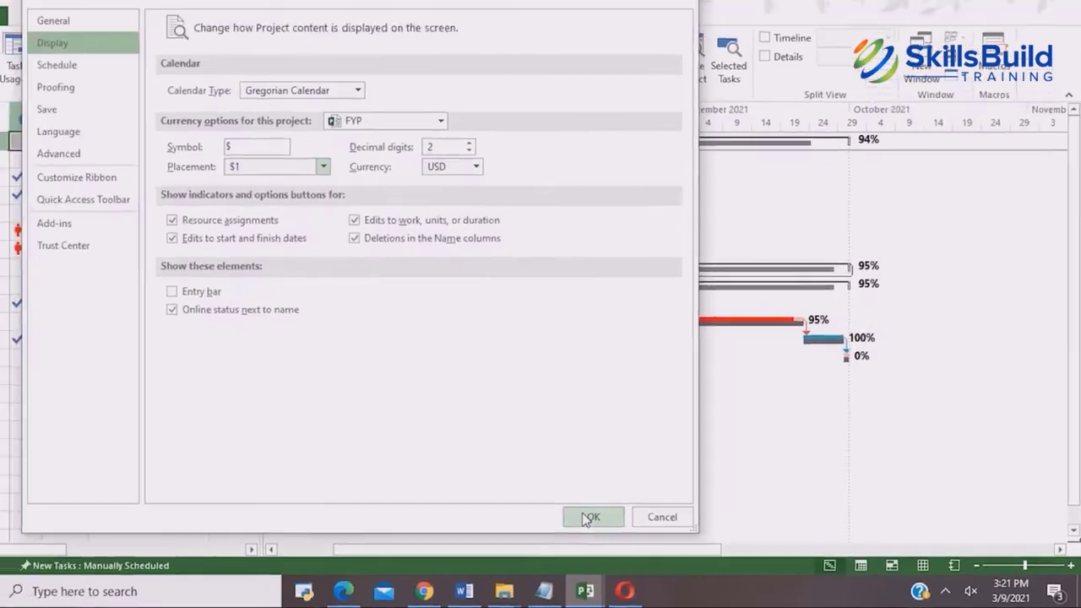
# Confirm the display options and create a new blank project.
pyautogui.click(387, 480)
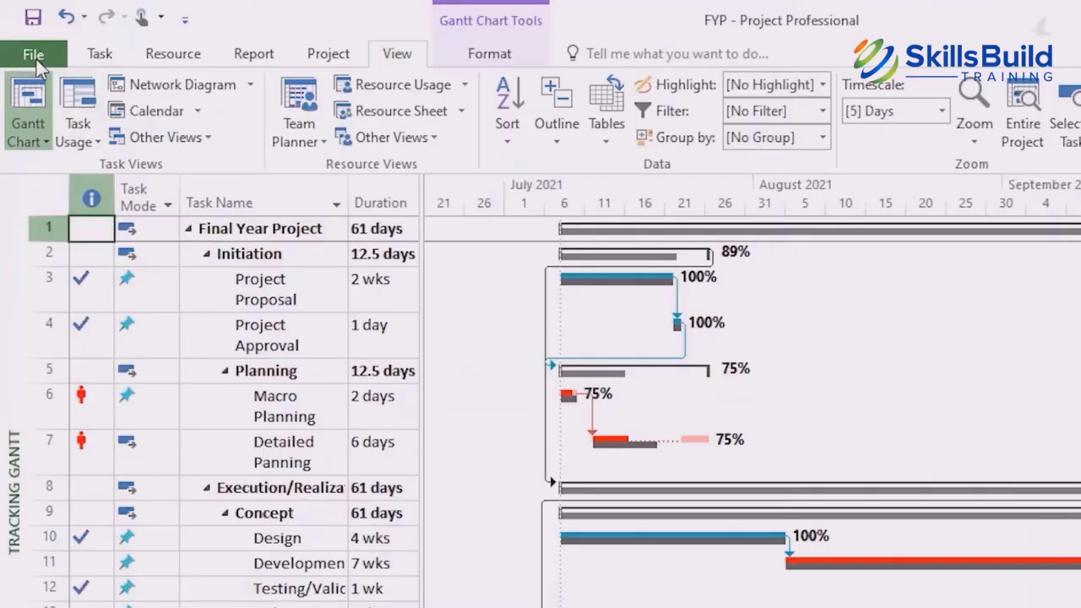
pyautogui.click(36, 59)
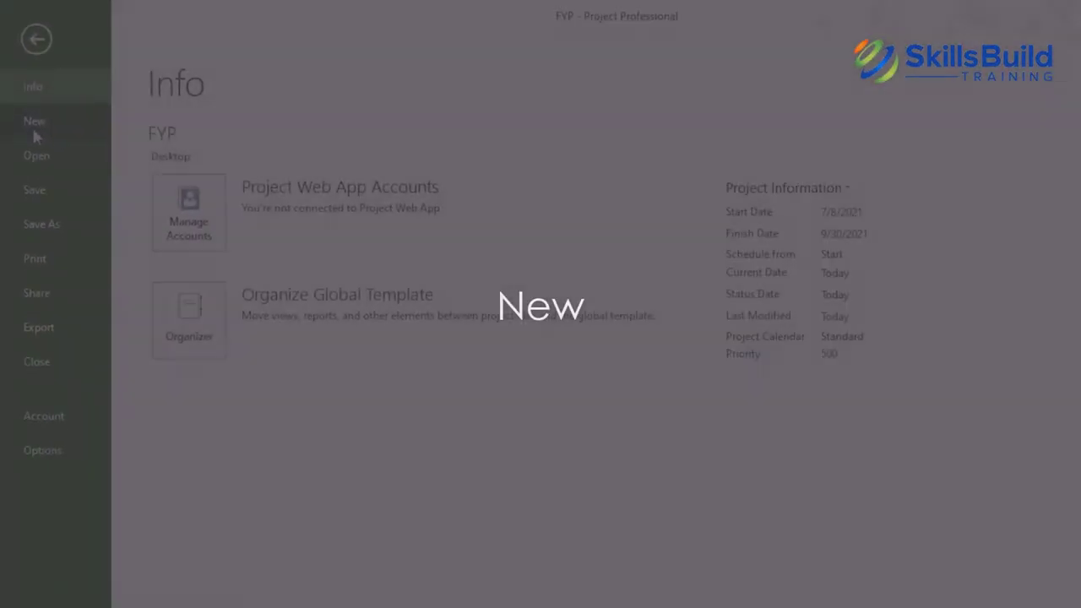
pyautogui.click(42, 156)
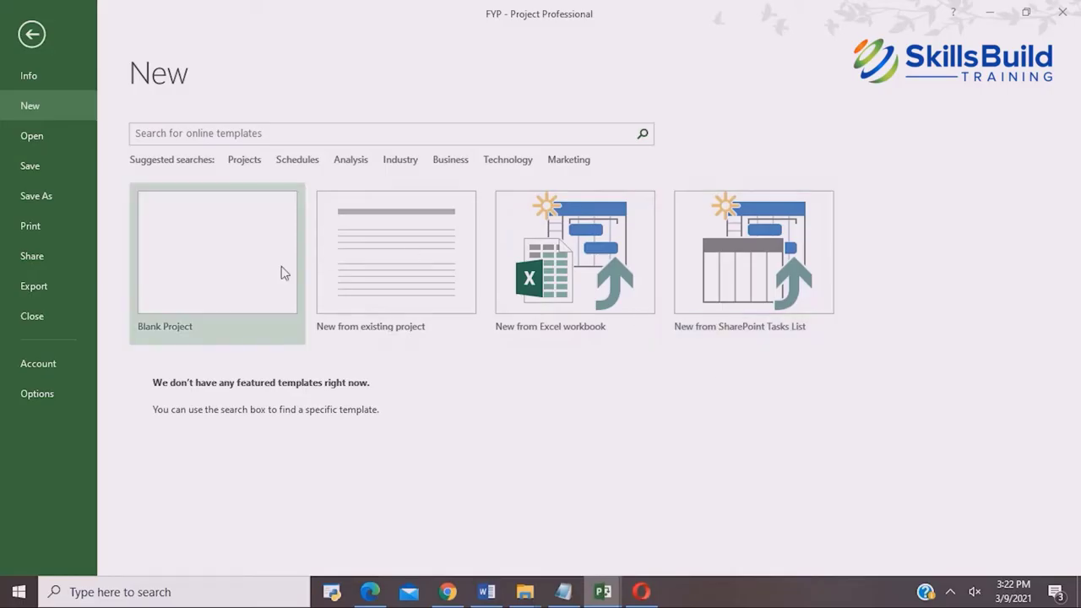
pyautogui.click(250, 278)
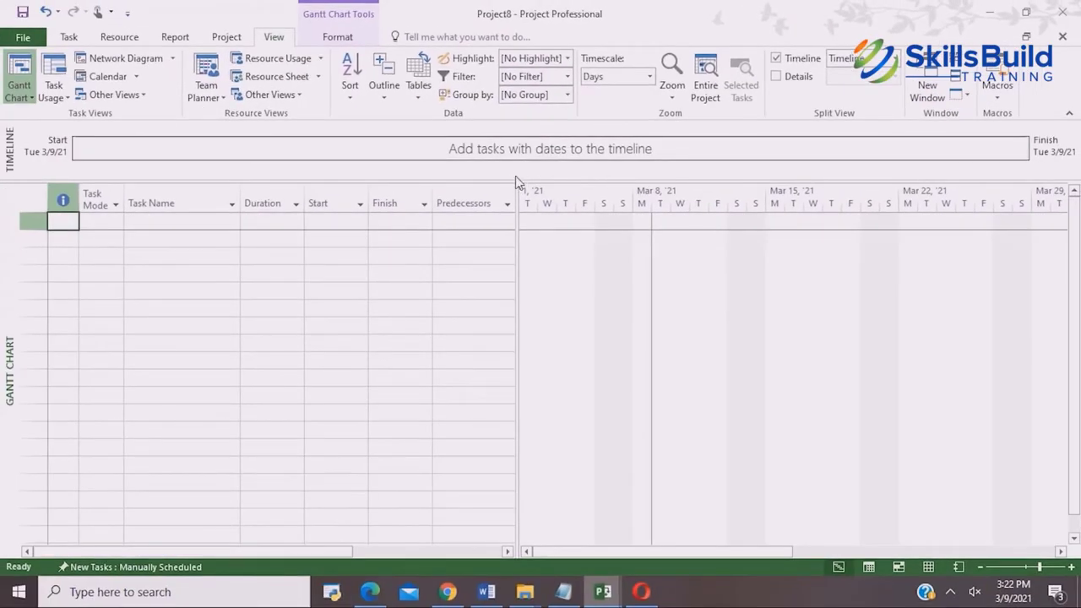
# Resize the Timeline pane and slightly widen the task table beside the Gantt chart.
pyautogui.moveTo(515, 178); pyautogui.dragTo(517, 260)
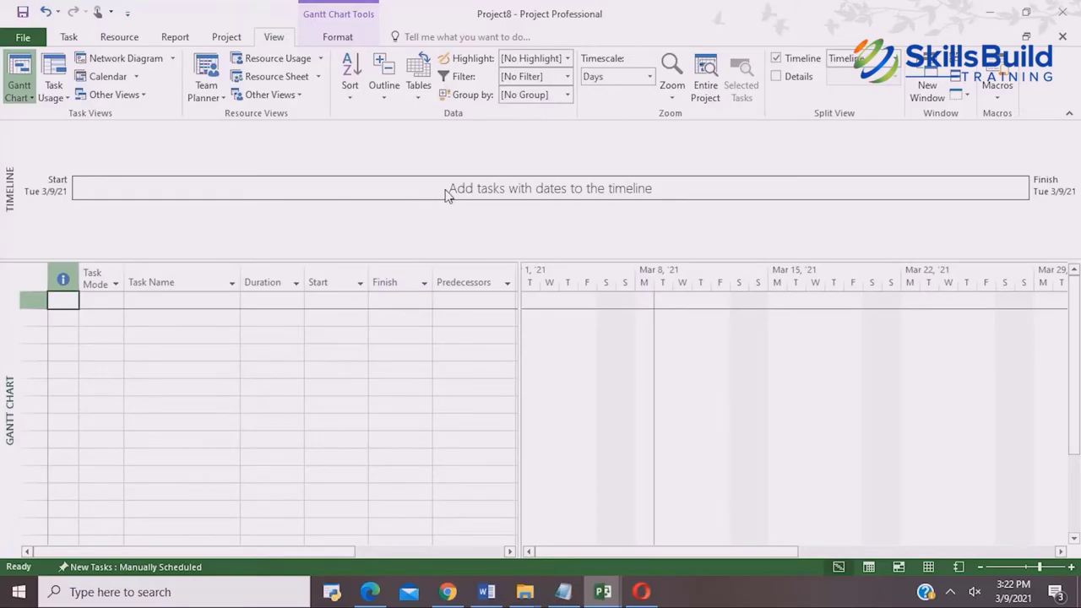
pyautogui.moveTo(446, 191); pyautogui.dragTo(648, 201)
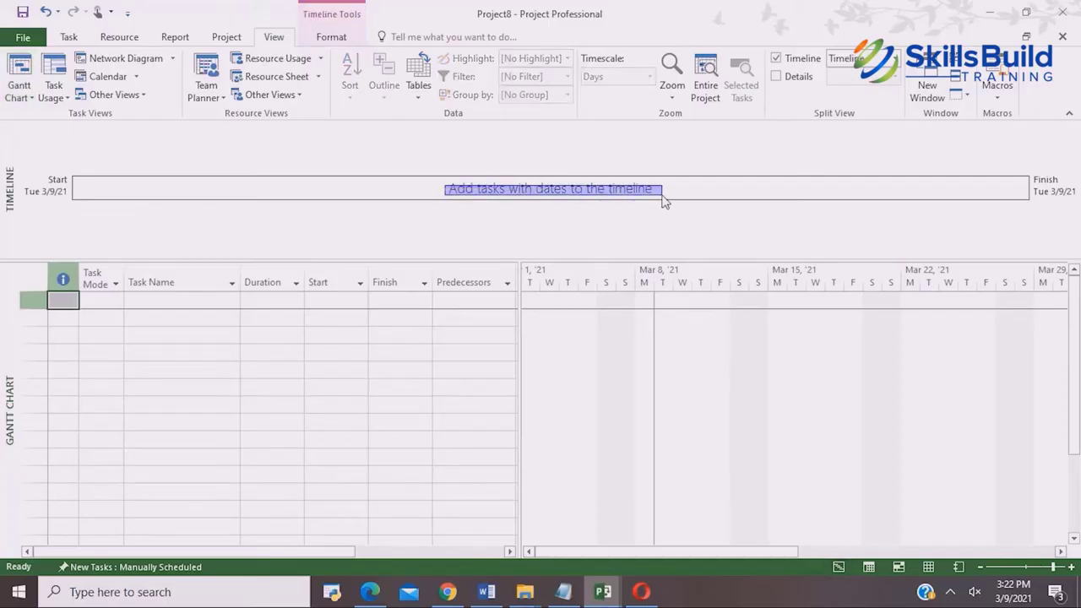
pyautogui.click(664, 201)
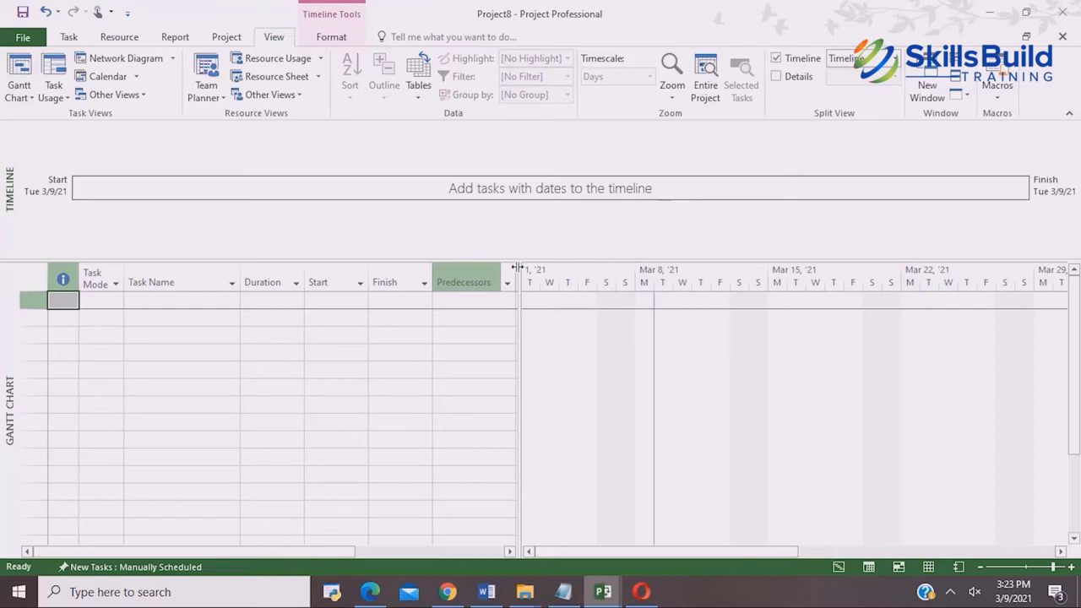
pyautogui.moveTo(517, 268); pyautogui.dragTo(527, 268)
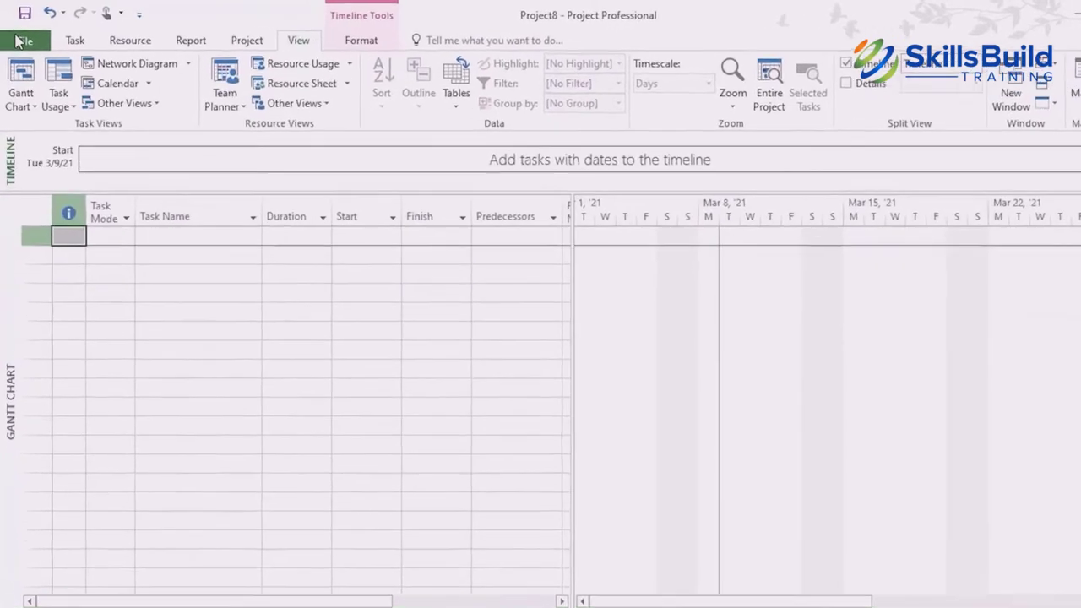
# Open the project's schedule options and set the week to start on Monday.
pyautogui.click(18, 41)
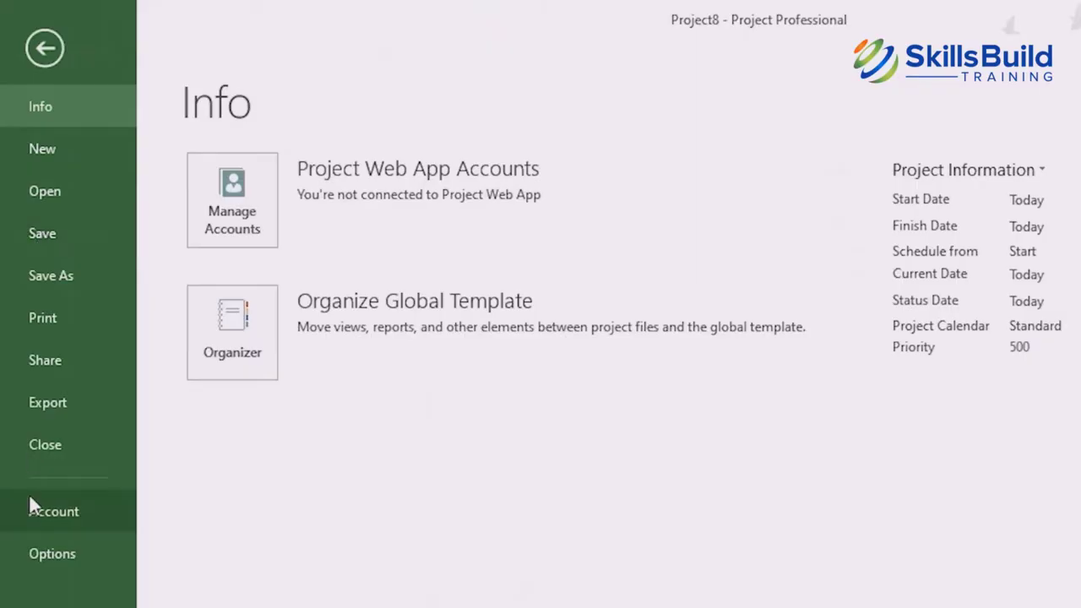
pyautogui.press('Escape')
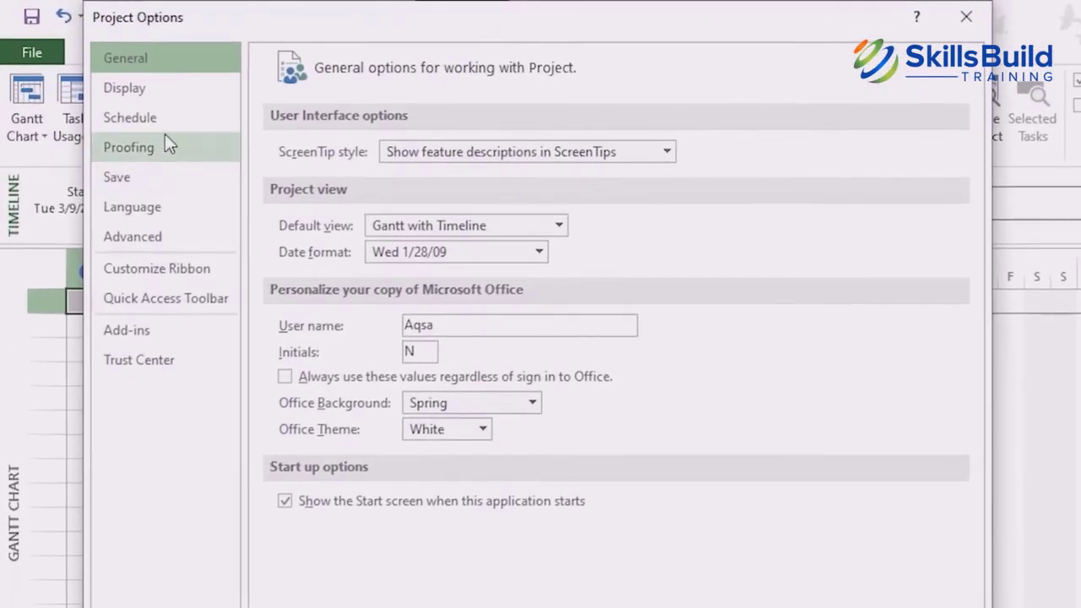
pyautogui.click(158, 120)
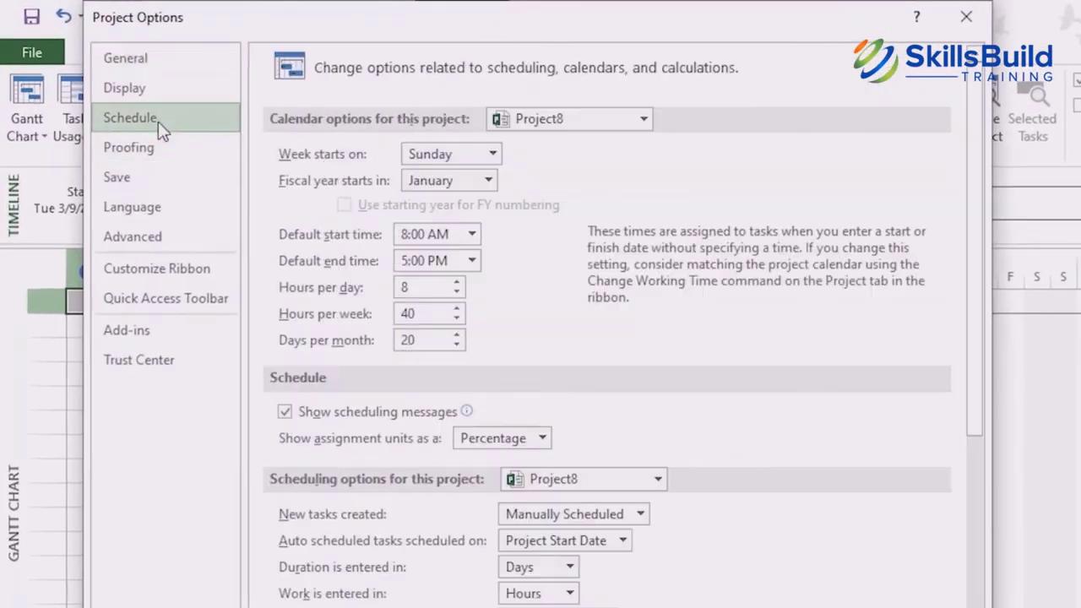
pyautogui.click(493, 153)
pyautogui.click(487, 201)
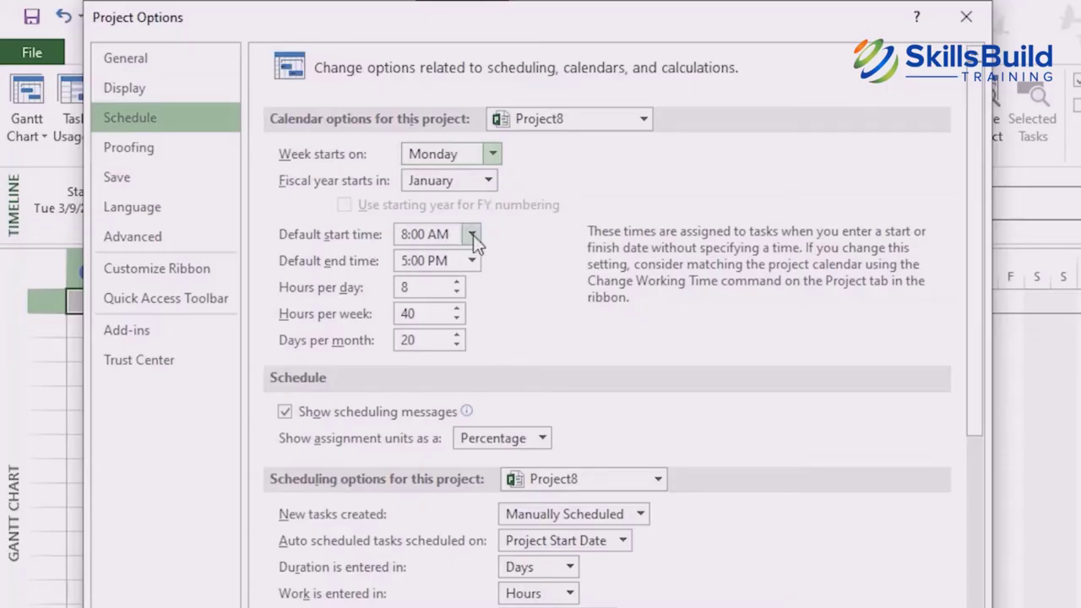
# Set the default start time to 3:30 AM and apply the schedule options.
pyautogui.click(473, 234)
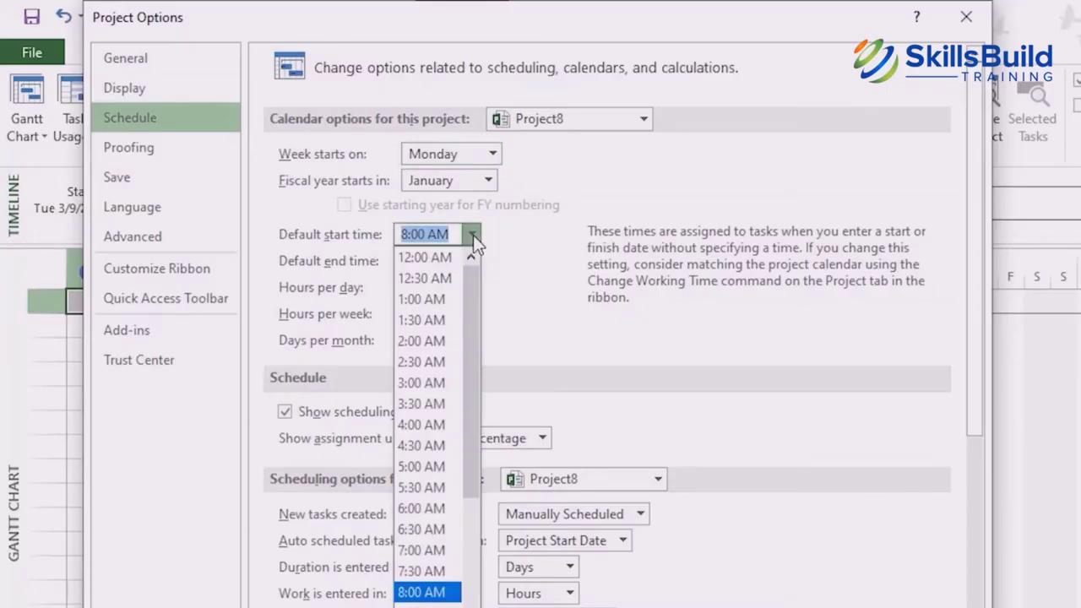
pyautogui.click(431, 404)
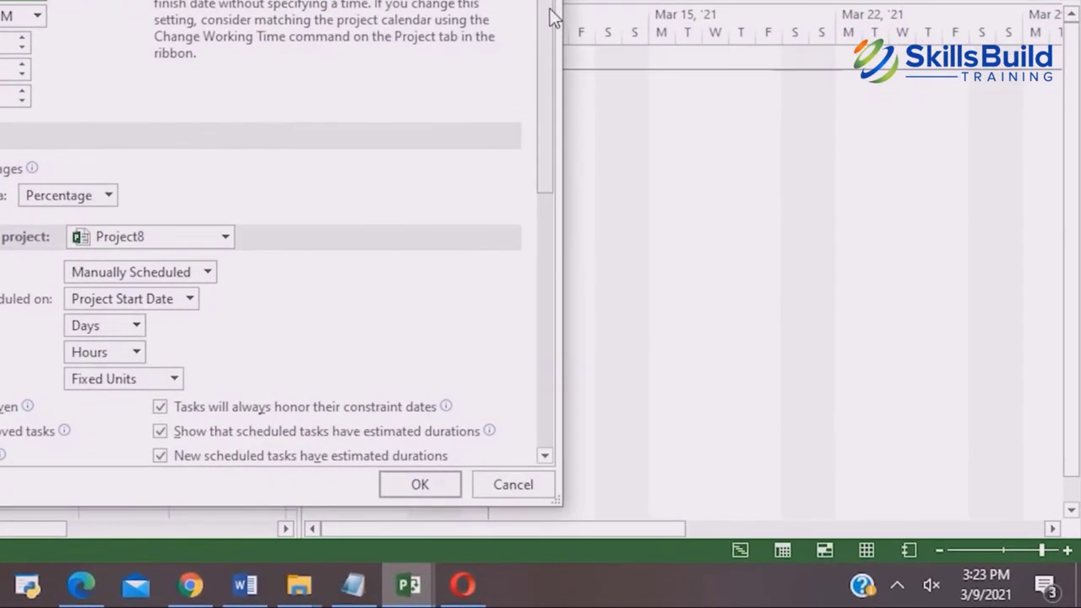
pyautogui.moveTo(703, 186); pyautogui.dragTo(705, 237)
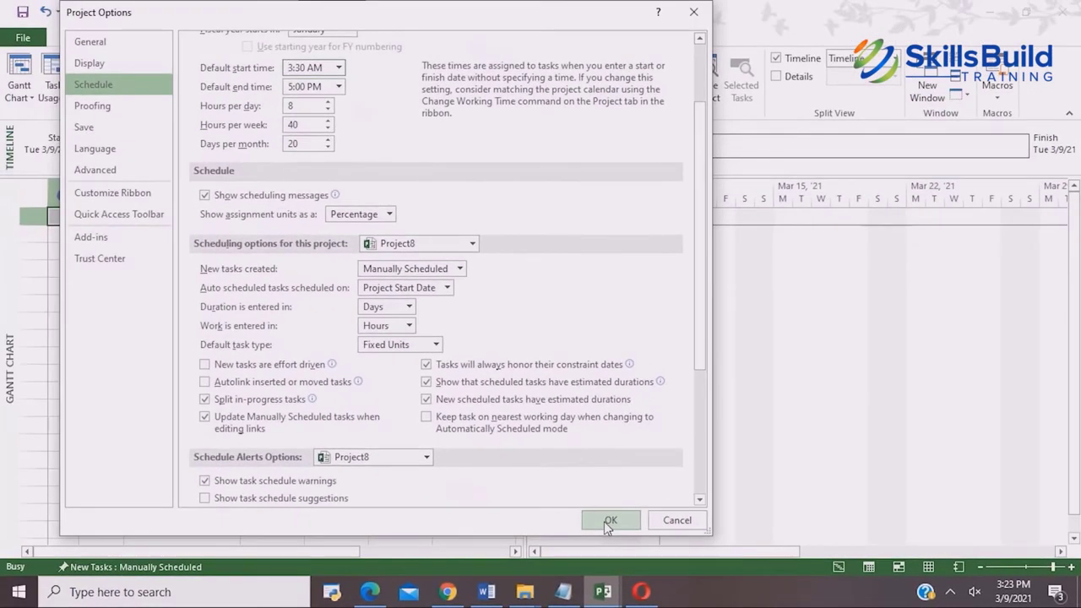
pyautogui.click(565, 513)
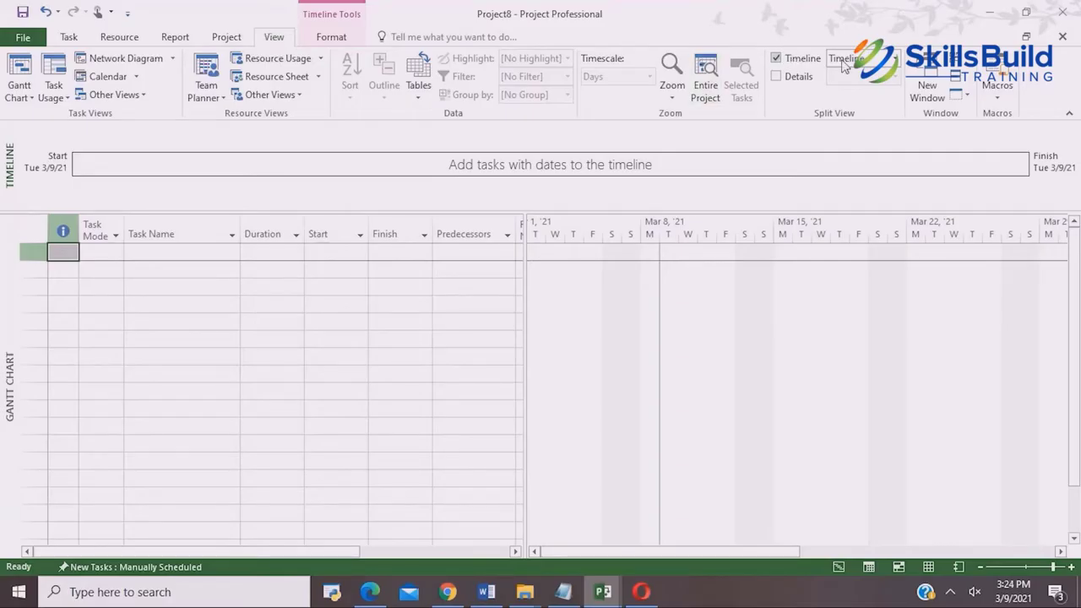
# Hide the Timeline pane and enter Game and Inititaion as the first two task names.
pyautogui.click(776, 59)
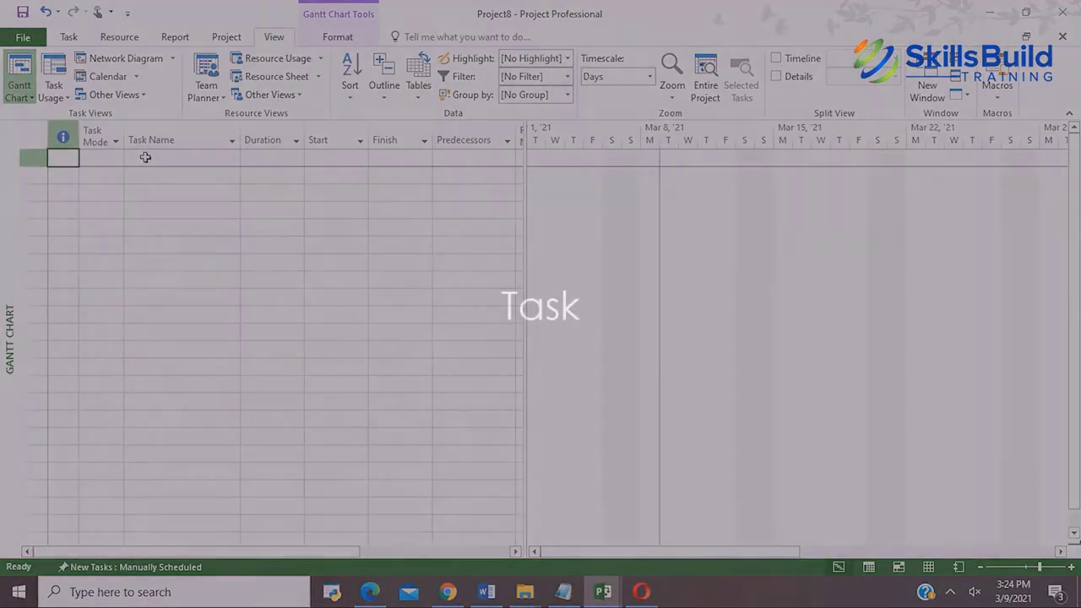
pyautogui.click(146, 157)
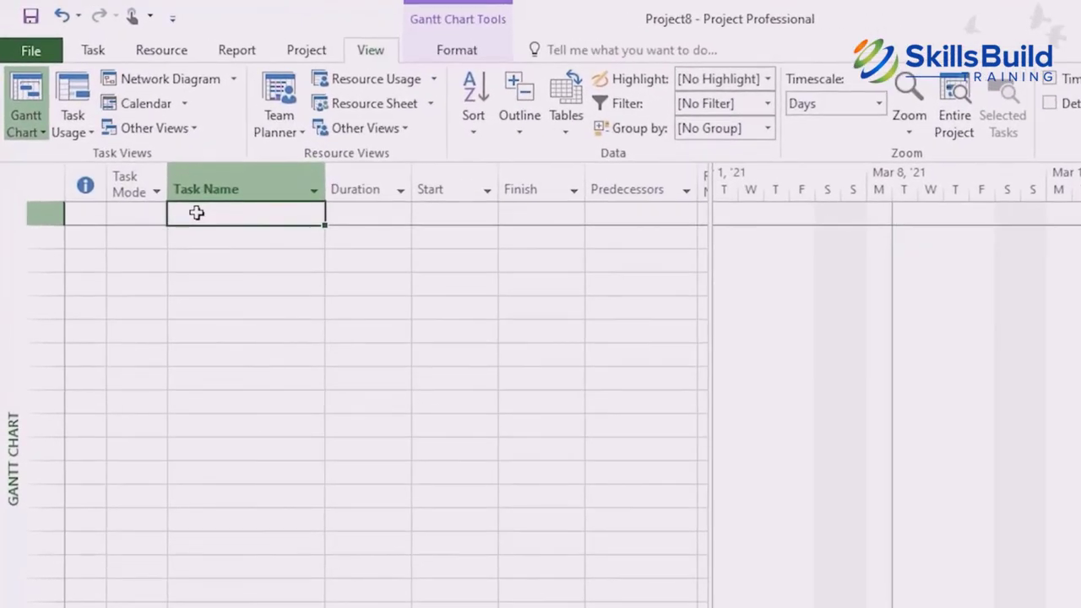
pyautogui.write('Gathe')
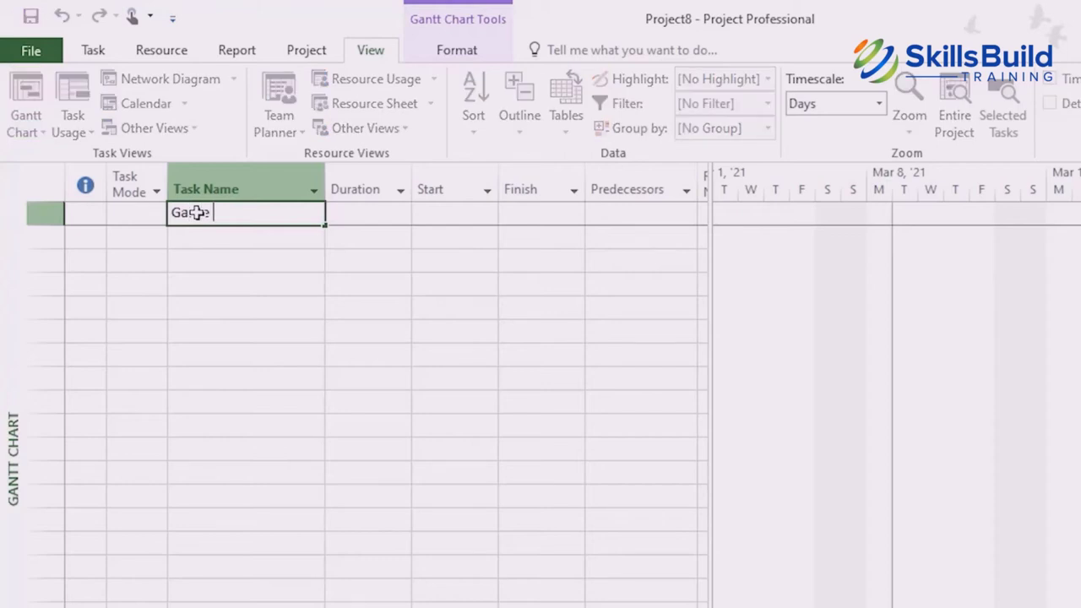
pyautogui.press('Return')
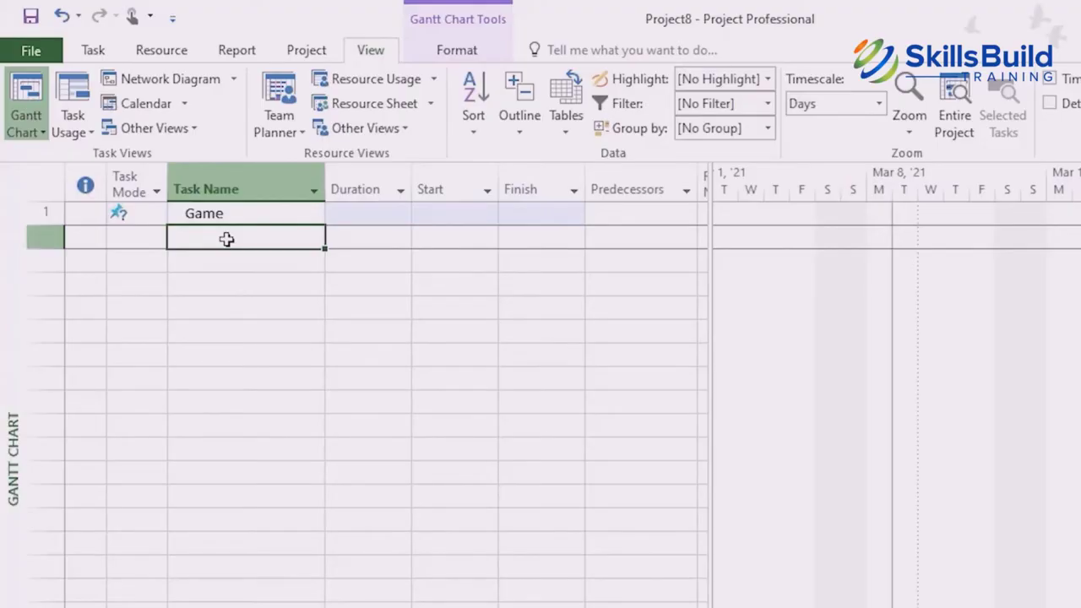
pyautogui.write('Initiati')
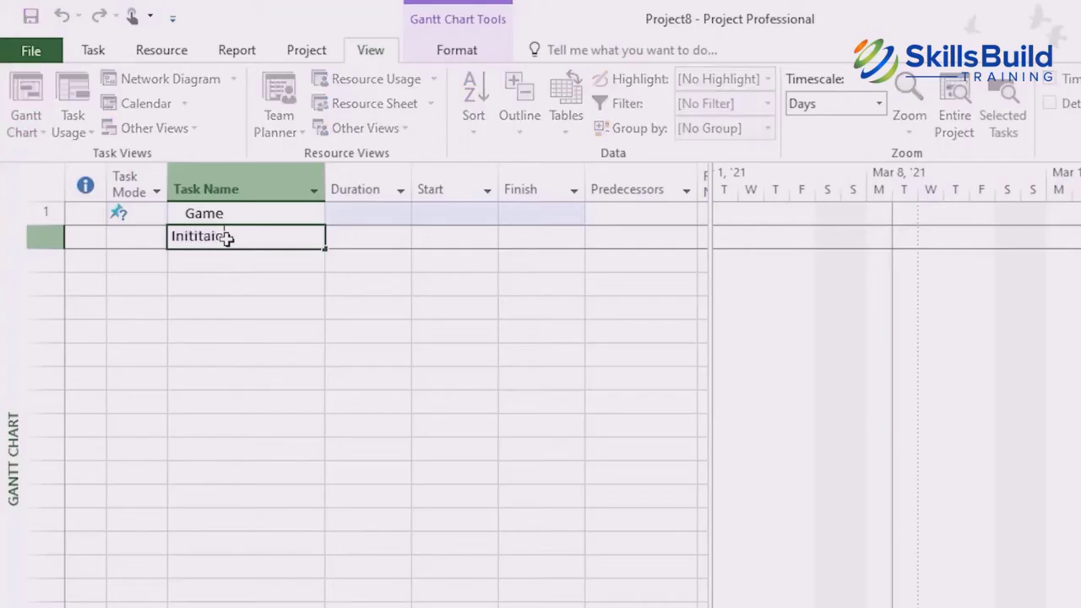
pyautogui.write('on')
pyautogui.press('Return')
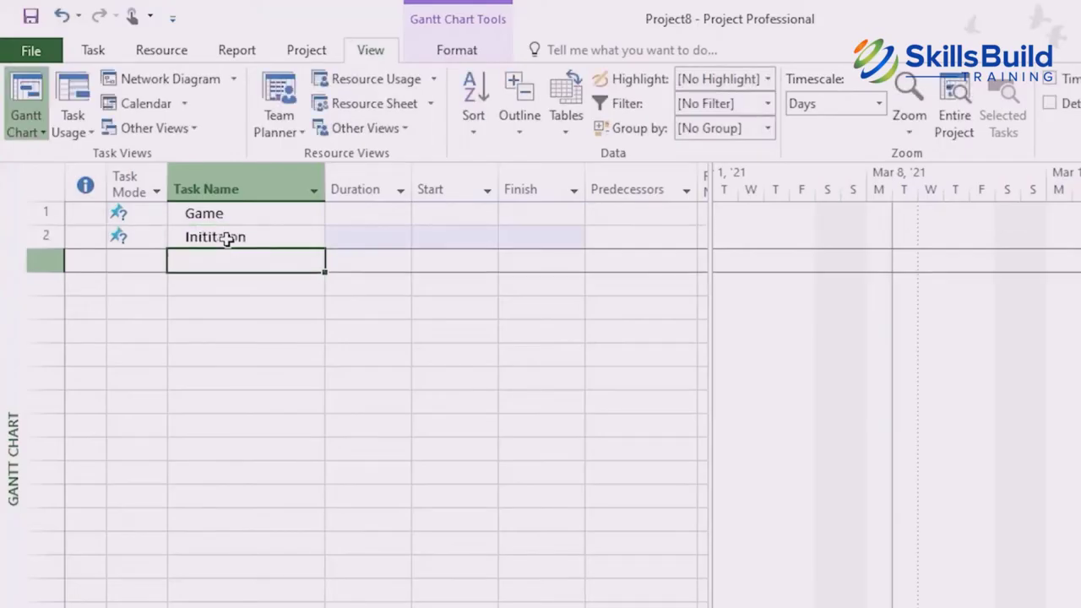
# Add the tasks "Project proposal" and "project Approval" in rows 3 and 4.
pyautogui.write('Project proposal')
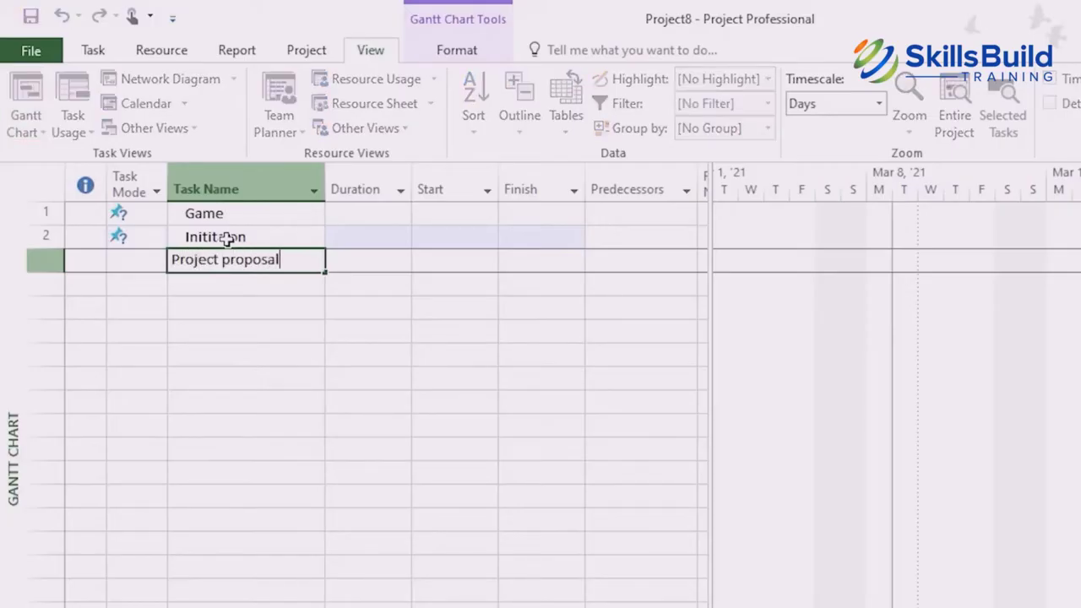
pyautogui.press('Return')
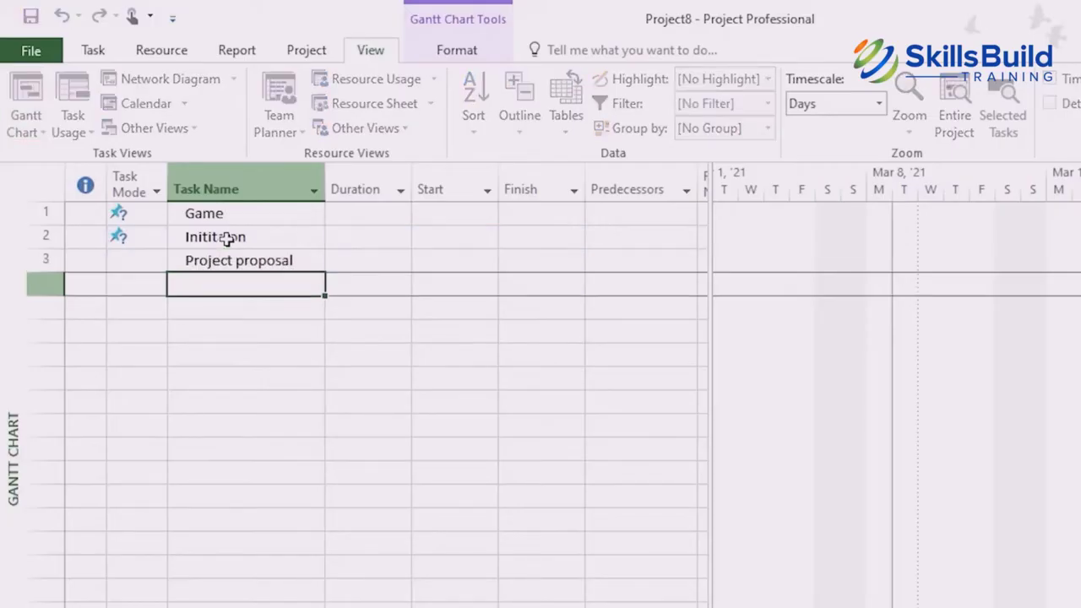
pyautogui.write('proje')
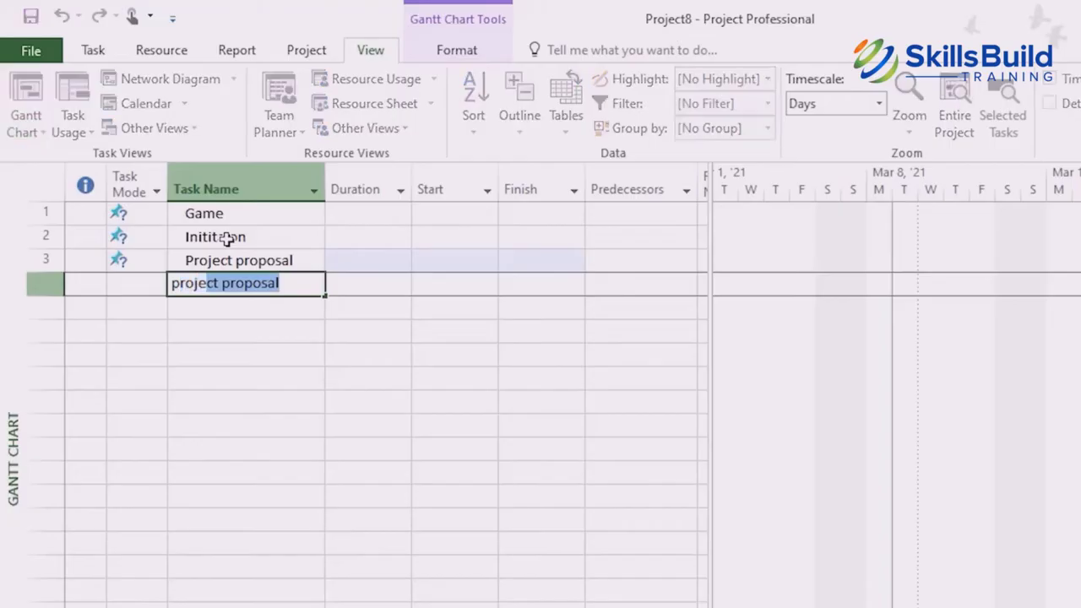
pyautogui.write('ct Approval')
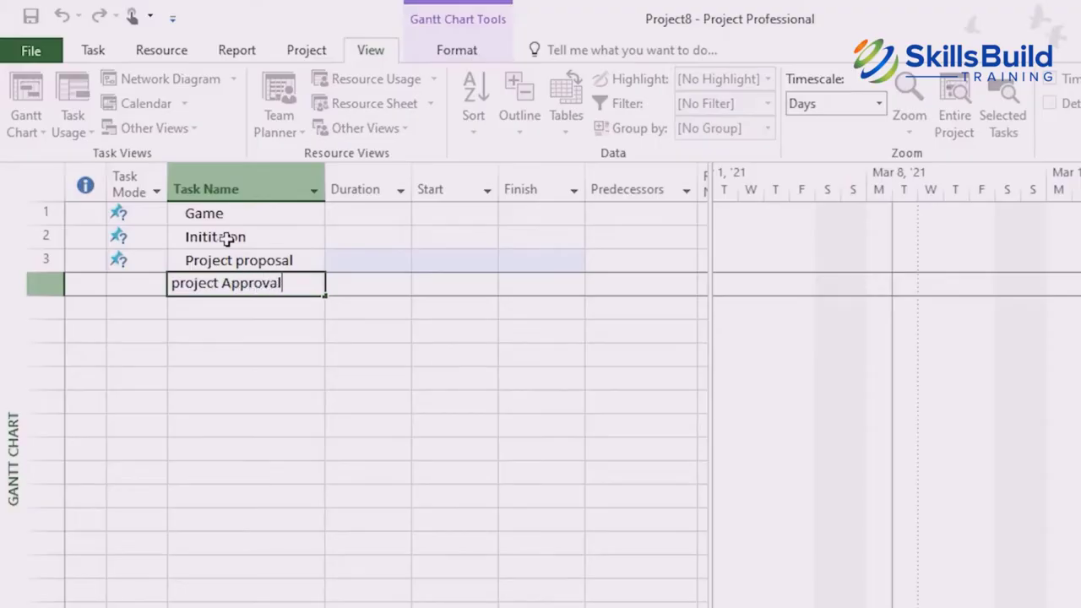
pyautogui.press('Return')
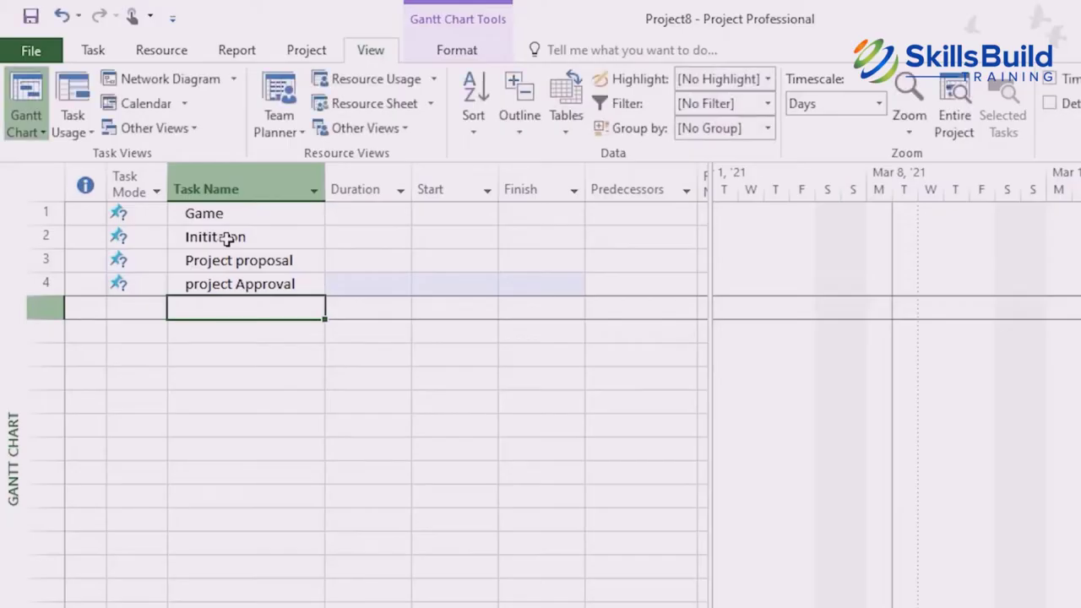
# Add the tasks "Plan", "Macro plan" and "Detail plan" in rows 5 to 7.
pyautogui.write('Plan')
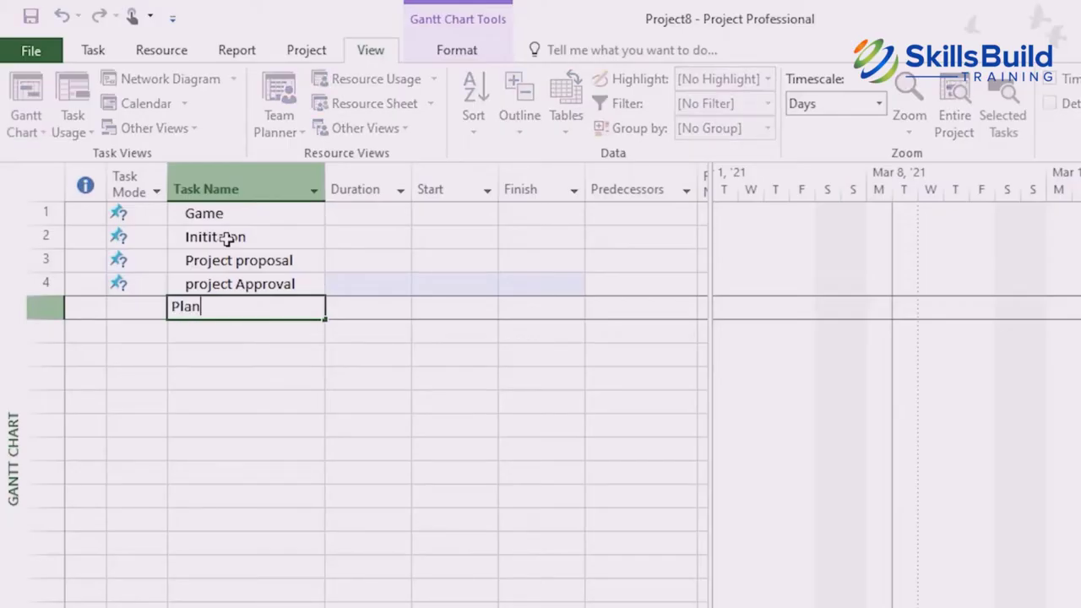
pyautogui.press('Return')
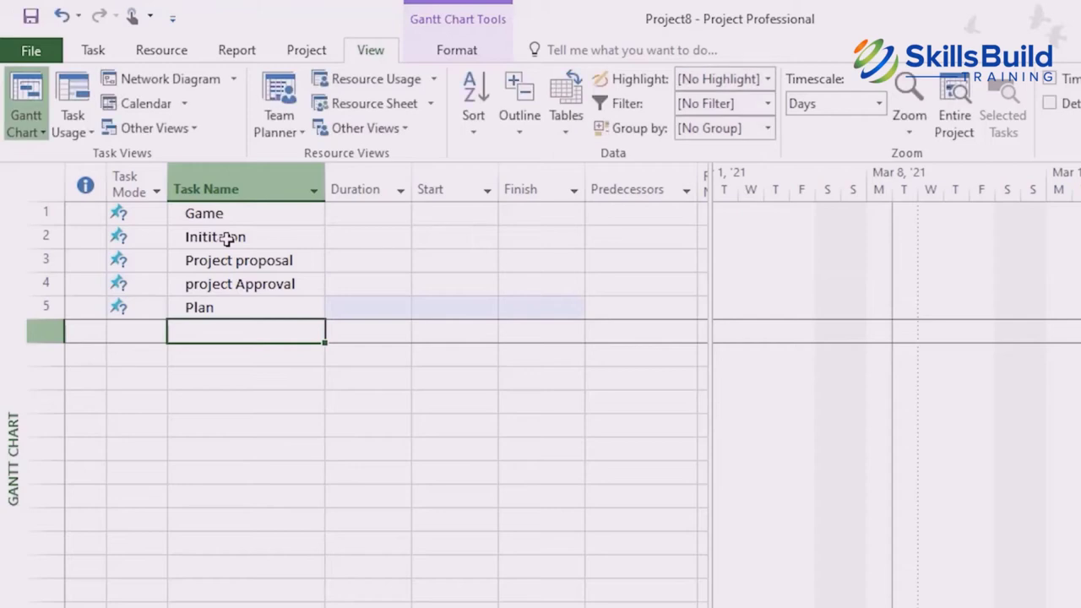
pyautogui.write('Macro plan')
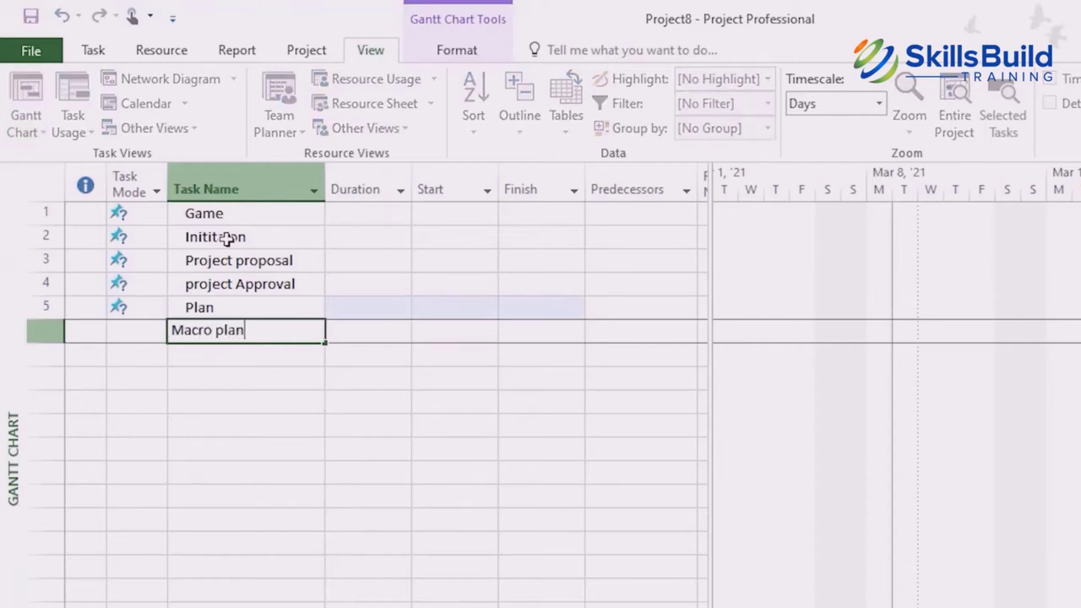
pyautogui.press('Return')
pyautogui.write('Det')
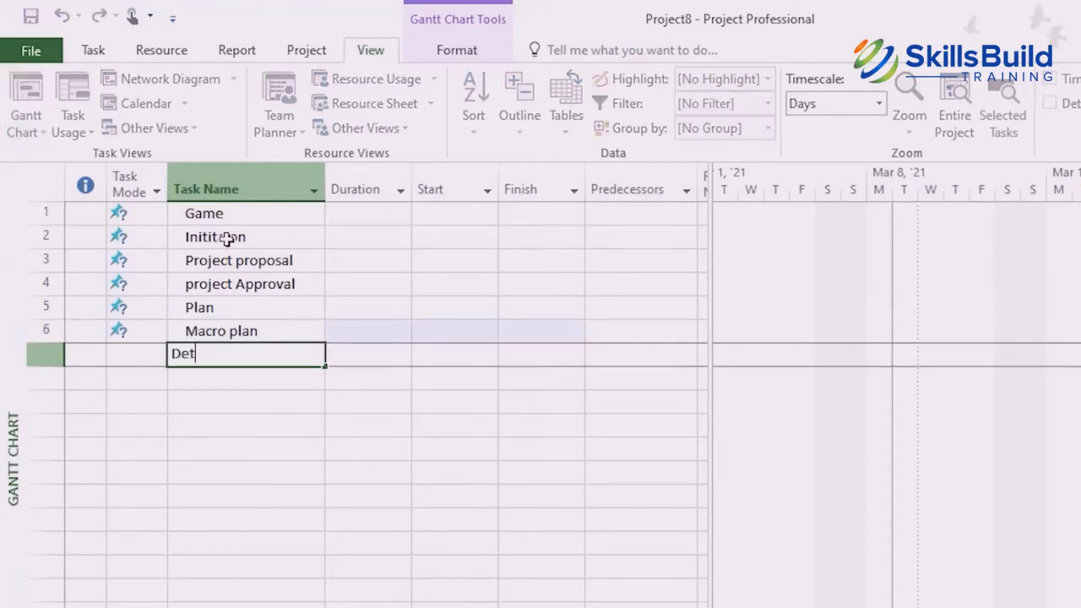
pyautogui.write('ail plan')
pyautogui.press('Return')
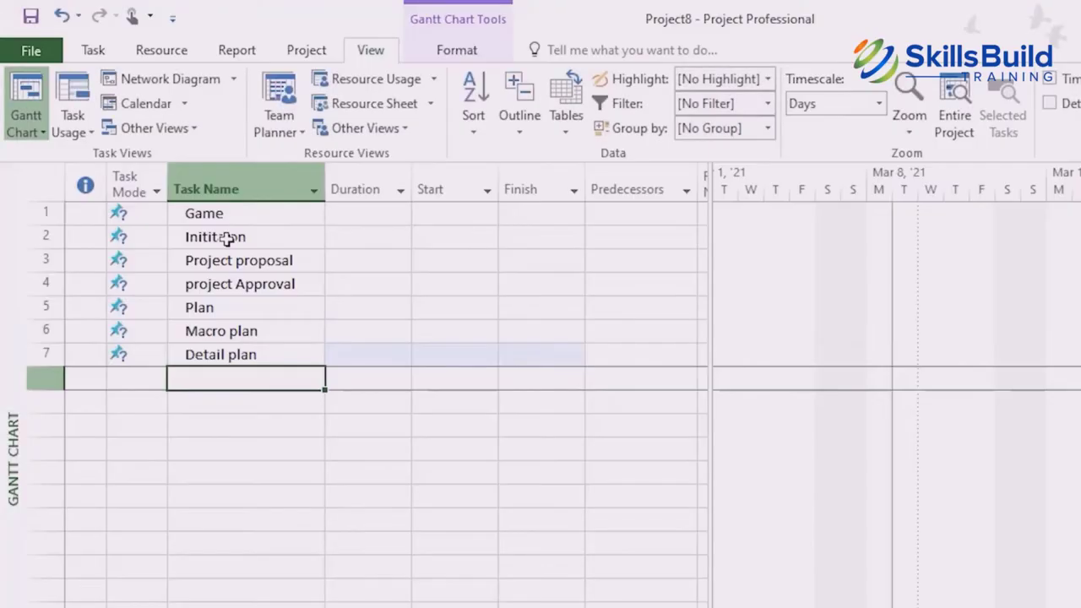
# Add the tasks "Executaion/realization" and "Concept" in rows 8 and 9.
pyautogui.write('E')
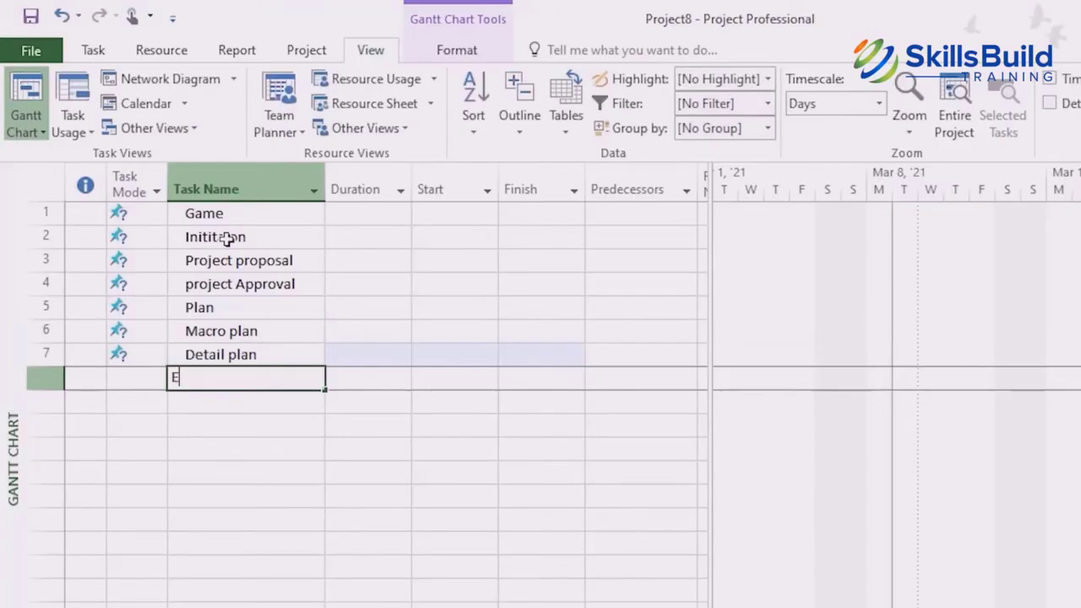
pyautogui.write('xecutaion')
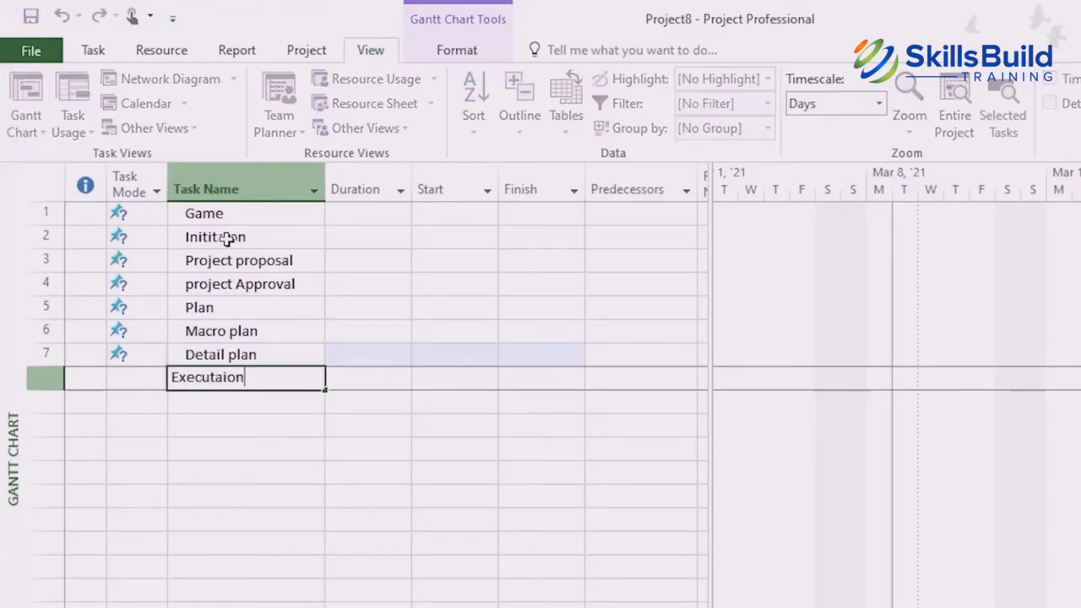
pyautogui.write('/realization')
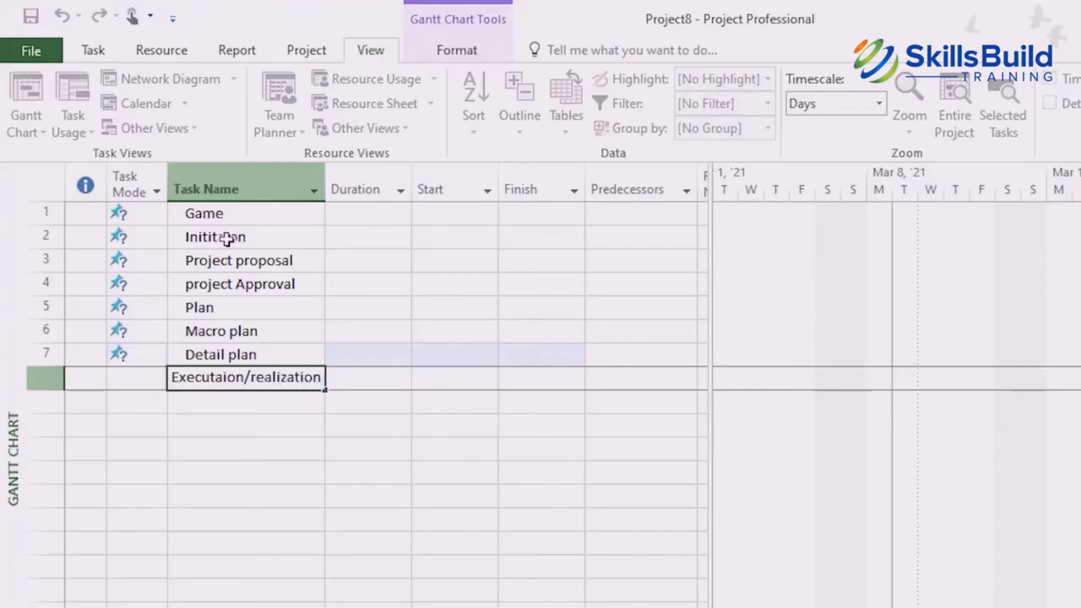
pyautogui.press('Return')
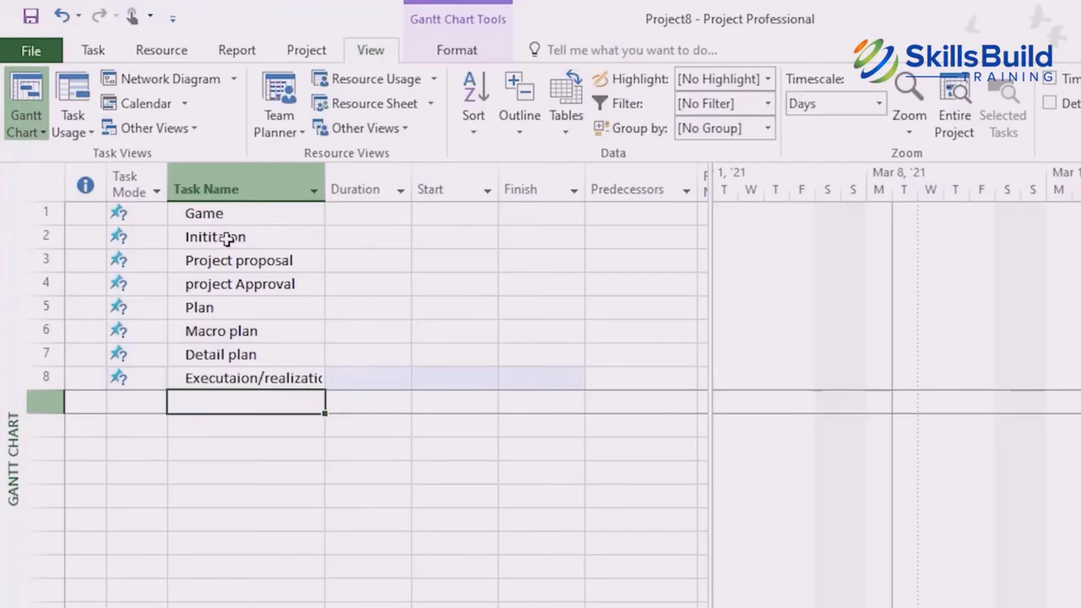
pyautogui.write('Concept')
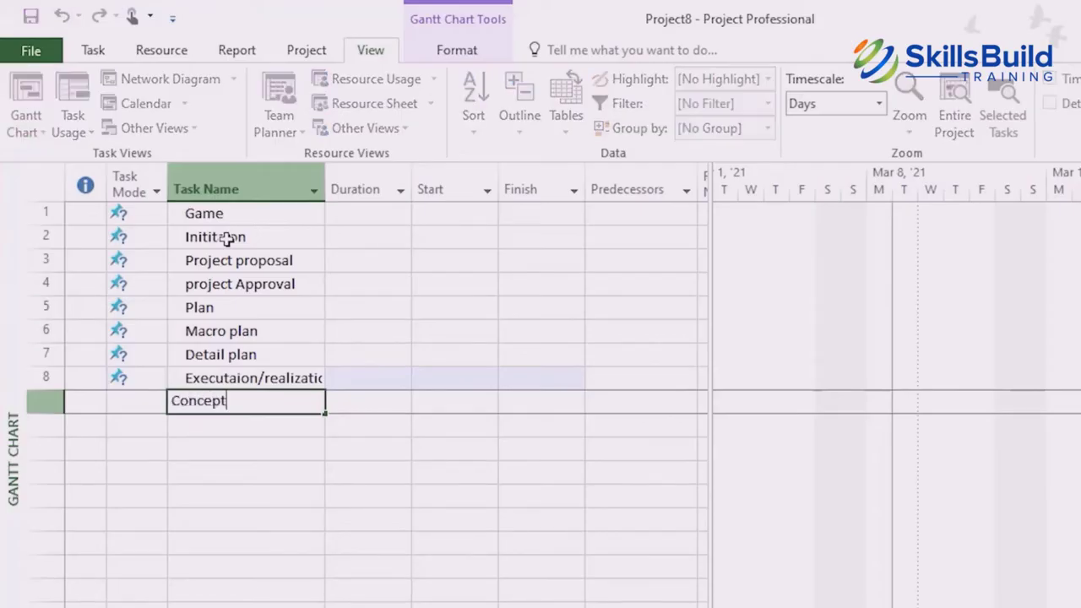
pyautogui.press('Return')
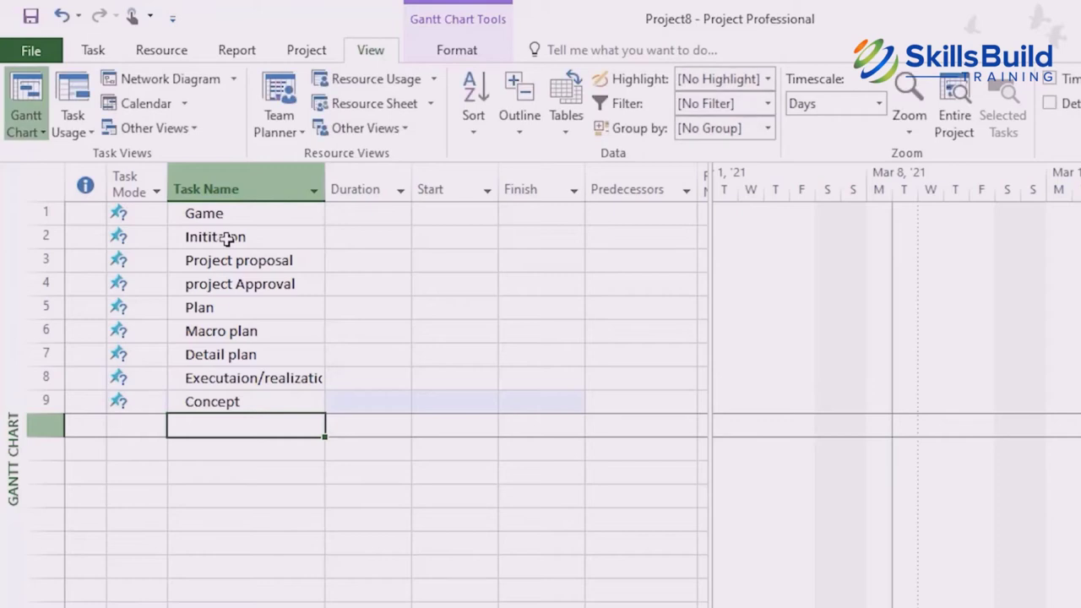
# Add the tasks "Design" and "Build/Development" in rows 10 and 11.
pyautogui.write('Design')
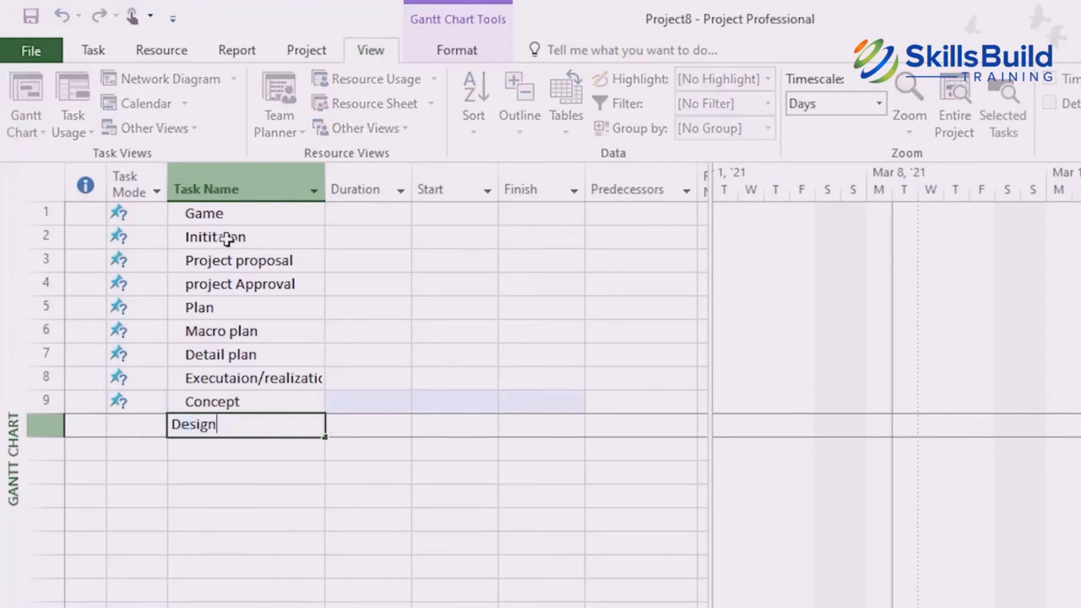
pyautogui.press('Return')
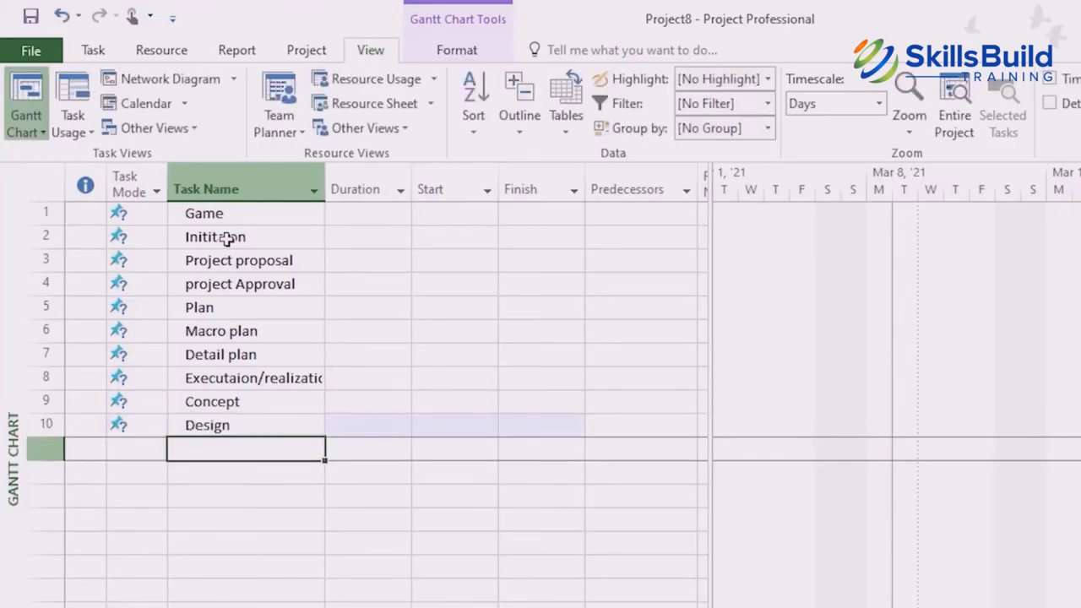
pyautogui.write('Bui')
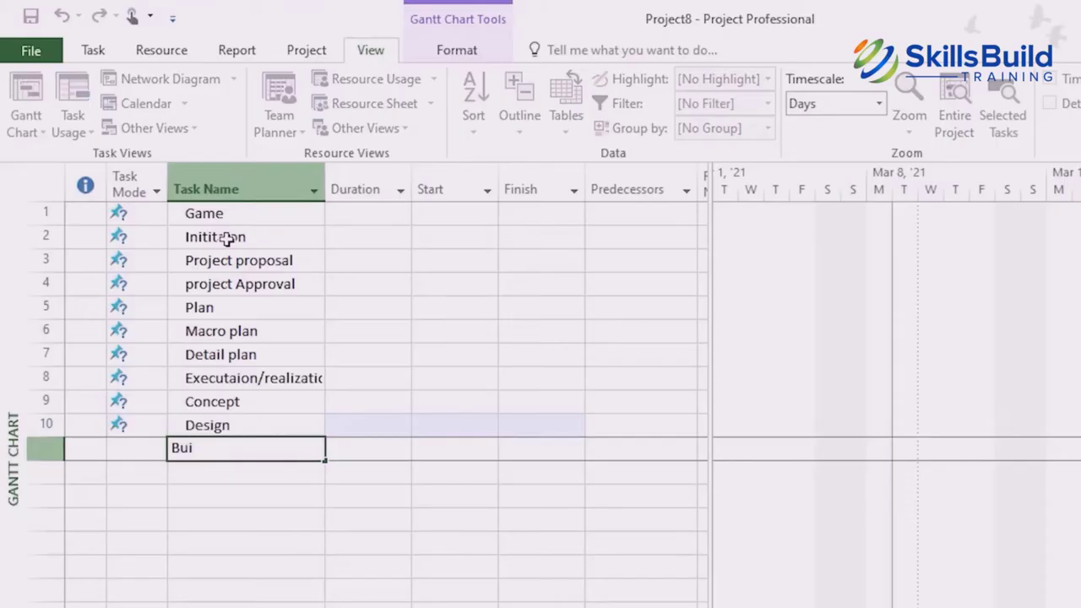
pyautogui.write('d/Development')
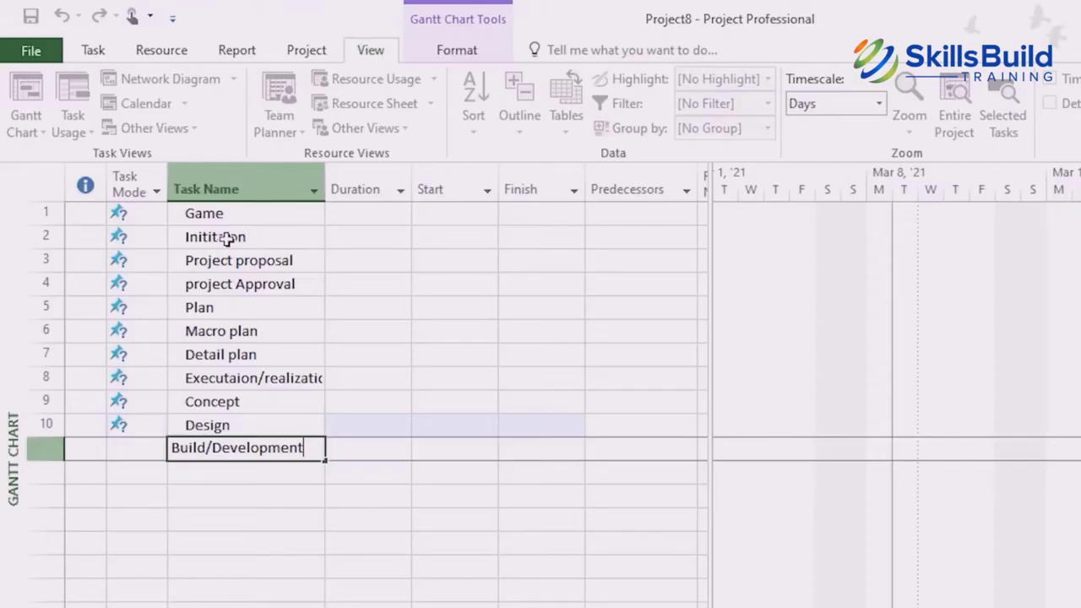
pyautogui.press('Return')
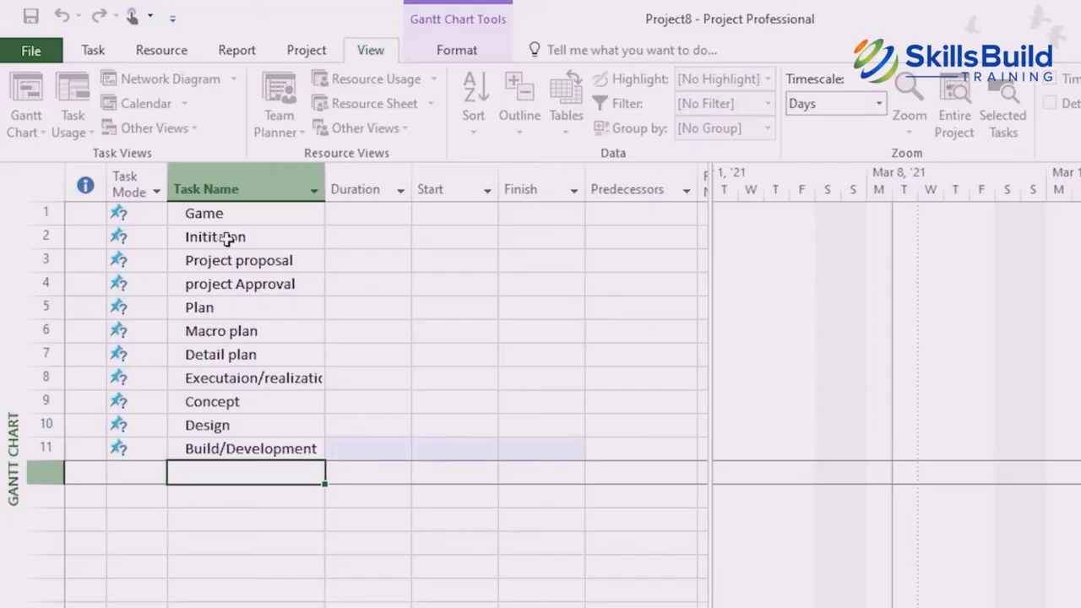
# Add the task "Integration" in row 12.
pyautogui.write('Tes')
pyautogui.press('BackSpace')
pyautogui.press('BackSpace')
pyautogui.press('BackSpace')
pyautogui.write('Inteh')
pyautogui.press('BackSpace')
pyautogui.write('gration')
pyautogui.press('BackSpace')
pyautogui.write('n')
pyautogui.press('Return')
# Add the tasks "Testing/validation" and "Deliver" in rows 13 and 14.
pyautogui.write('Testing/')
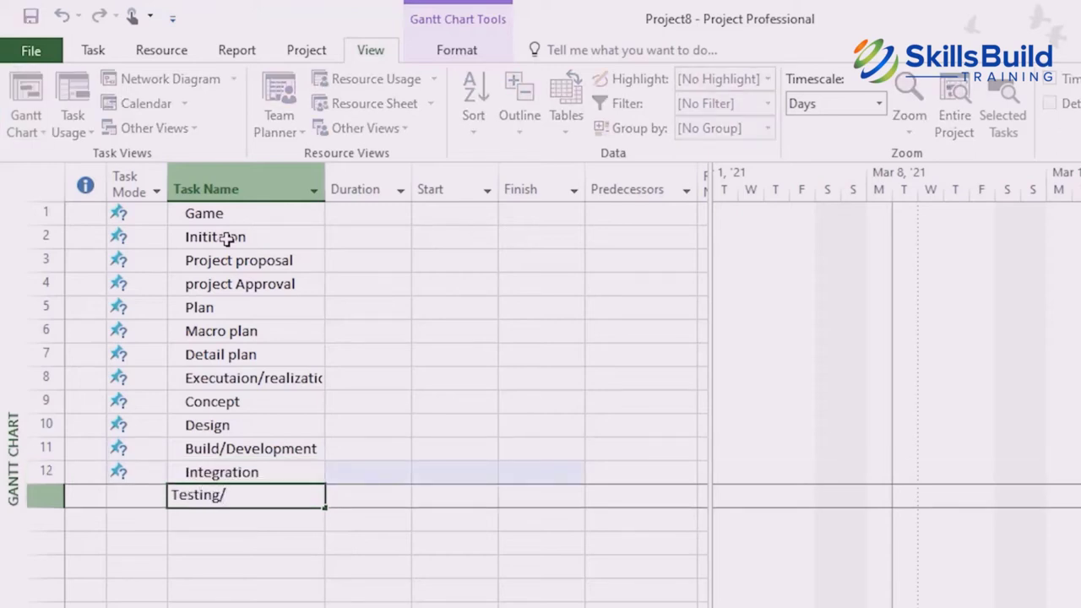
pyautogui.write('validation')
pyautogui.press('Return')
pyautogui.write('D')
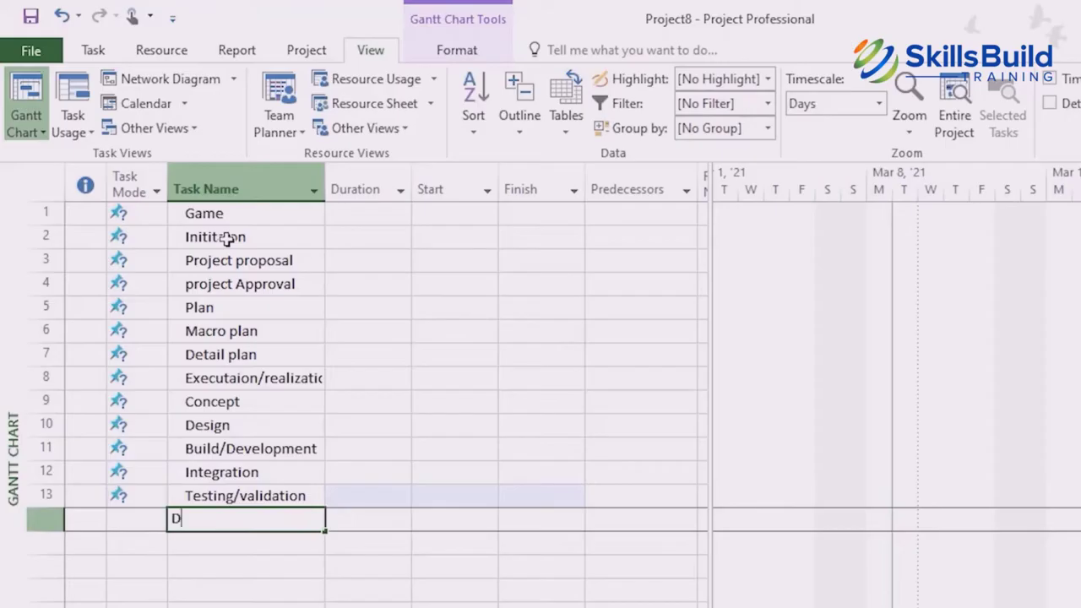
pyautogui.write('eliver')
pyautogui.press('Return')
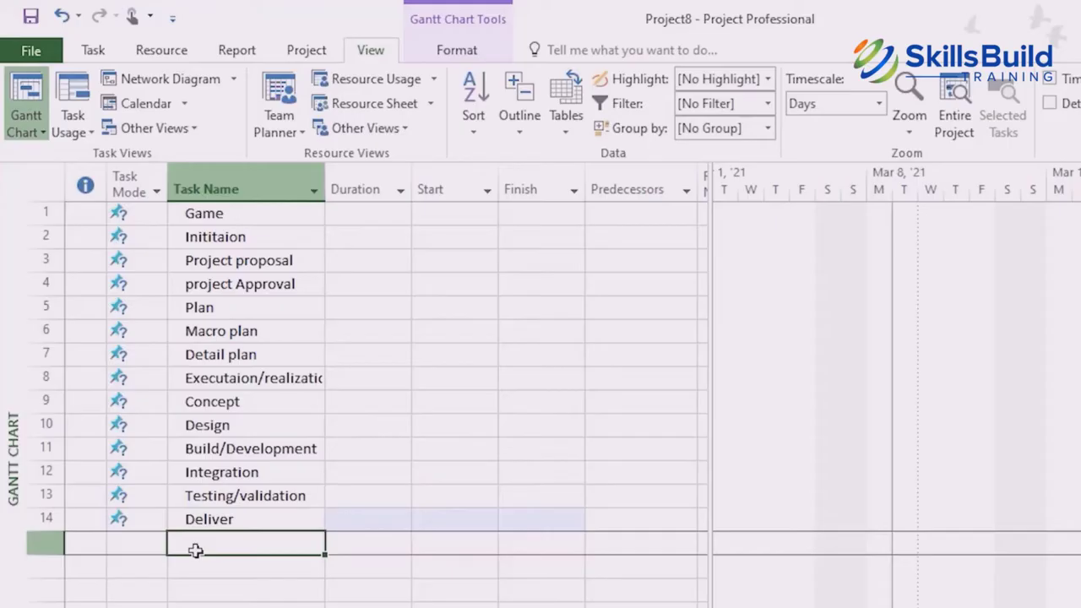
# Add the tasks "Closing" and "Closing meeting" in rows 15 and 16.
pyautogui.write('Closing')
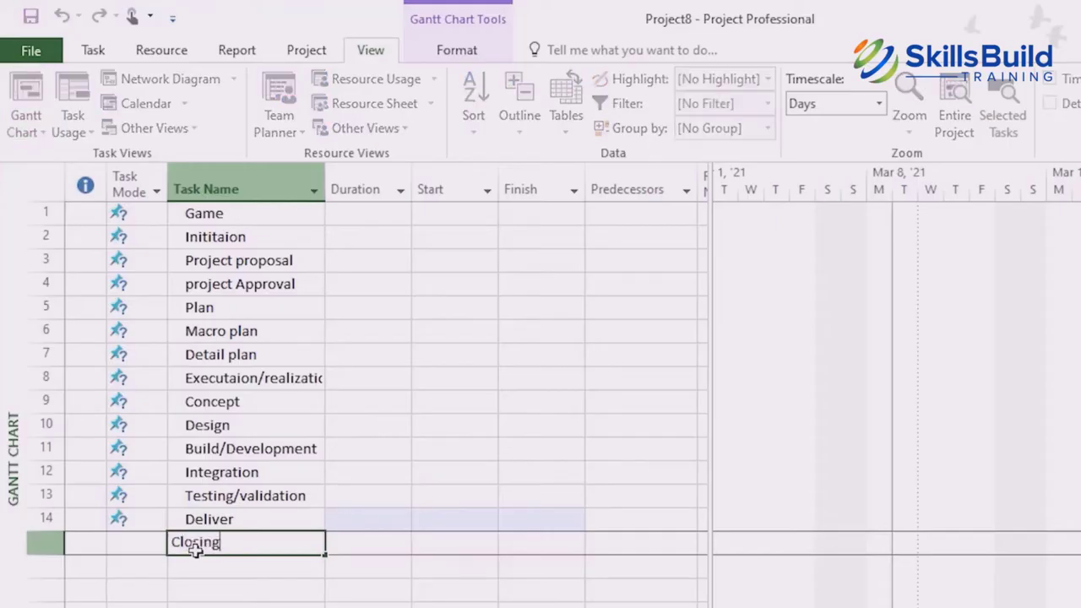
pyautogui.press('Return')
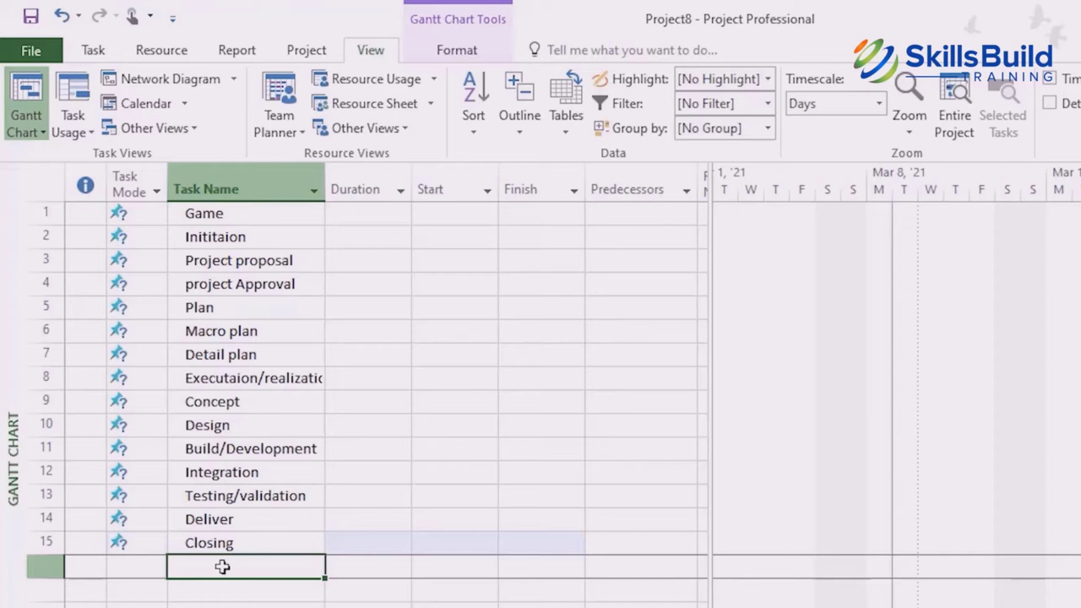
pyautogui.press('BackSpace')
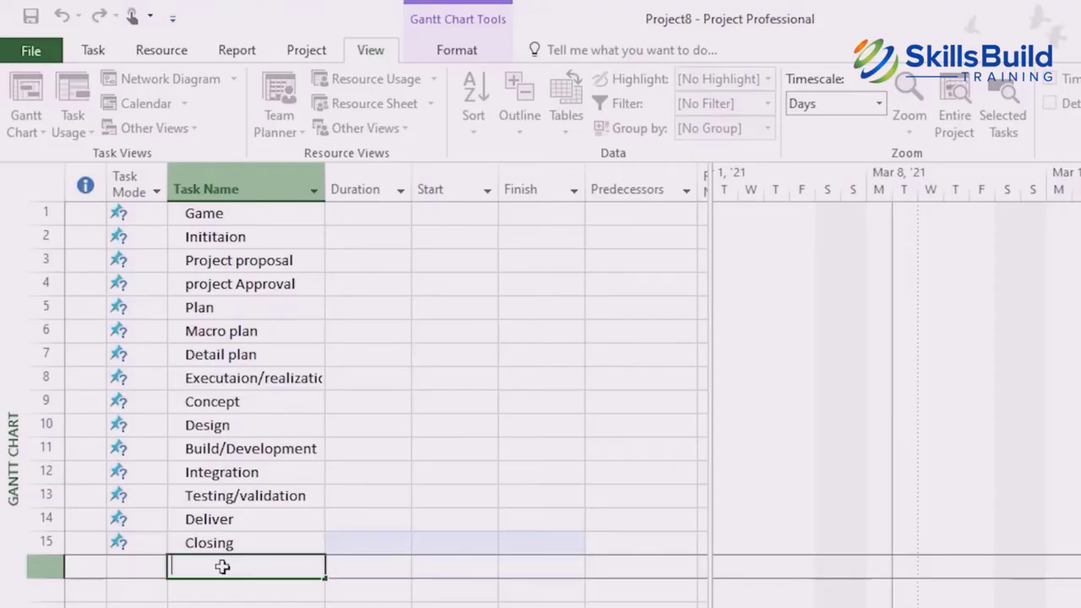
pyautogui.write('Closing meeting')
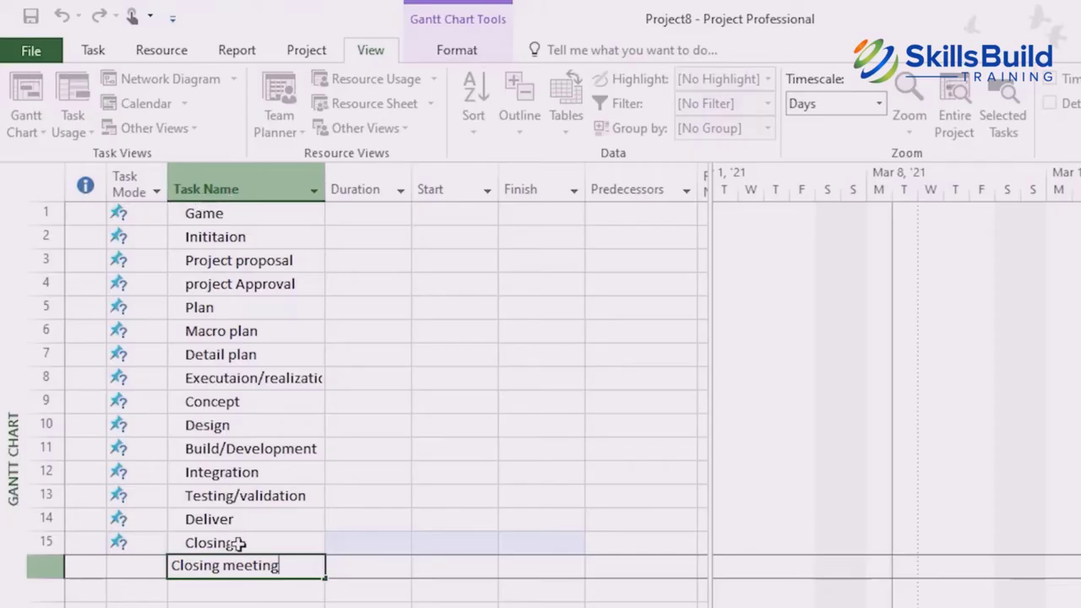
pyautogui.click(374, 216)
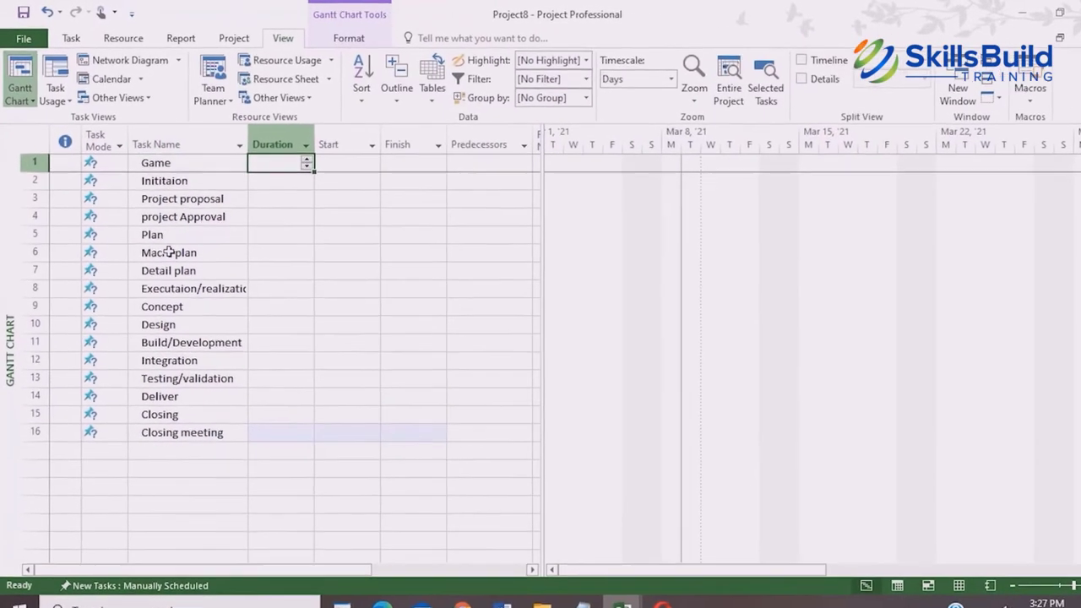
# Select the whole task list and indent all tasks from row 2 to 16 as subtasks of Game.
pyautogui.click(91, 157)
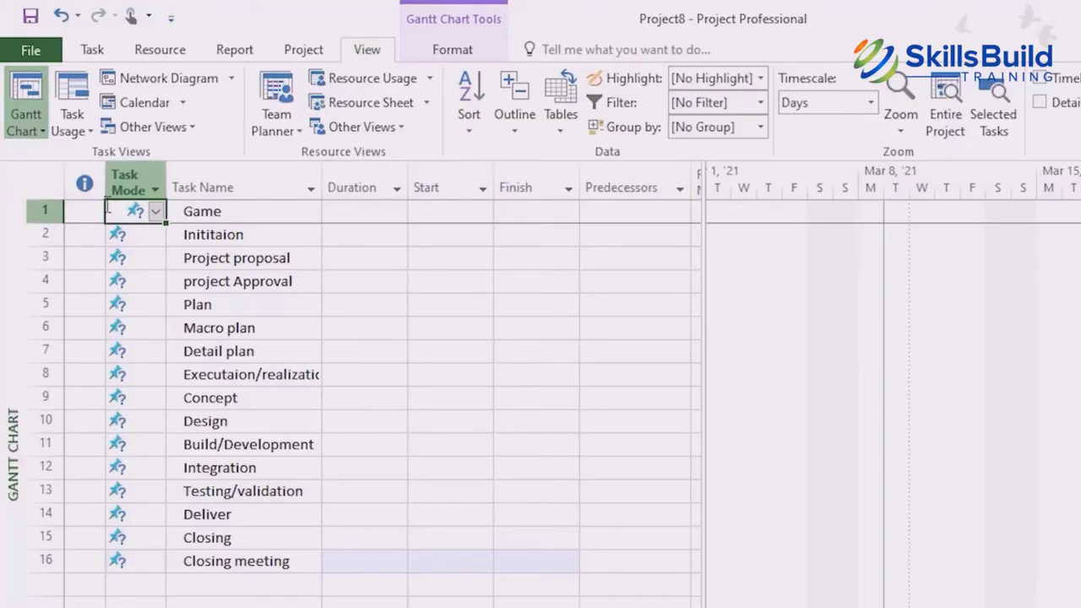
pyautogui.moveTo(104, 205); pyautogui.dragTo(258, 403)
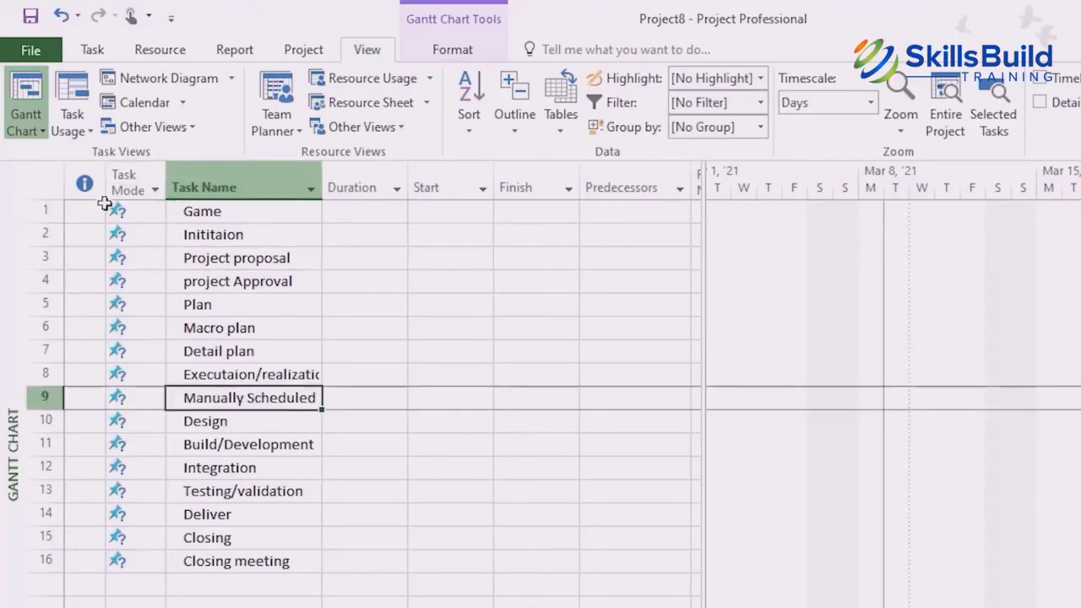
pyautogui.moveTo(99, 211)
pyautogui.mouseDown()
pyautogui.moveTo(223, 302)
pyautogui.moveTo(287, 600)
pyautogui.mouseUp()
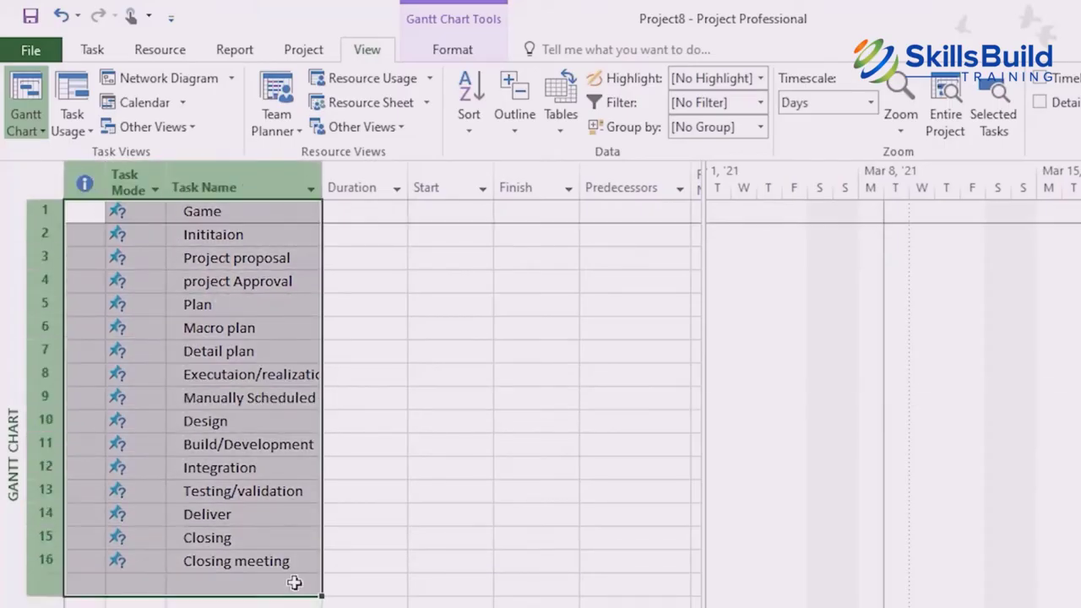
pyautogui.click(94, 50)
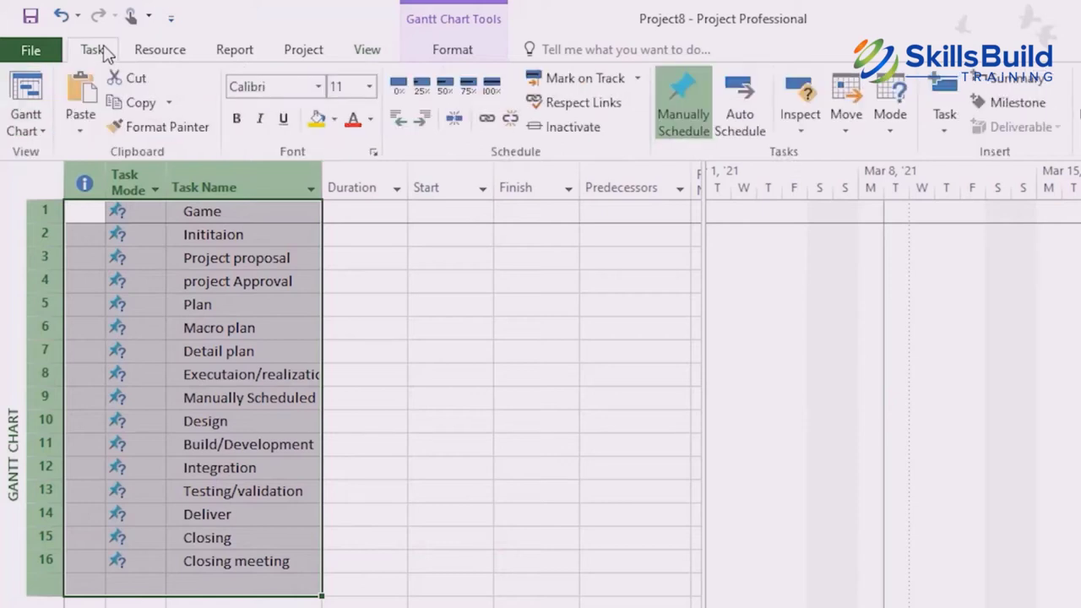
pyautogui.click(425, 121)
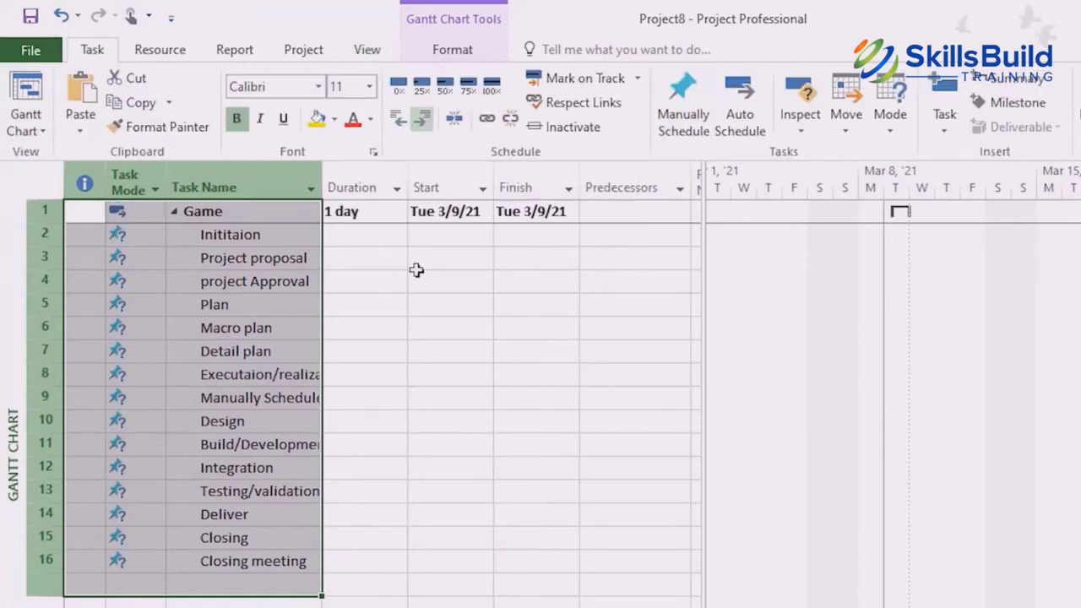
pyautogui.click(400, 480)
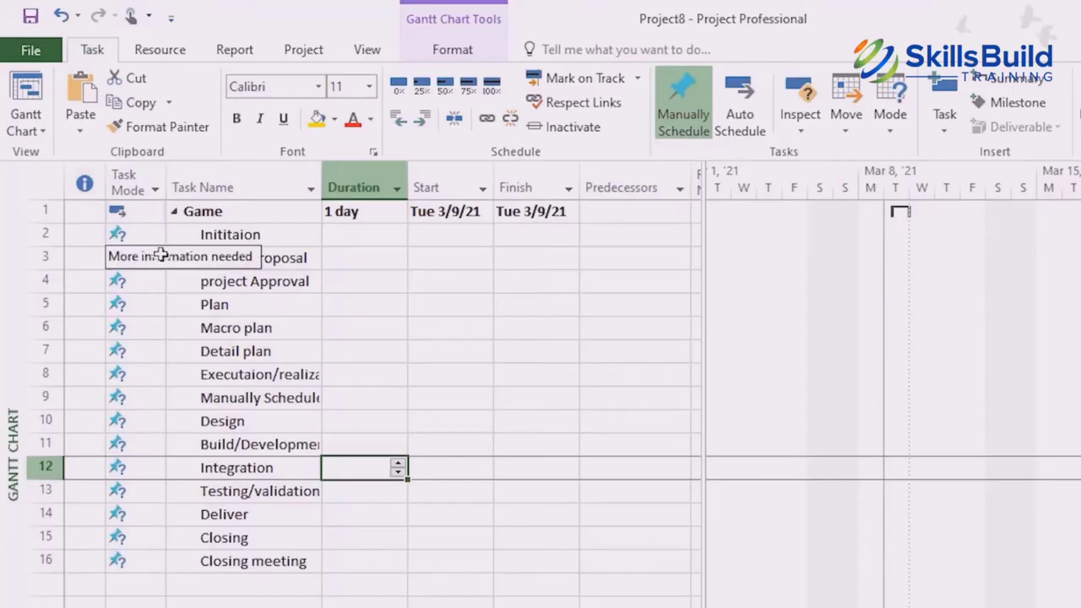
# Indent Project proposal and project Approval under Inititaion, and Macro plan and Detail plan under Plan.
pyautogui.moveTo(143, 252); pyautogui.dragTo(234, 285)
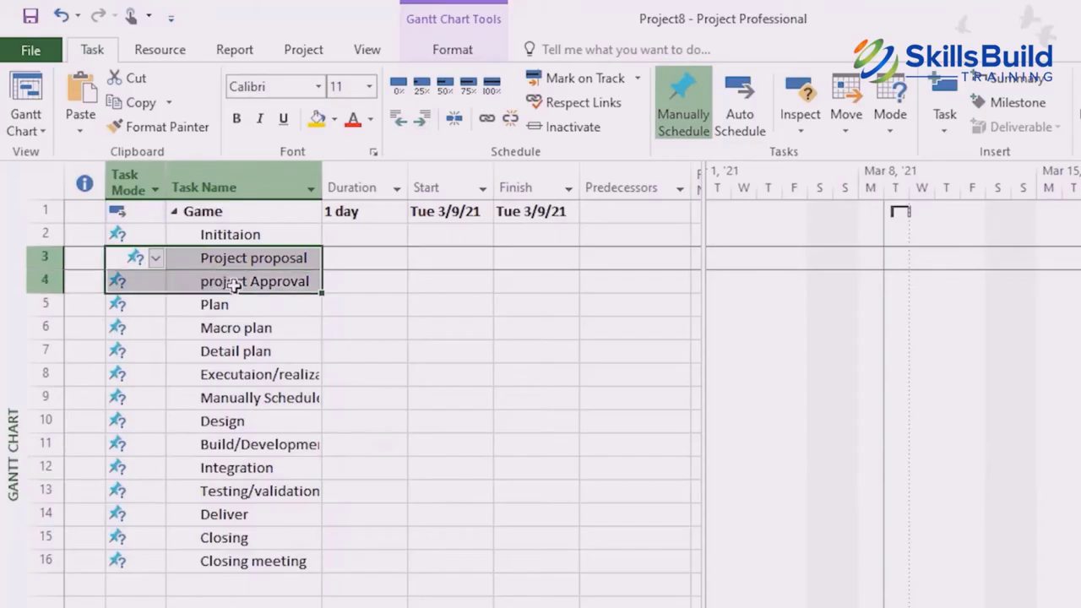
pyautogui.click(425, 121)
pyautogui.click(504, 419)
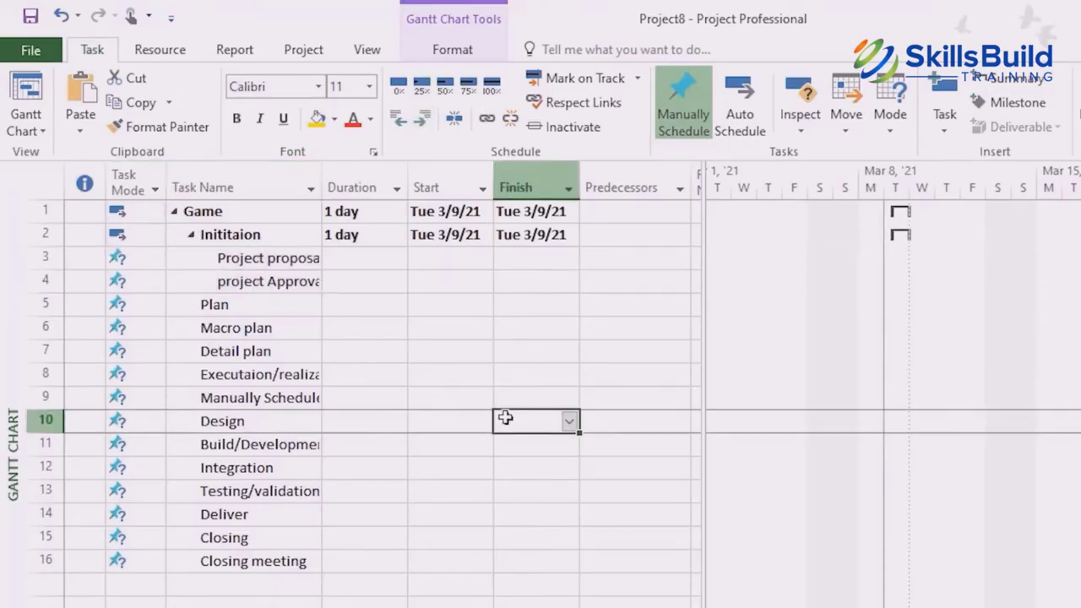
pyautogui.moveTo(126, 322); pyautogui.dragTo(247, 353)
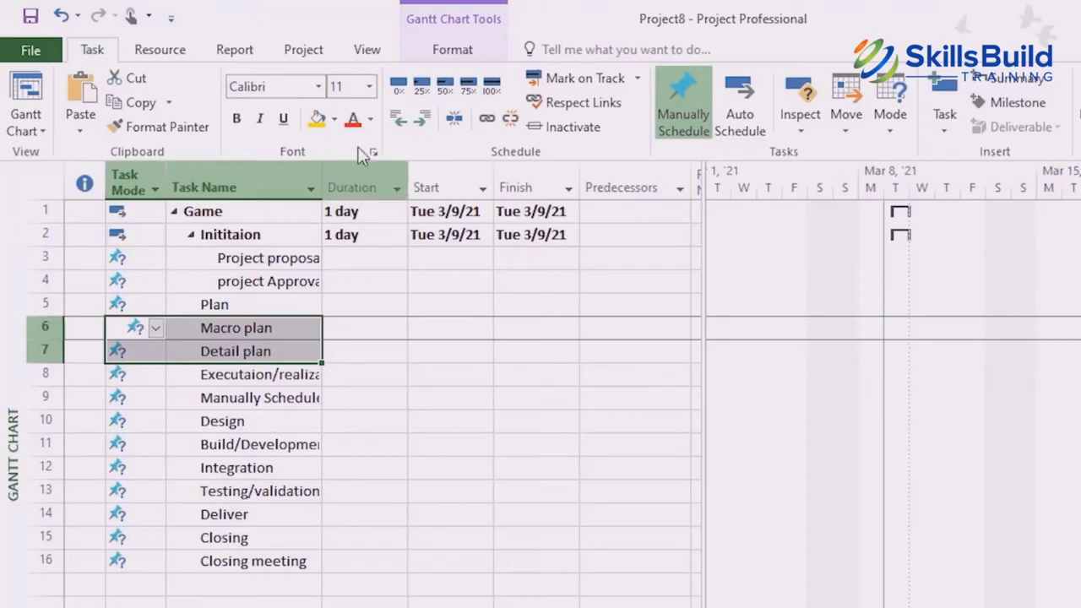
pyautogui.click(422, 122)
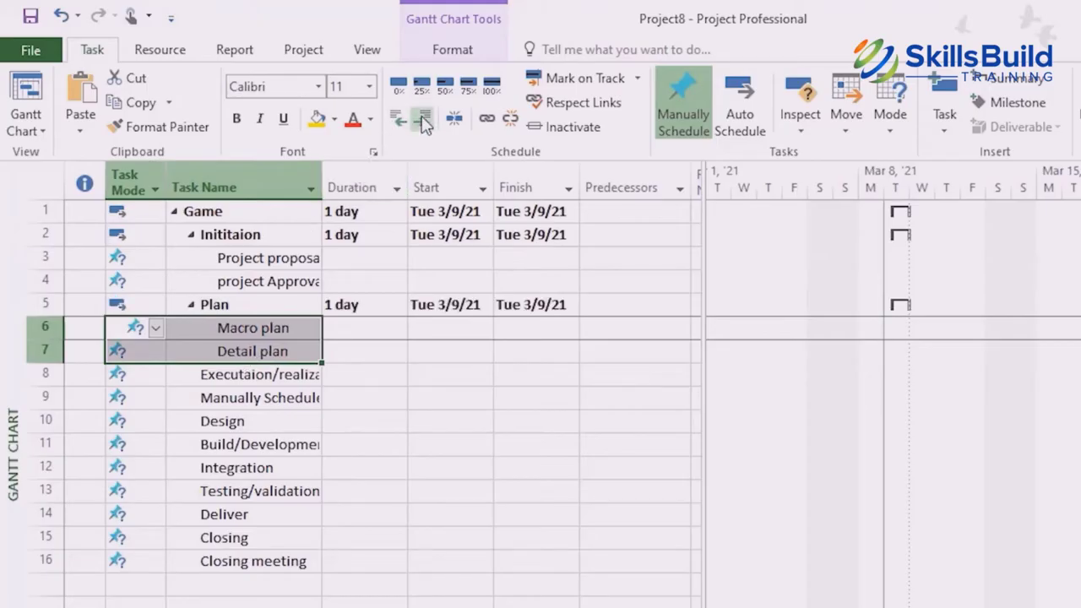
pyautogui.click(614, 421)
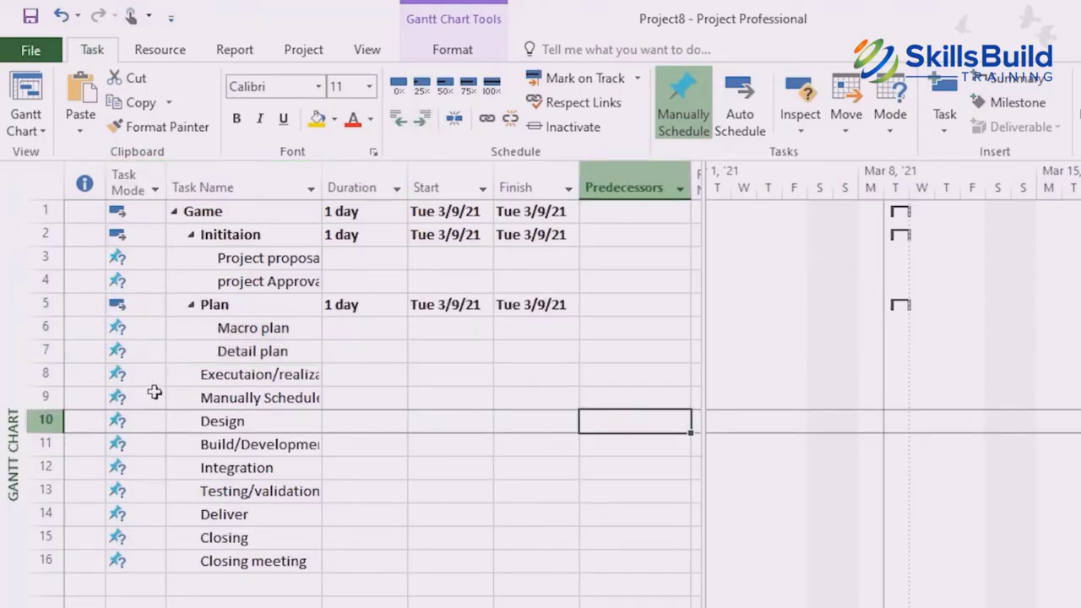
# Clear the mistaken task name "Manually Scheduled" in row 9.
pyautogui.click(262, 398)
pyautogui.press('BackSpace')
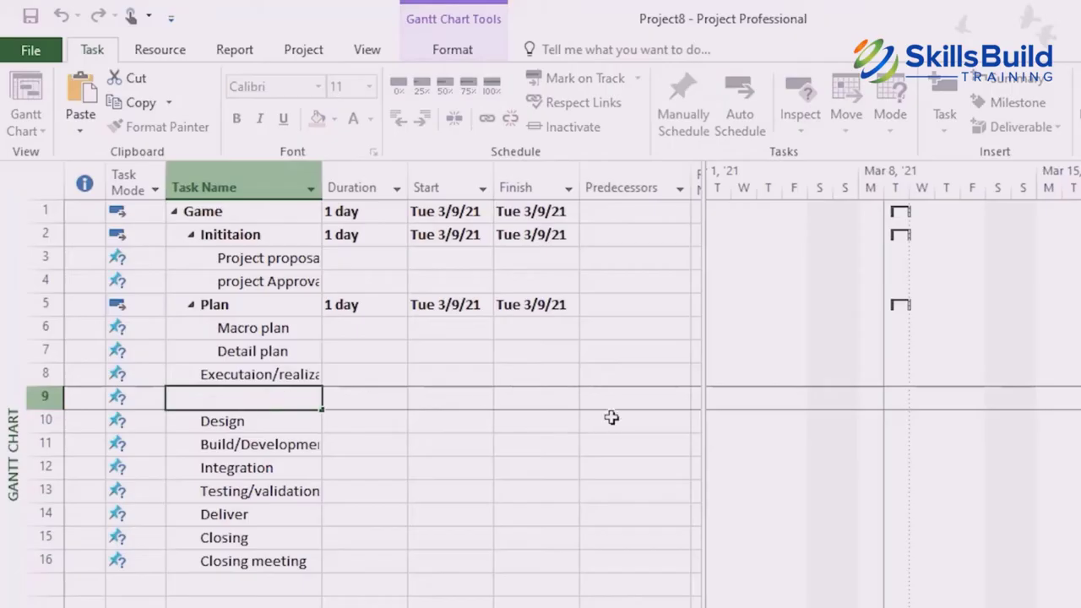
pyautogui.click(611, 417)
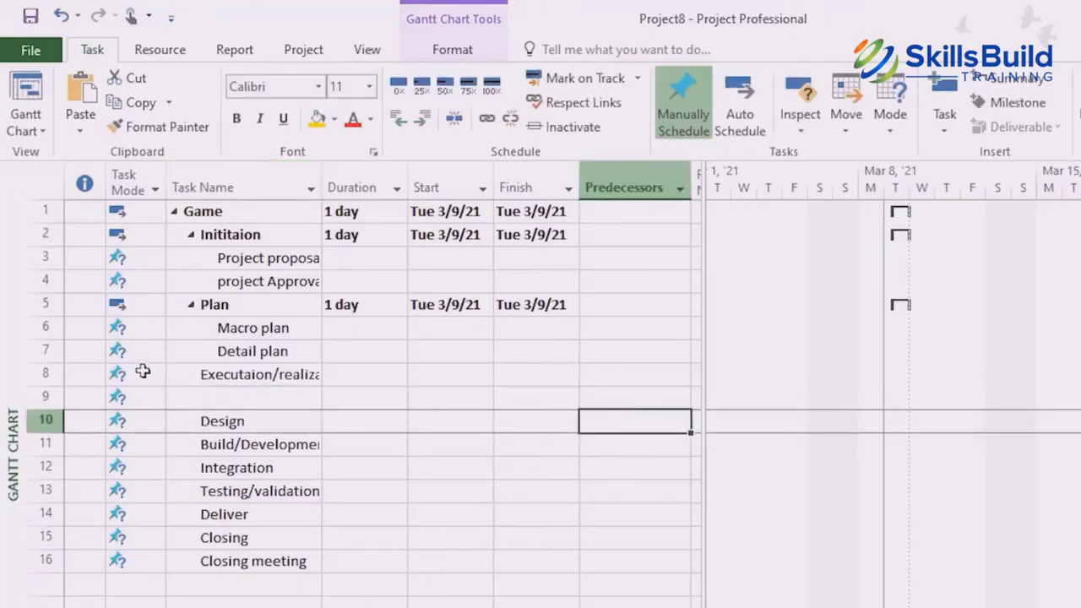
# Indent the tasks in rows 8 to 14, from Executaion/realization to Deliver, by two outline levels.
pyautogui.moveTo(140, 372); pyautogui.dragTo(271, 514)
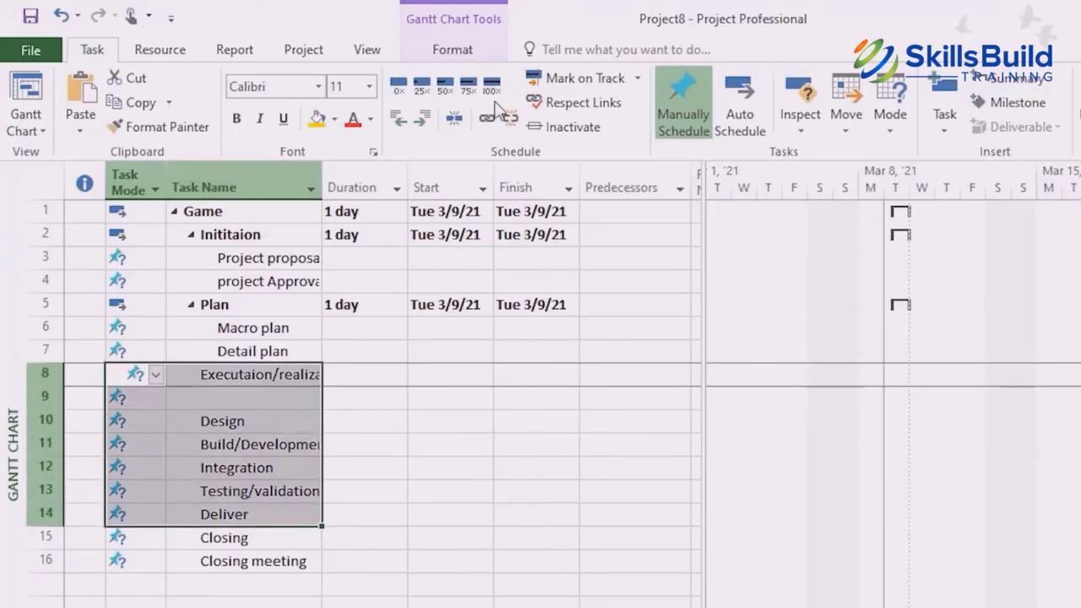
pyautogui.click(427, 118)
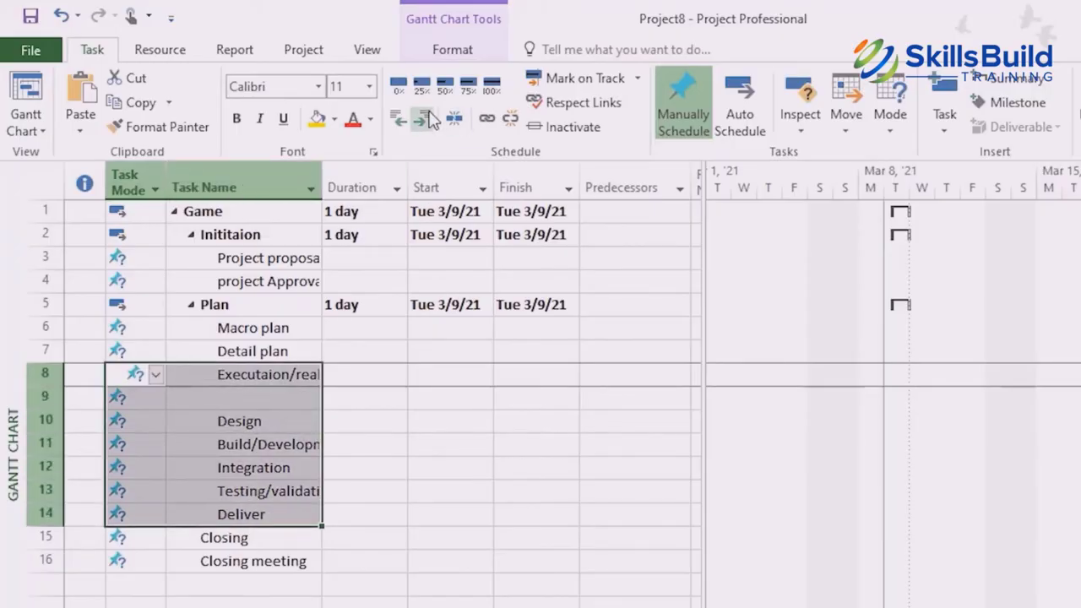
pyautogui.click(427, 118)
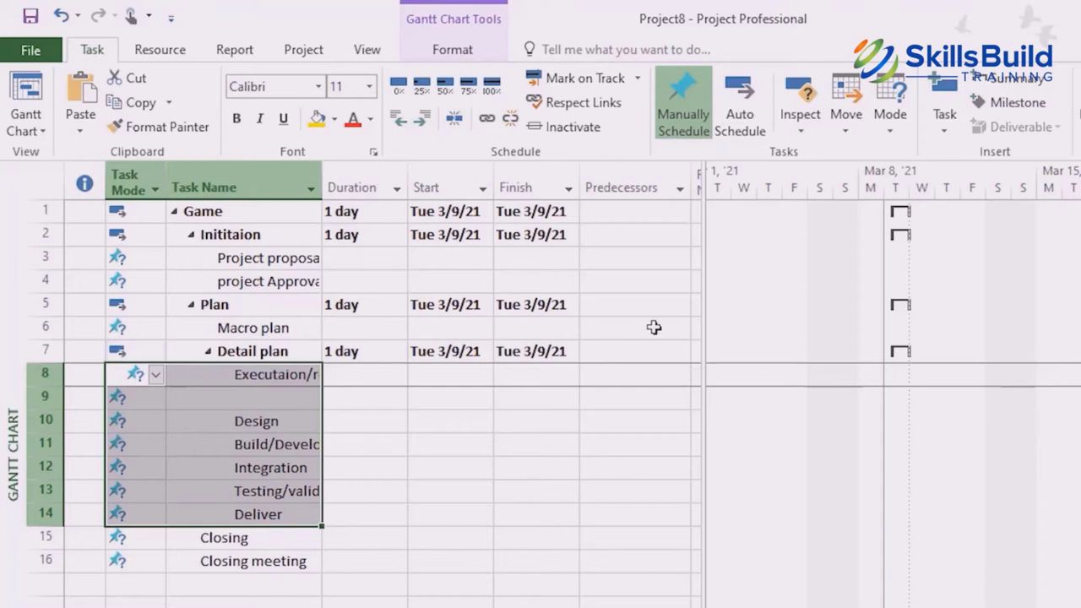
# Undo both indents of the tasks in rows 8 to 14, from Executaion/realization to Deliver.
pyautogui.click(60, 16)
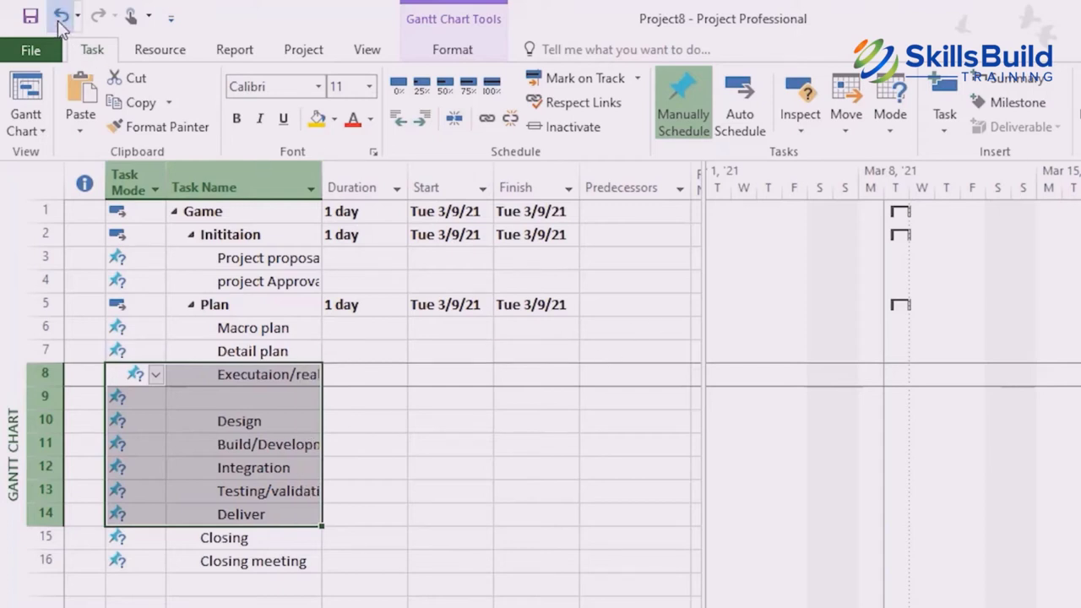
pyautogui.click(60, 18)
pyautogui.click(643, 359)
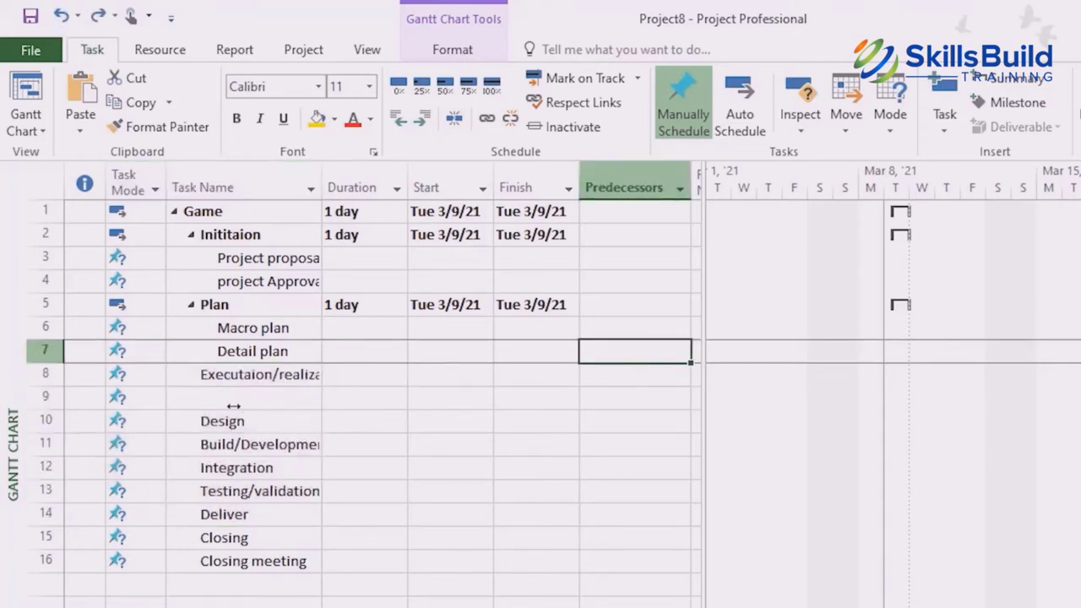
# Indent the tasks from Design to Deliver by one level under the blank task in row 9.
pyautogui.moveTo(177, 413); pyautogui.dragTo(284, 513)
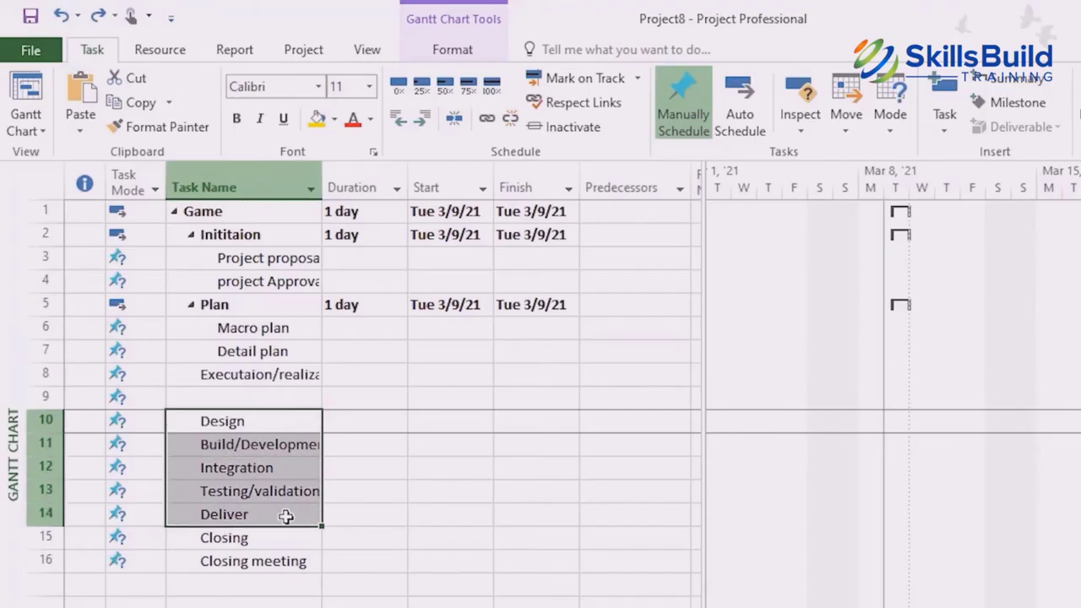
pyautogui.click(424, 118)
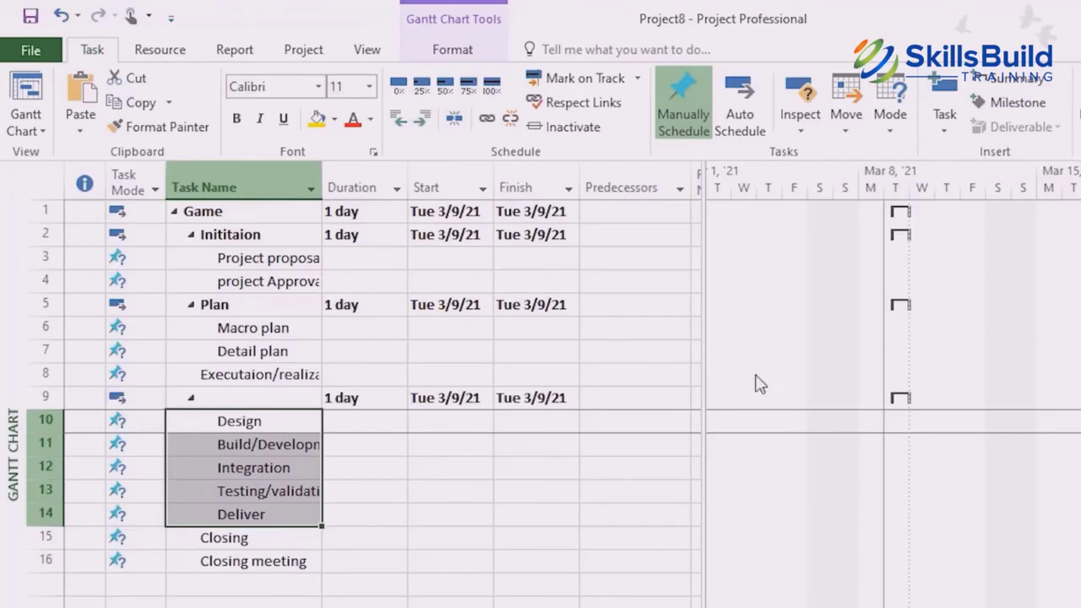
pyautogui.click(306, 397)
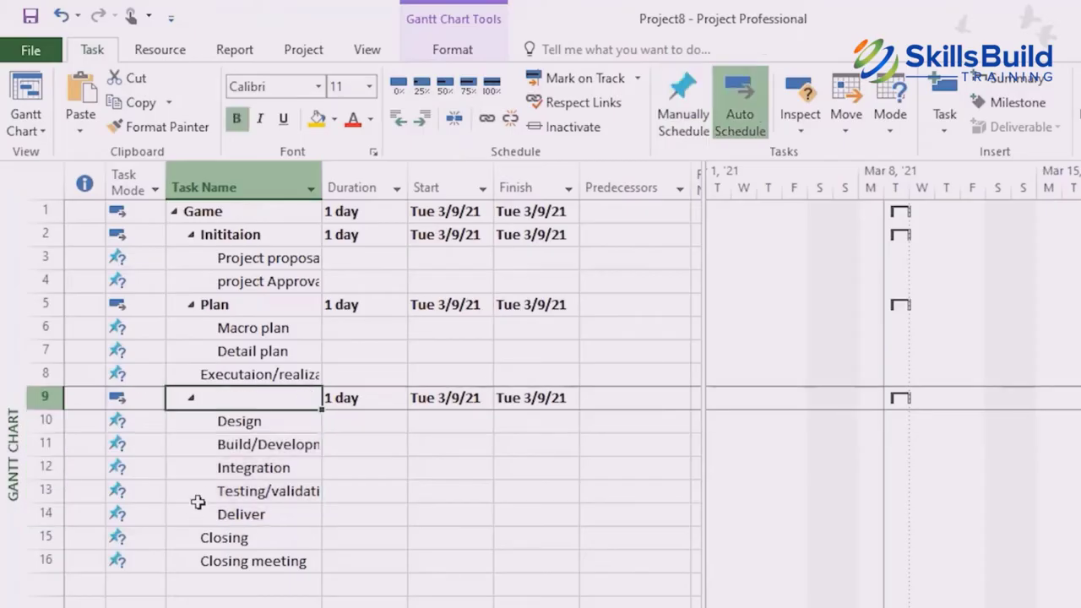
# Try to indent the Closing and Closing meeting tasks by one outline level.
pyautogui.moveTo(188, 538); pyautogui.dragTo(253, 560)
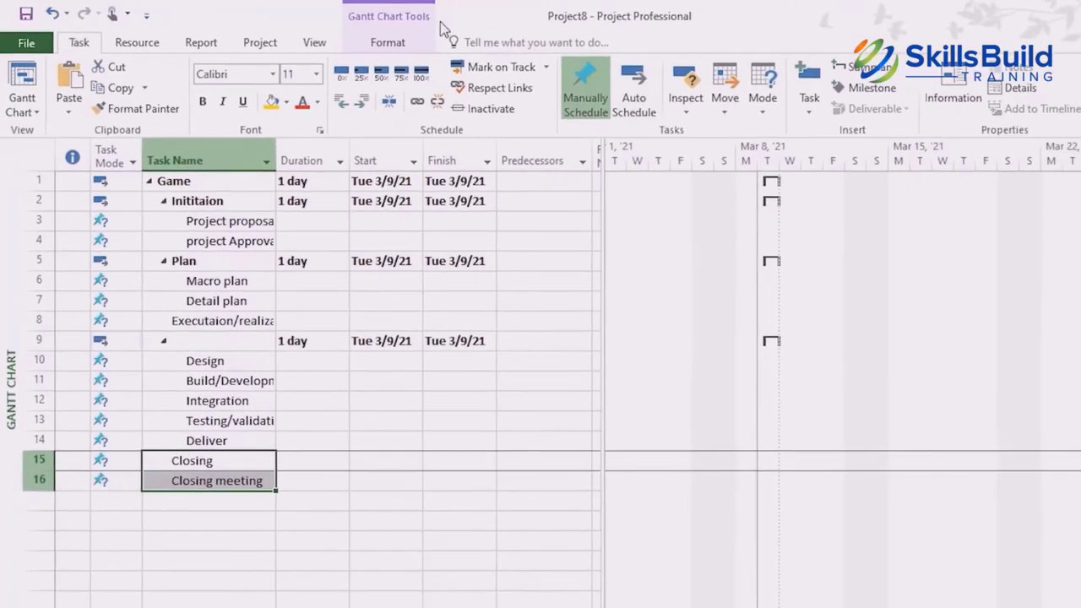
pyautogui.click(361, 100)
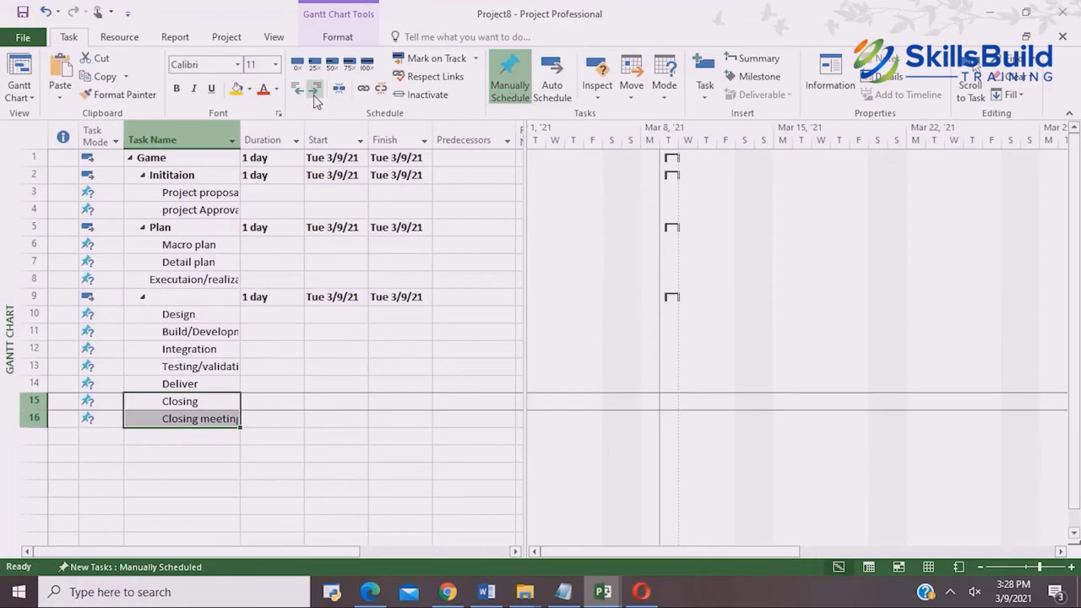
pyautogui.click(299, 88)
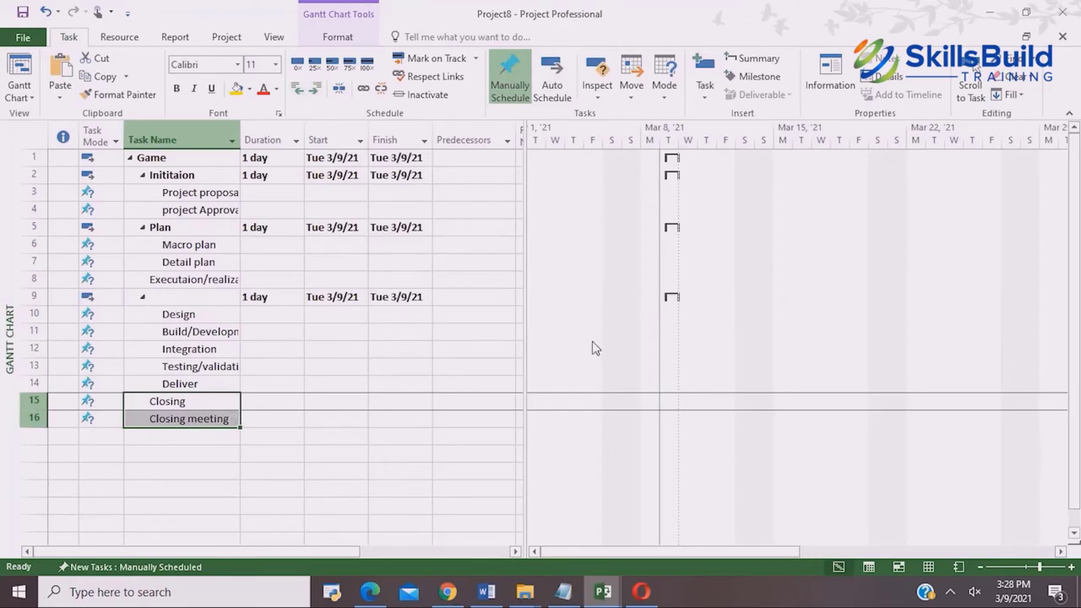
# Indent Build/Development and Integration under Design, Deliver under Testing/validation, and Closing and Closing meeting by one level.
pyautogui.moveTo(131, 384); pyautogui.dragTo(186, 418)
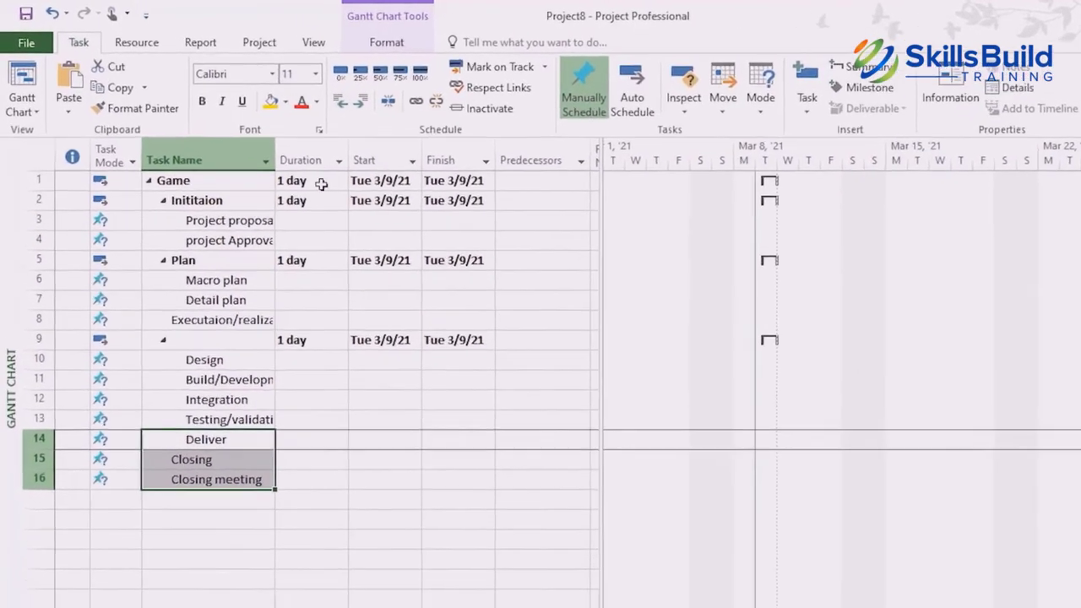
pyautogui.click(359, 101)
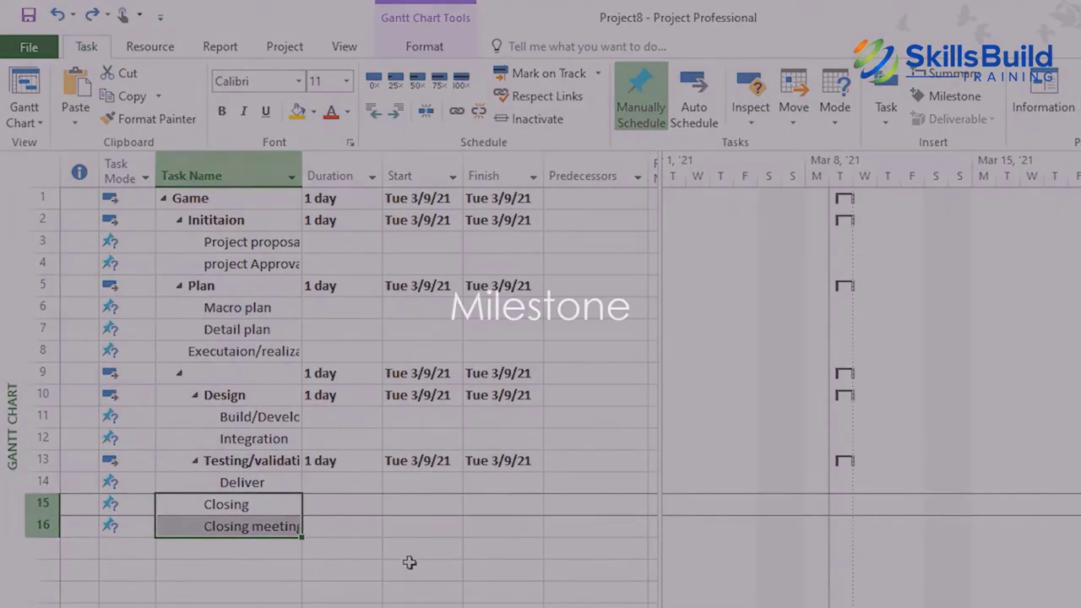
pyautogui.click(409, 563)
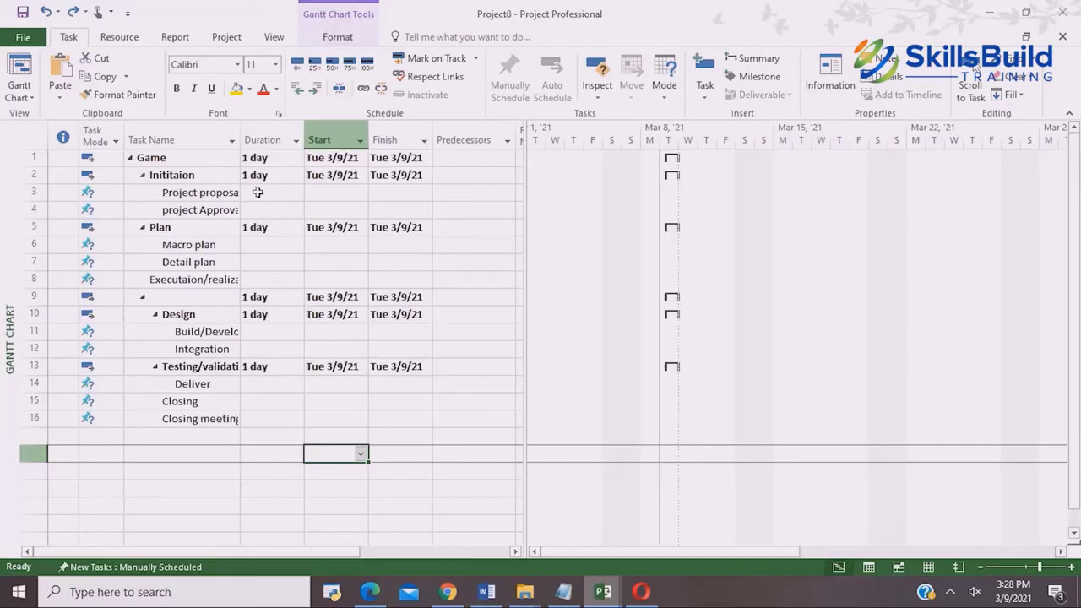
# Set the duration of Project proposal to 2 wks and of project Approval to 1 day.
pyautogui.click(254, 194)
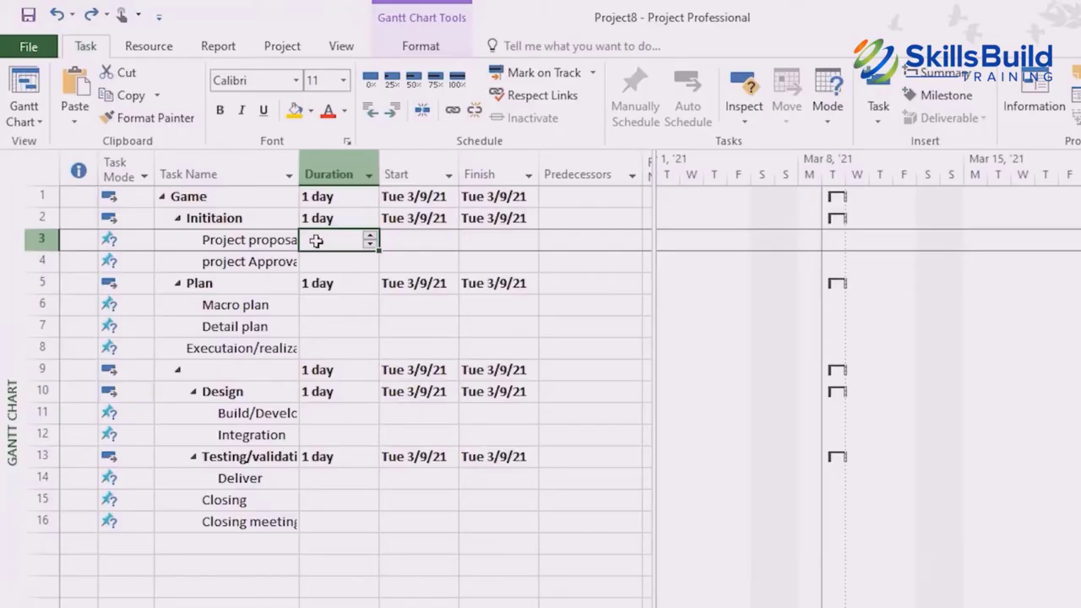
pyautogui.write('2 wks')
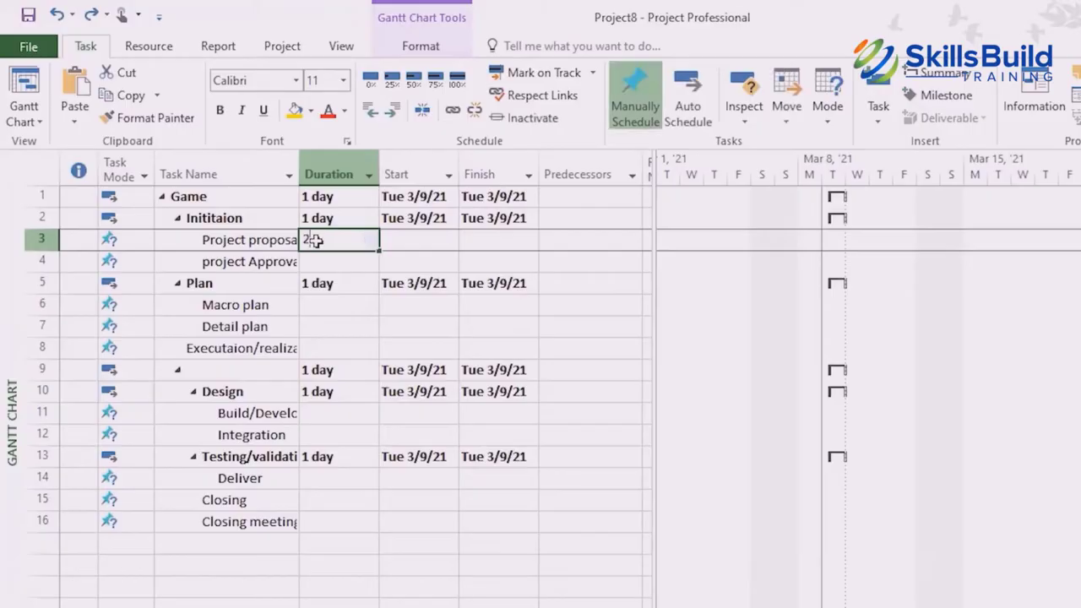
pyautogui.press('Return')
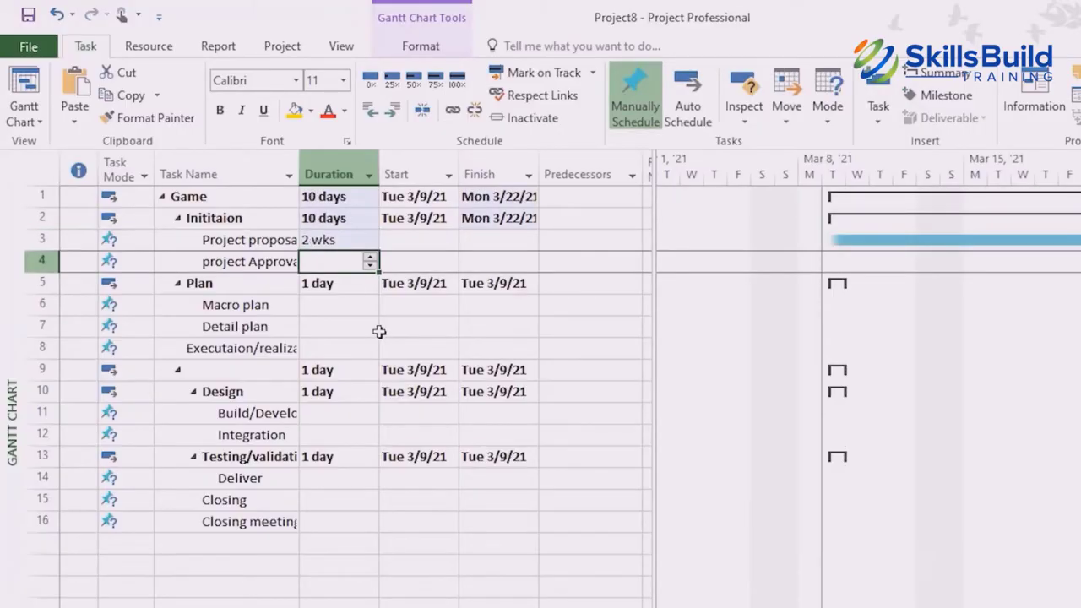
pyautogui.write('1 days')
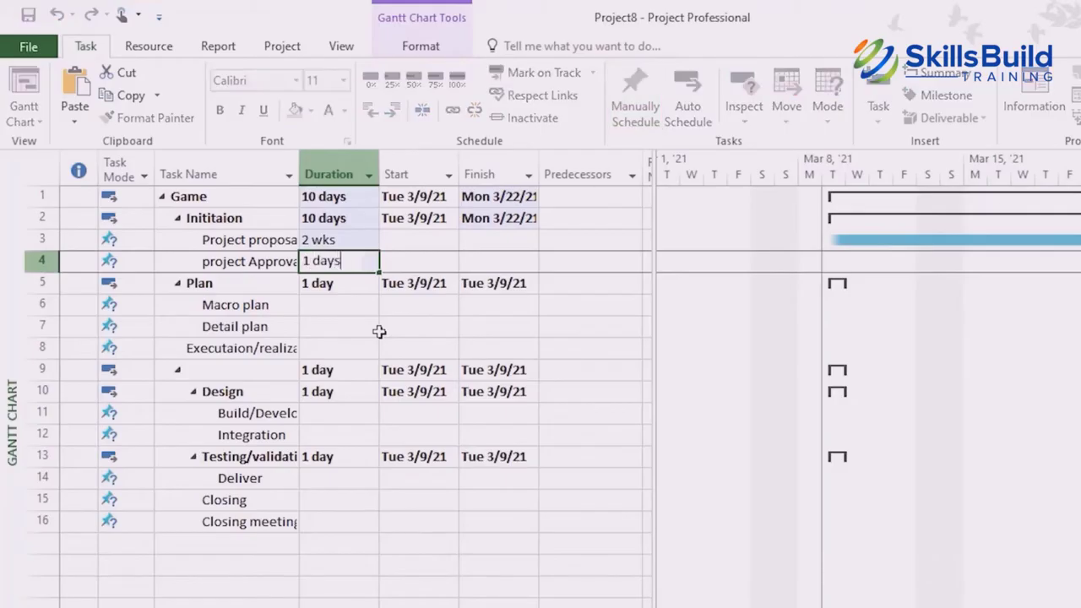
pyautogui.press('BackSpace')
pyautogui.press('Return')
pyautogui.press('Return')
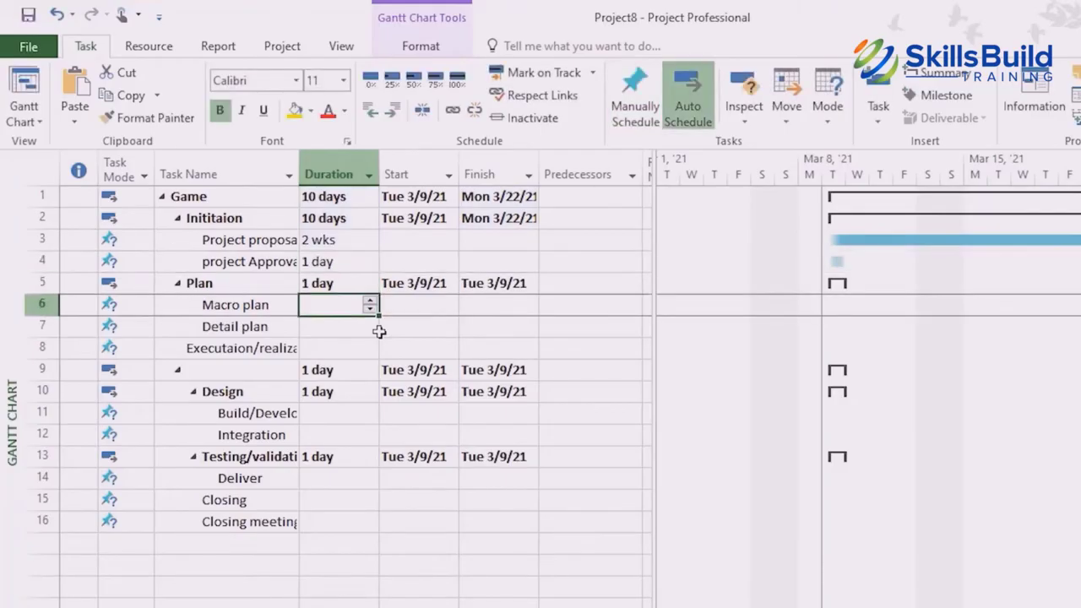
# Set the durations of Macro plan to 2 wks, Detail plan to 5 wks and Executaion/realization to 6 wks.
pyautogui.write('2 wks')
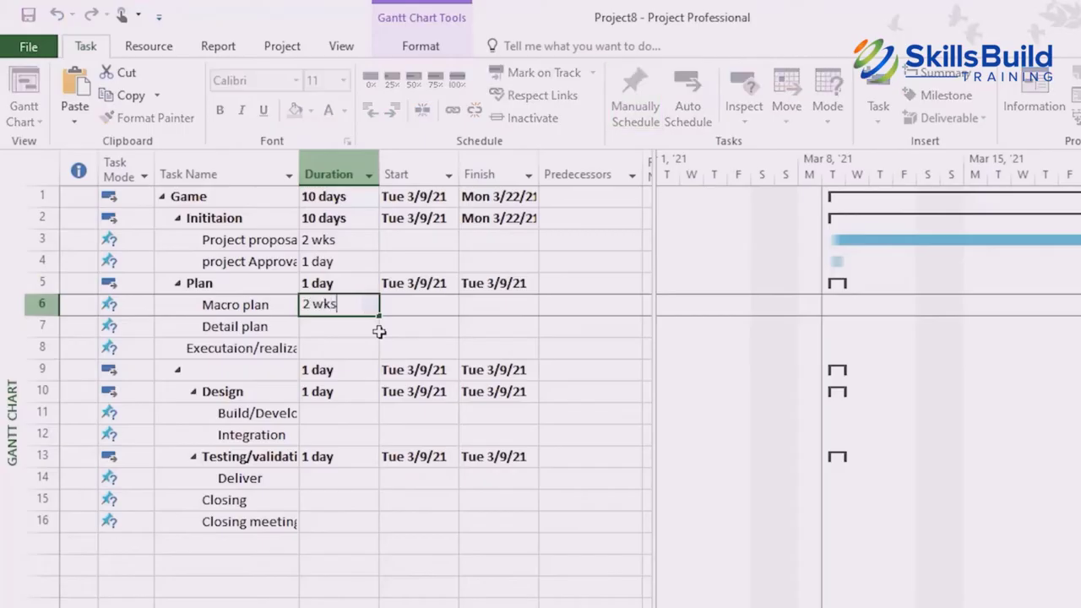
pyautogui.press('Return')
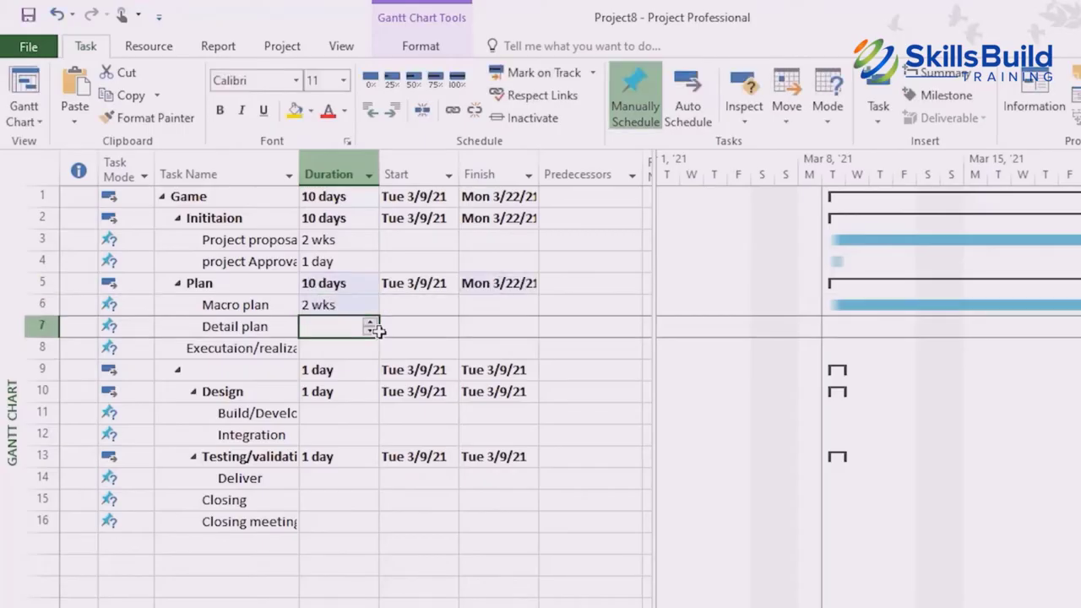
pyautogui.write('5 wks')
pyautogui.press('Return')
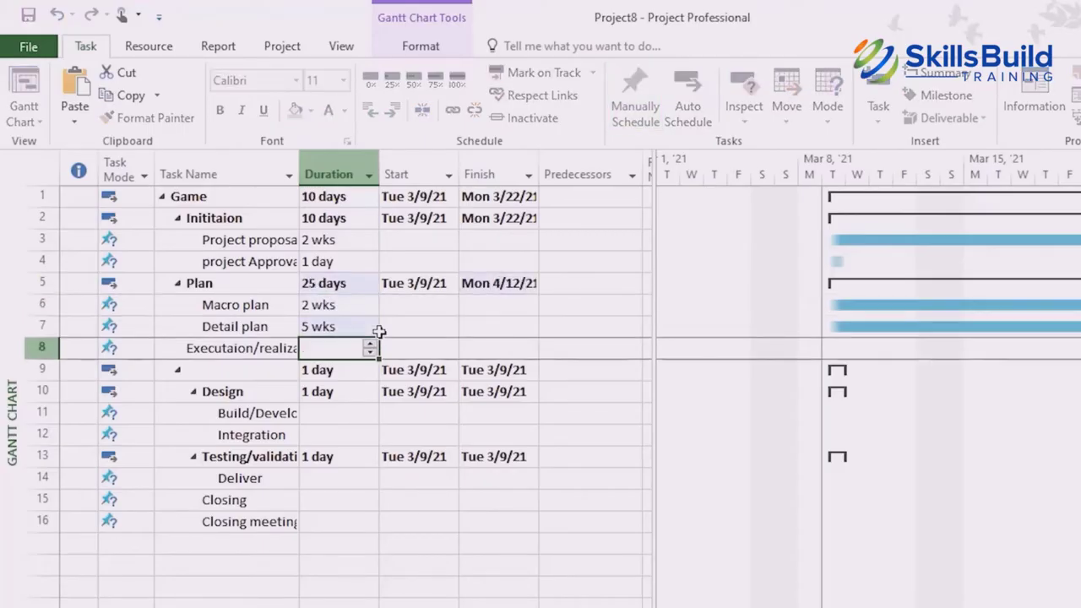
pyautogui.write('6 wk')
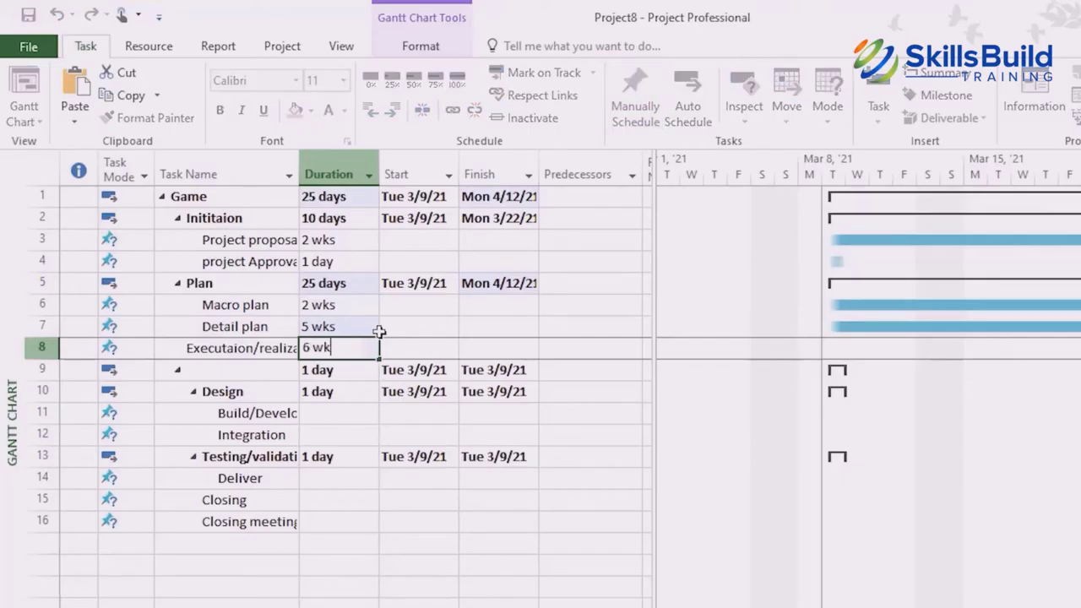
pyautogui.press('Return')
pyautogui.press('Return')
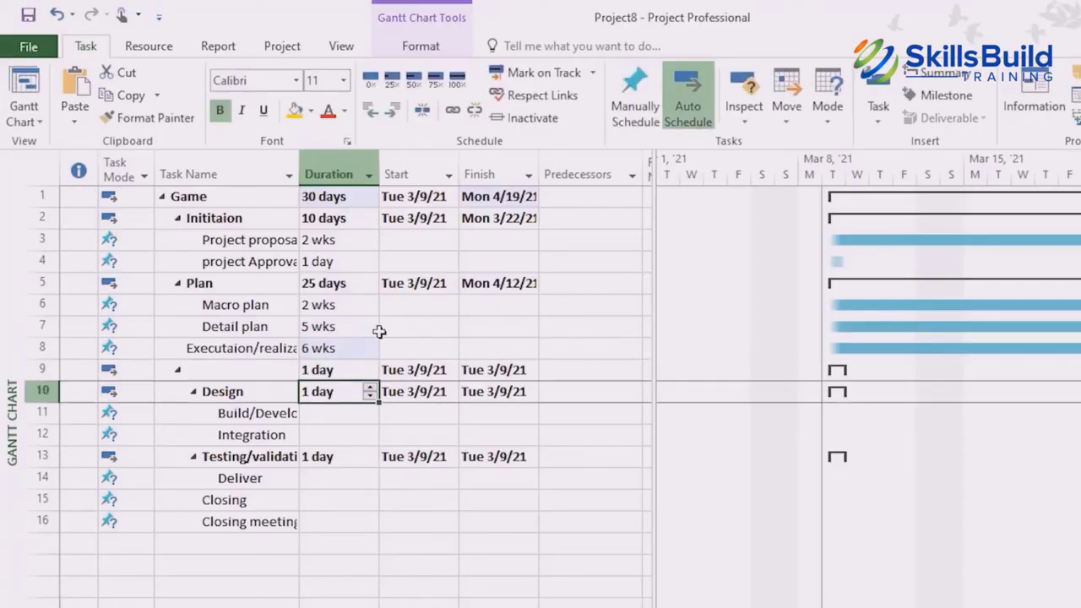
# Set the duration of Build/Development to 7 wks and of Integration to 1 wk.
pyautogui.press('Return')
pyautogui.write('7 wk')
pyautogui.press('Return')
pyautogui.write('1 wk')
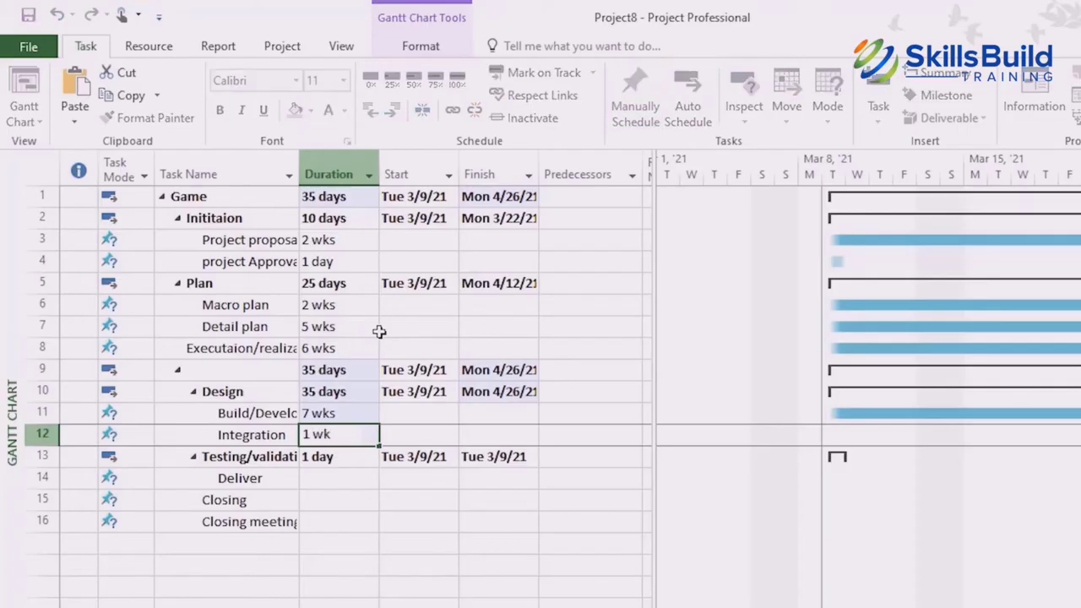
pyautogui.press('Return')
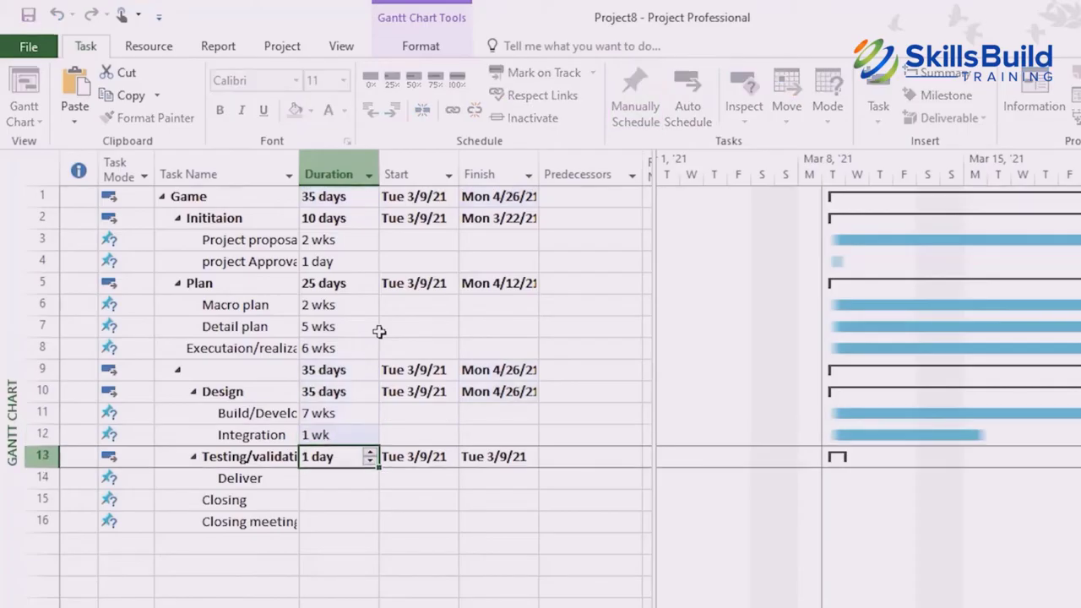
# Make Deliver and Closing meeting milestones with a duration of 0 days, and set Closing to 1 day.
pyautogui.press('Return')
pyautogui.write('0')
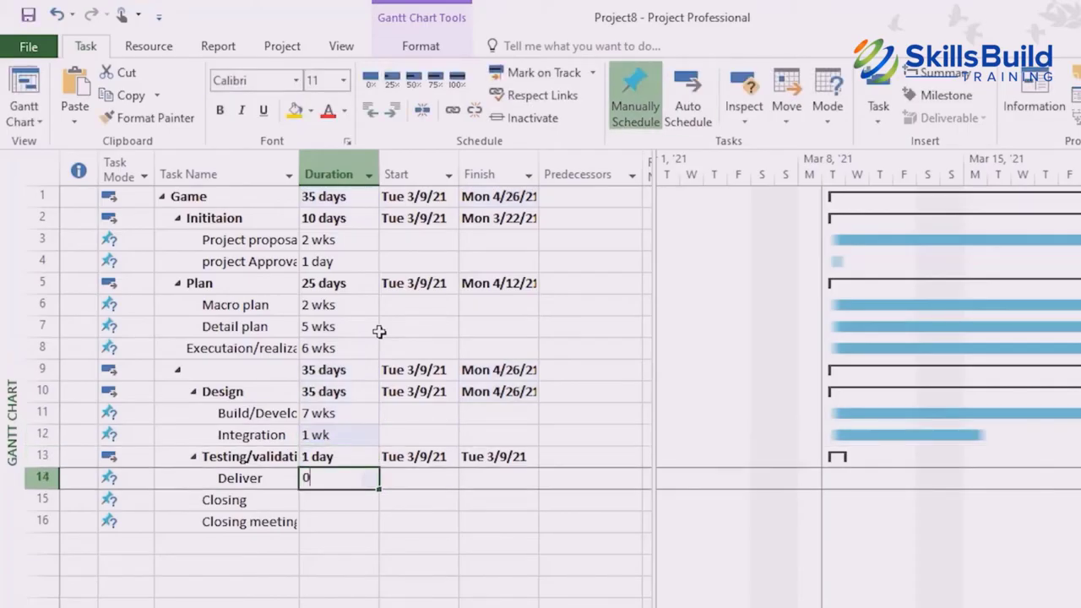
pyautogui.press('Return')
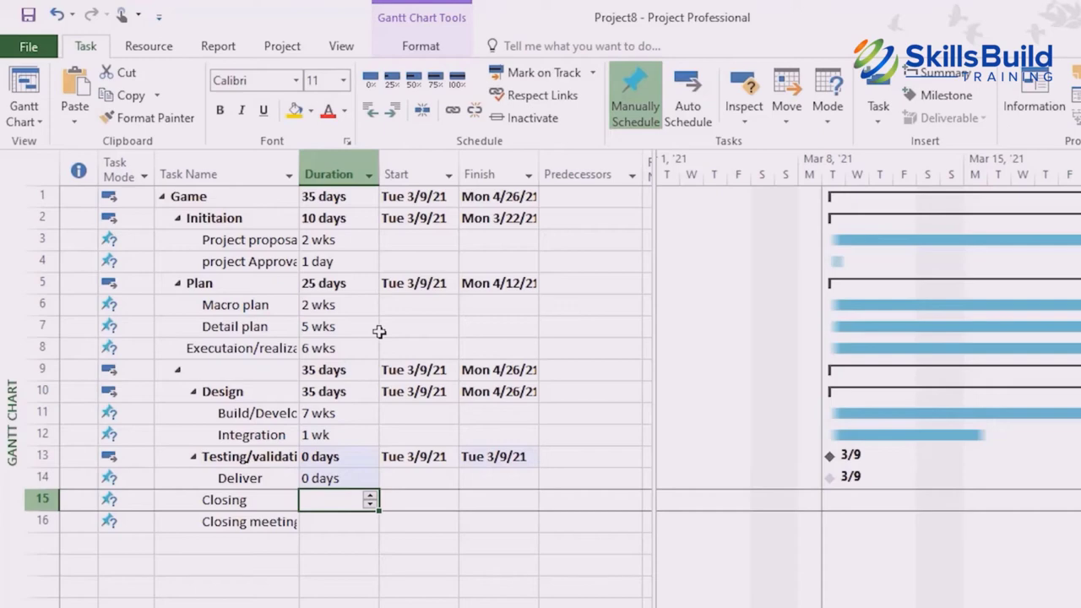
pyautogui.write('1')
pyautogui.press('Return')
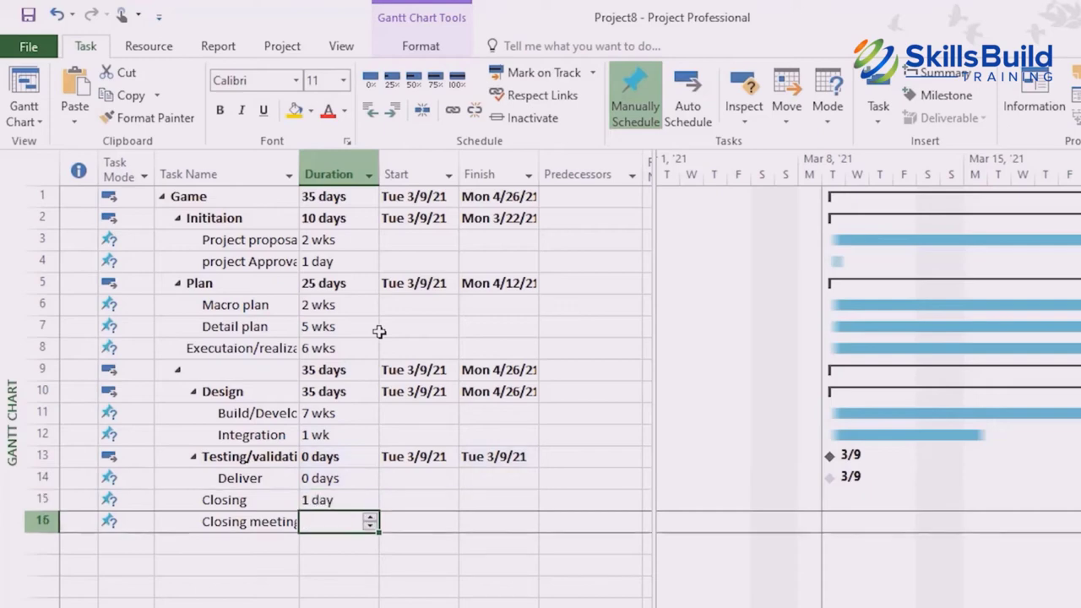
pyautogui.write('0')
pyautogui.press('Return')
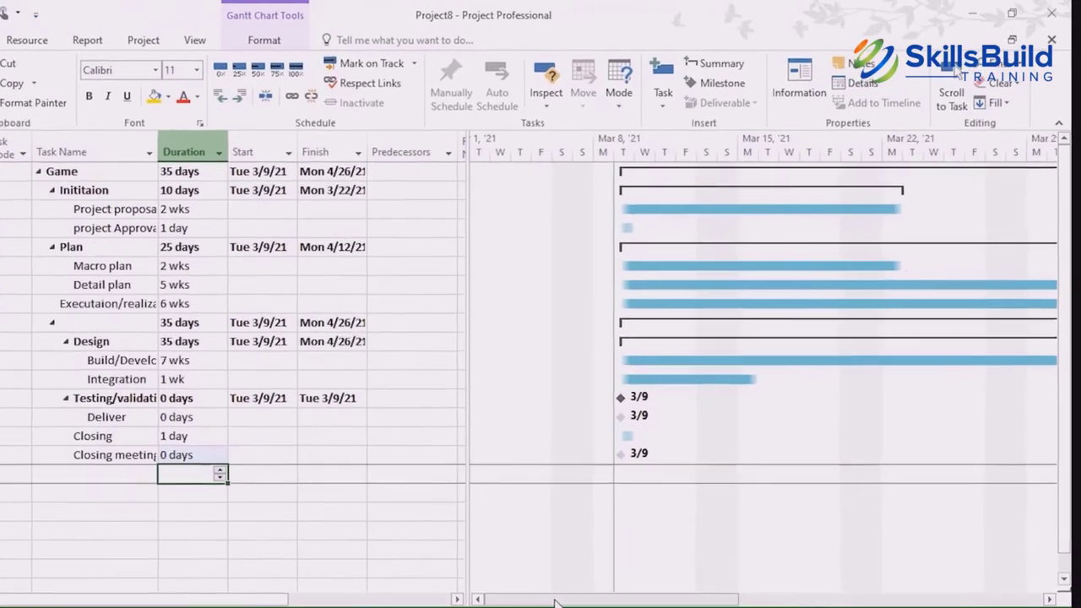
# Examine the task bars and the zero-duration milestones in the Gantt chart.
pyautogui.hscroll(3, 568, 449)
pyautogui.hscroll(-3, 530, 296)
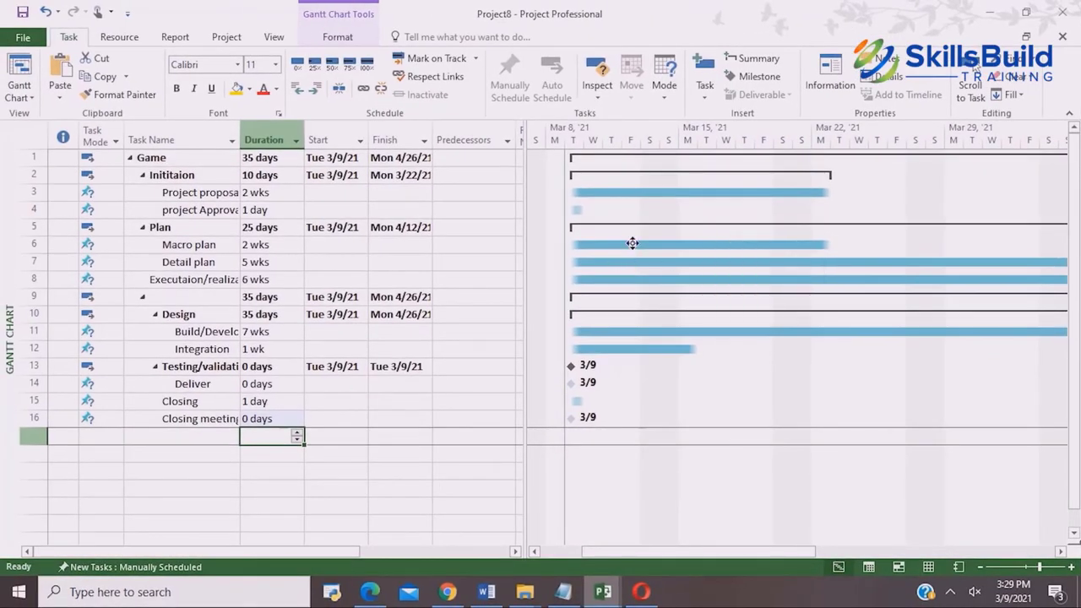
pyautogui.moveTo(632, 245)
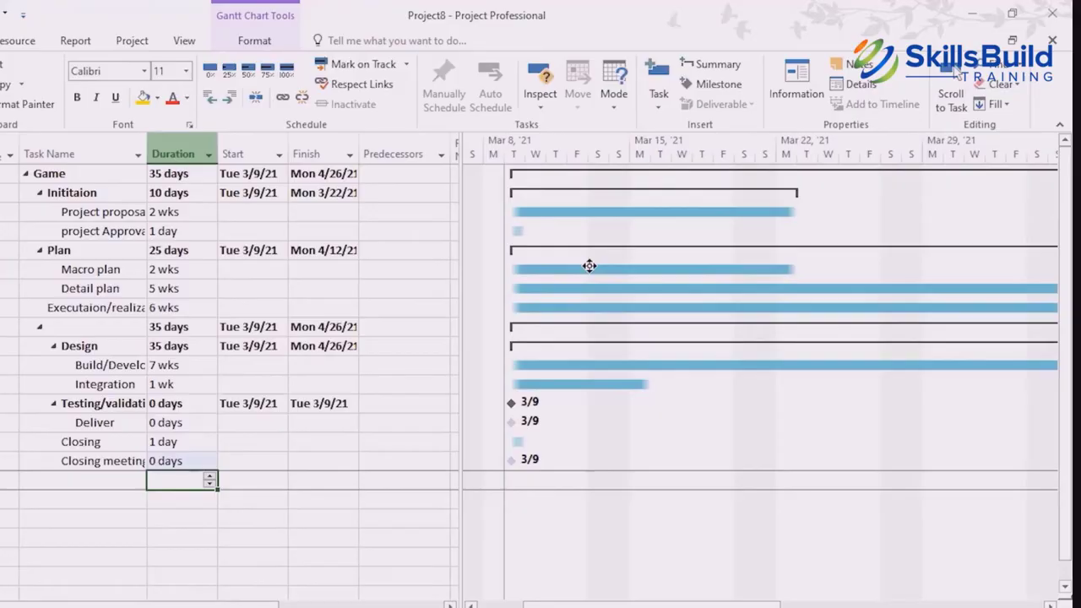
pyautogui.moveTo(589, 266)
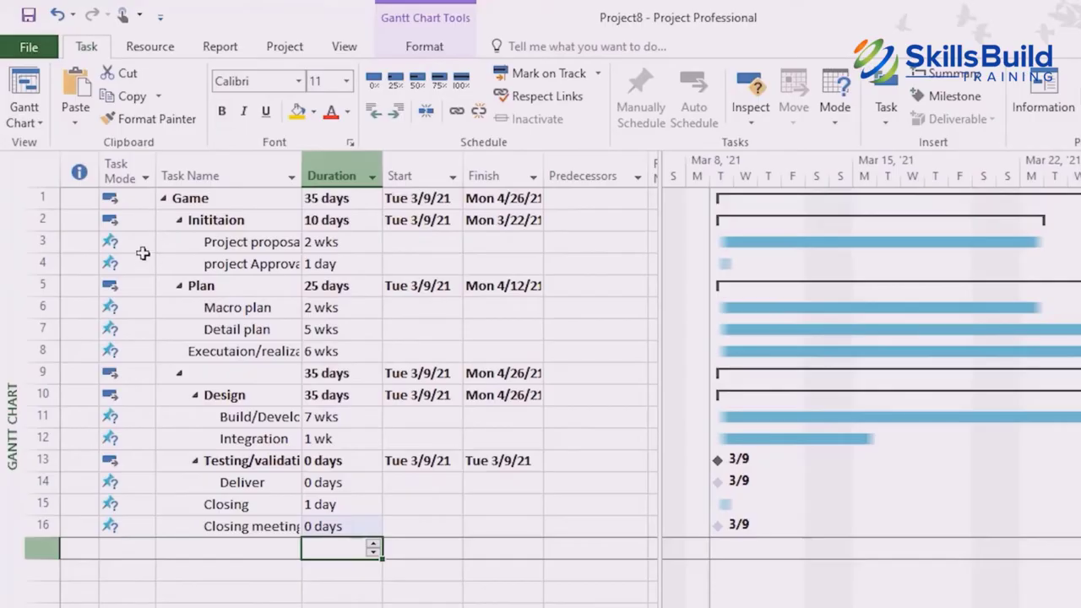
# Try to link the Project proposal and project Approval tasks one at a time.
pyautogui.click(142, 244)
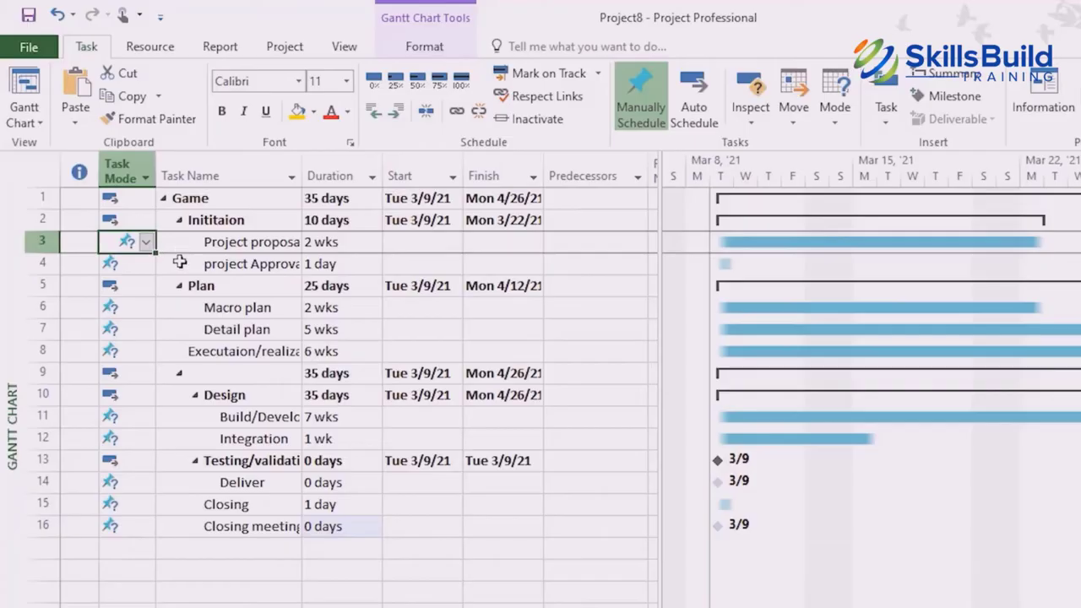
pyautogui.click(180, 245)
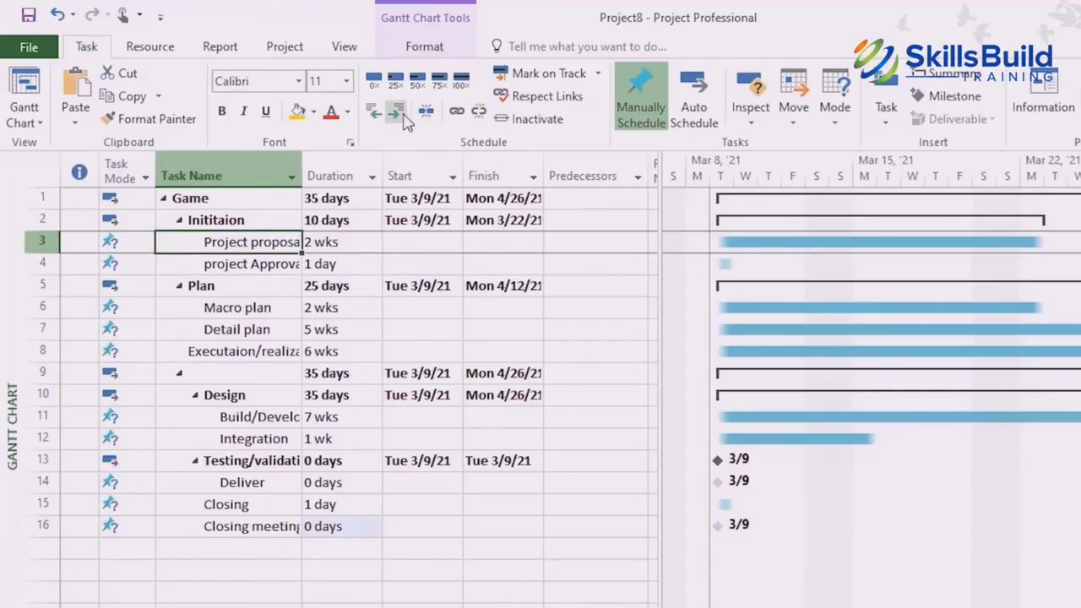
pyautogui.click(456, 113)
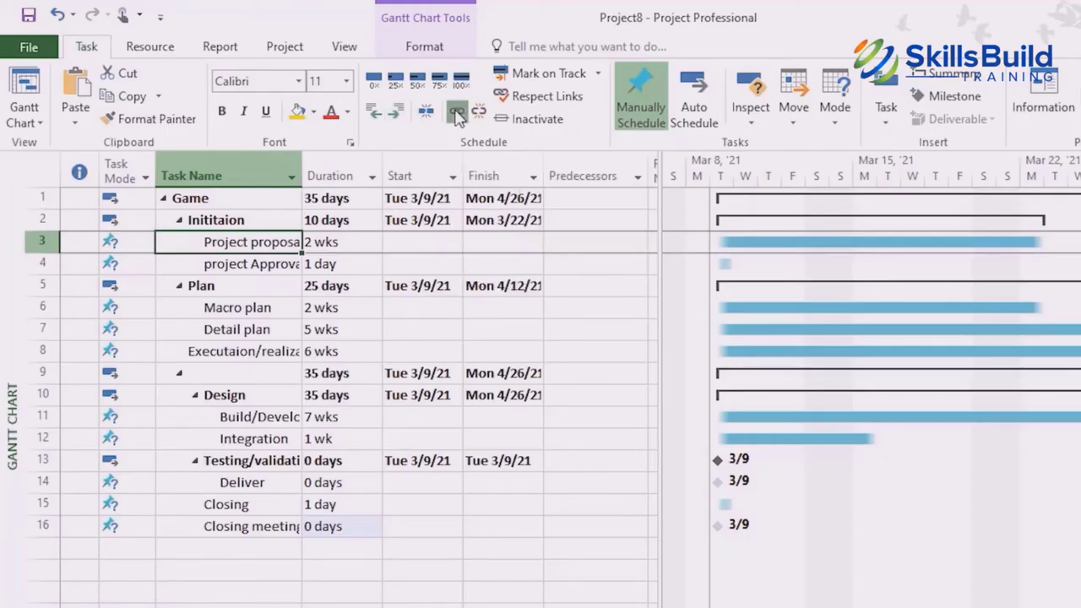
pyautogui.click(851, 272)
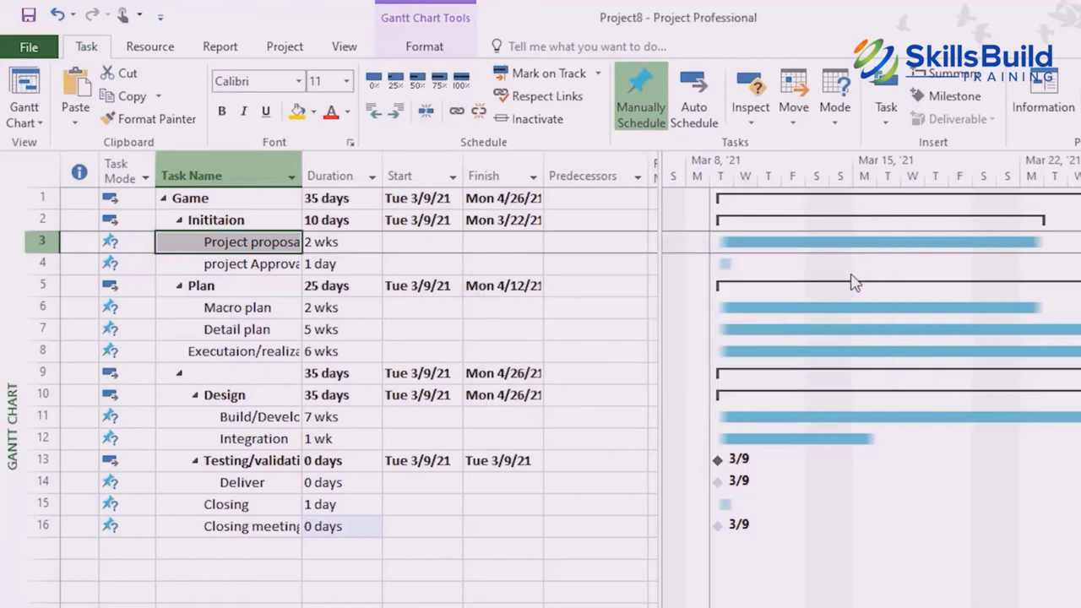
pyautogui.click(199, 262)
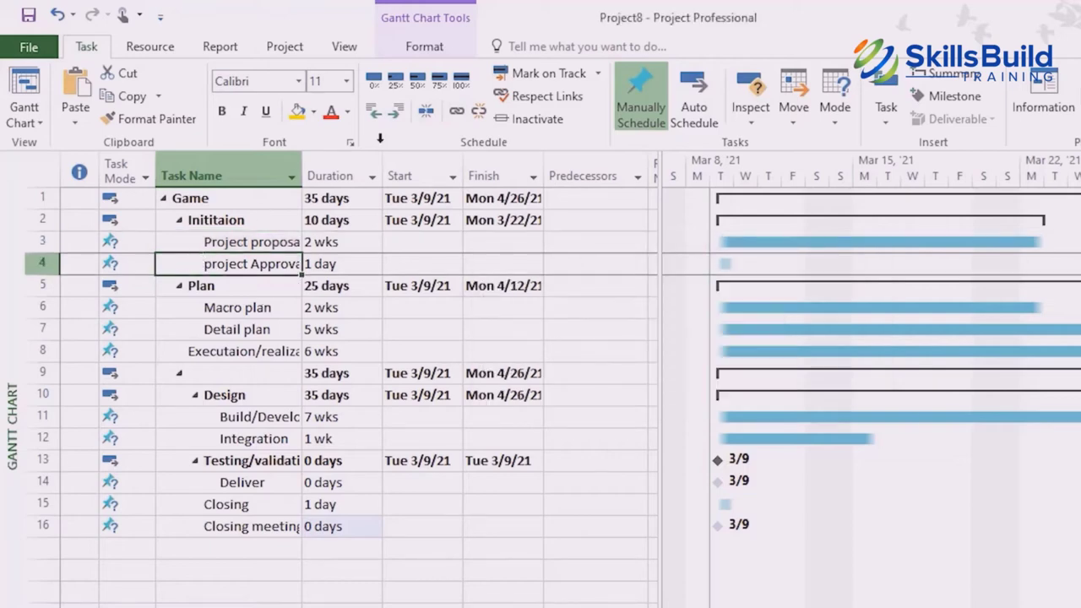
pyautogui.click(452, 113)
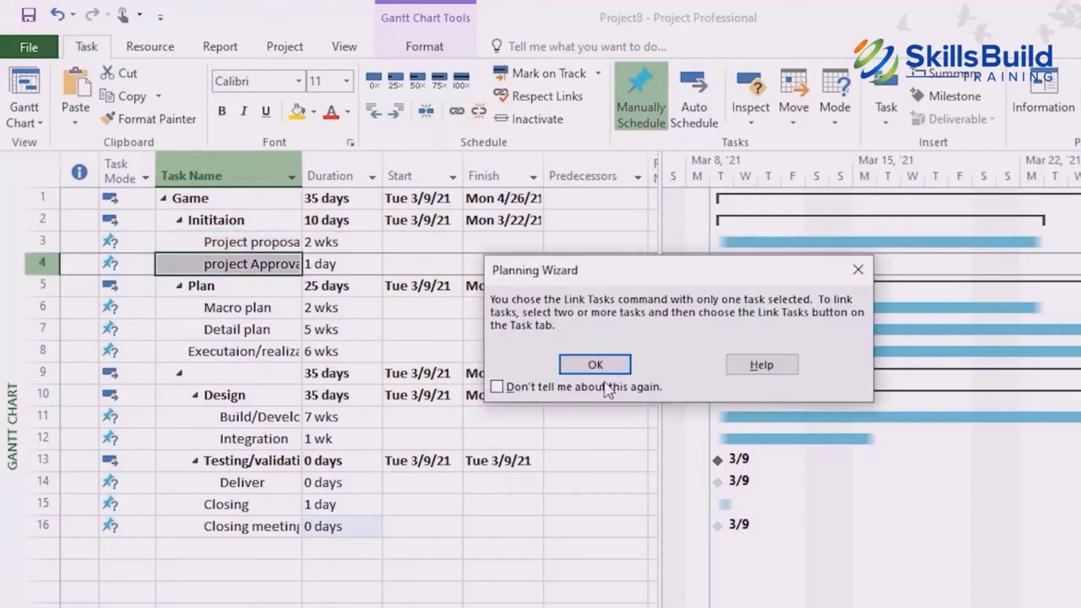
pyautogui.click(857, 270)
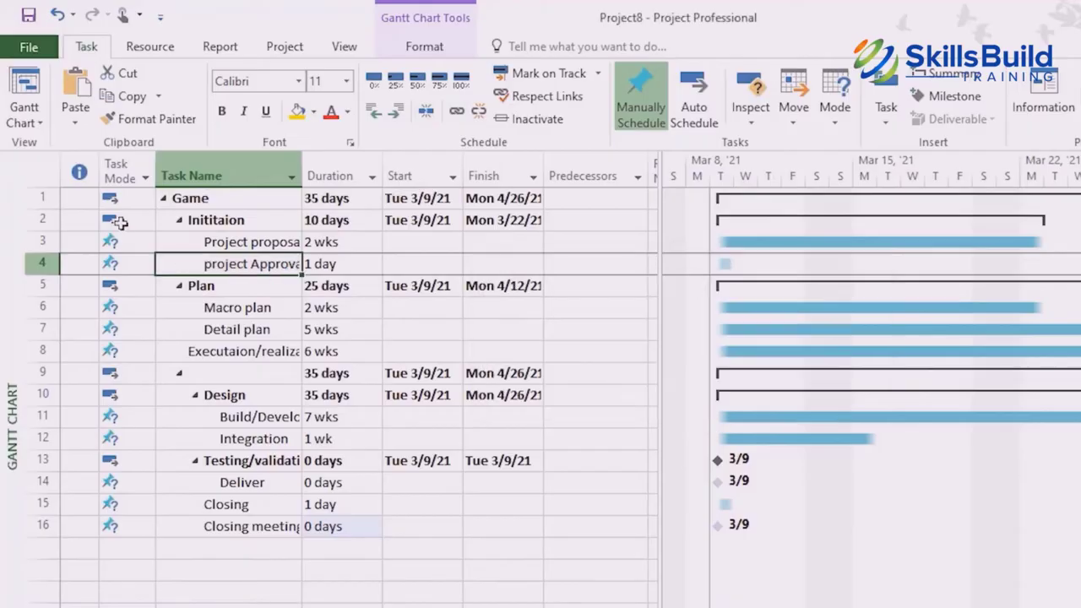
# Link all tasks from Game through Closing meeting in sequence.
pyautogui.doubleClick(165, 244)
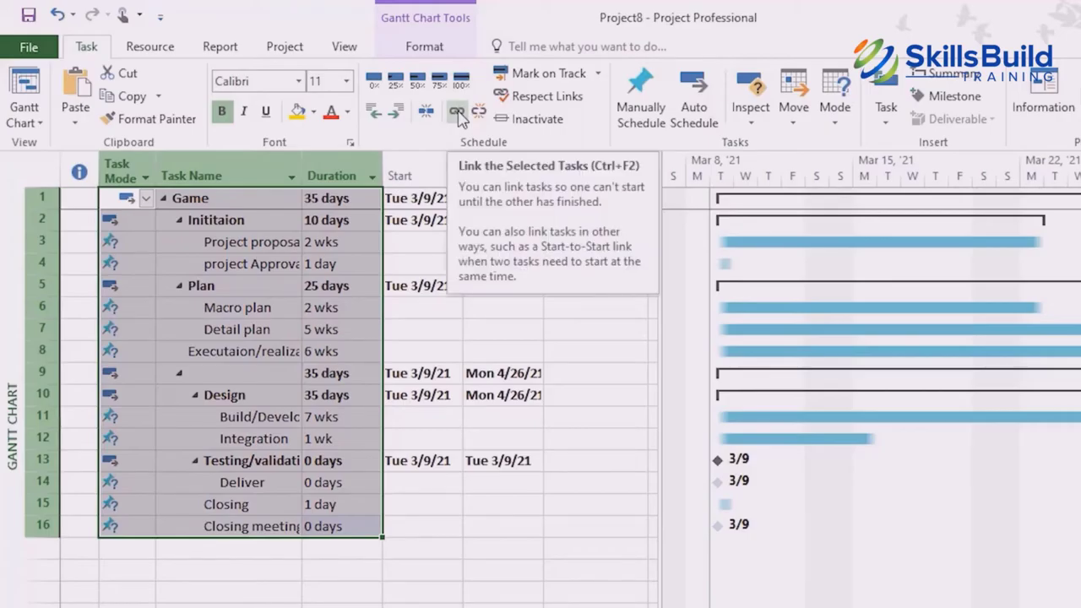
pyautogui.click(456, 111)
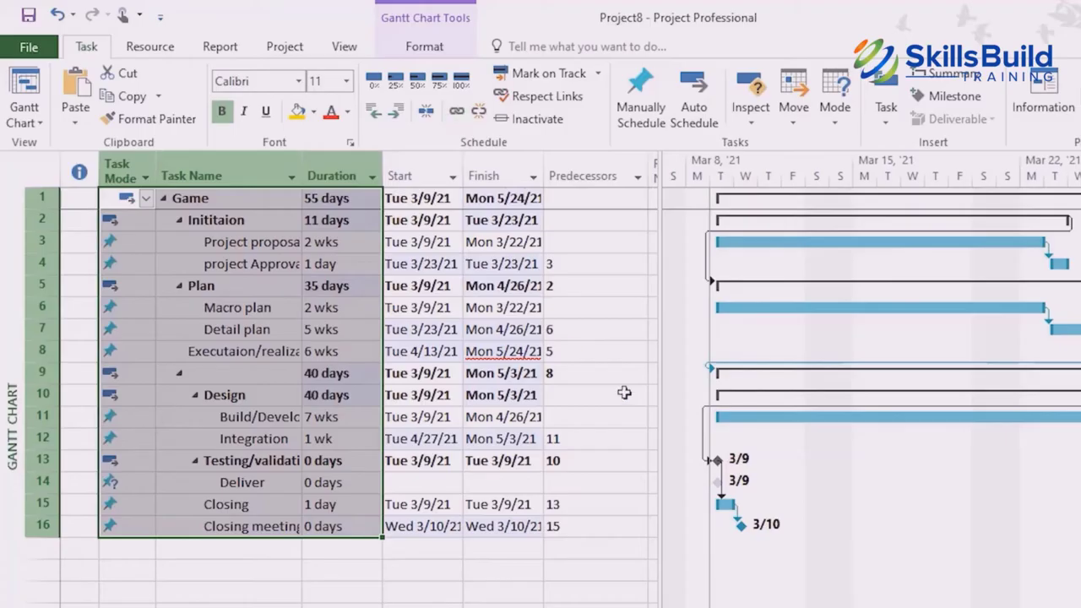
pyautogui.click(619, 390)
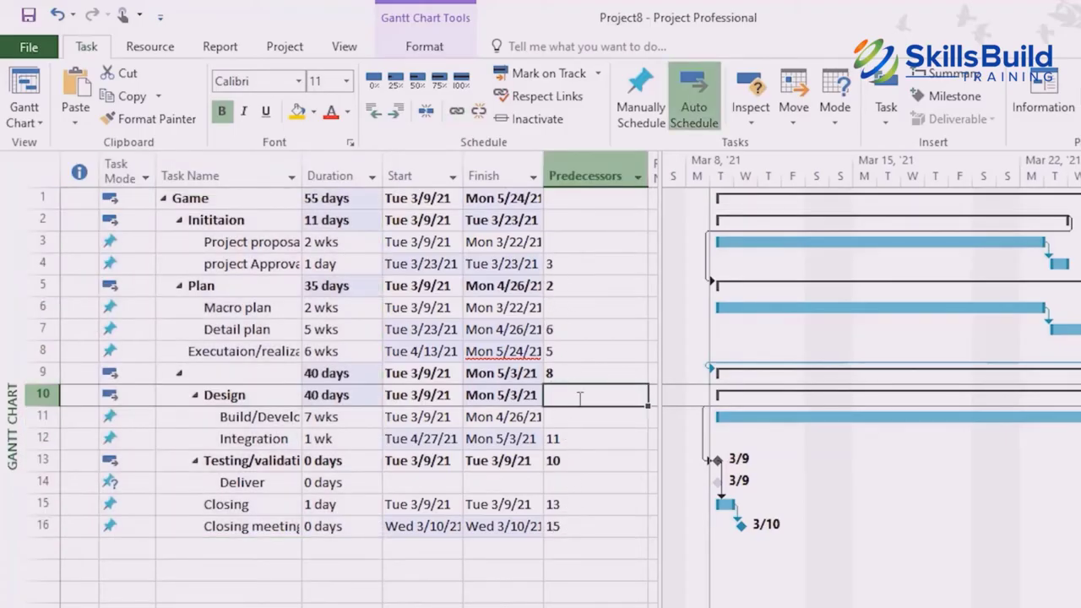
# Set the task mode of Executaion/realization to Auto Scheduled.
pyautogui.click(111, 352)
pyautogui.click(146, 351)
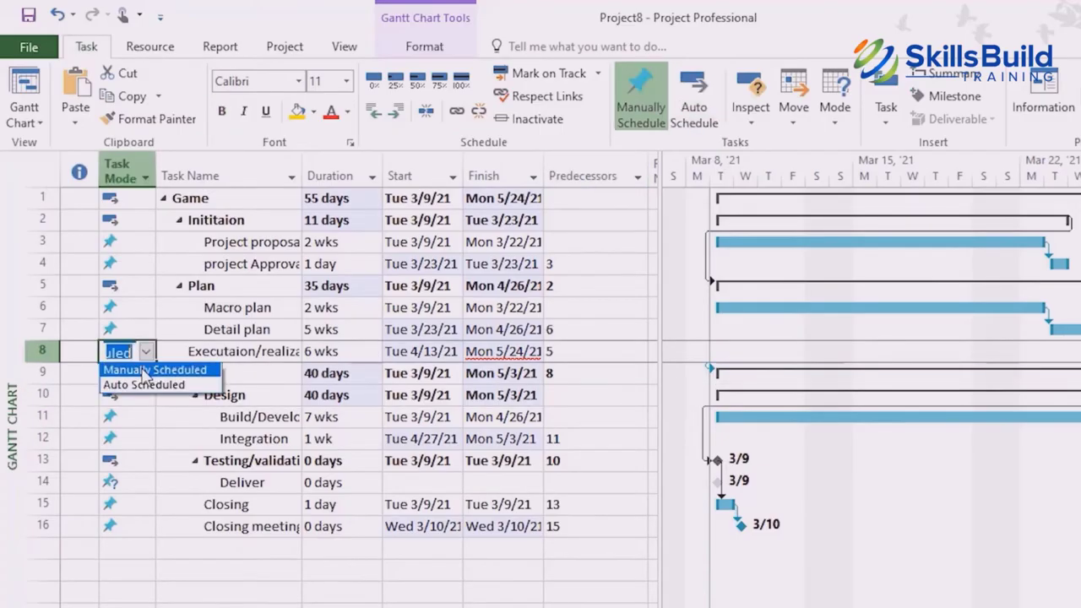
pyautogui.click(142, 384)
pyautogui.click(556, 346)
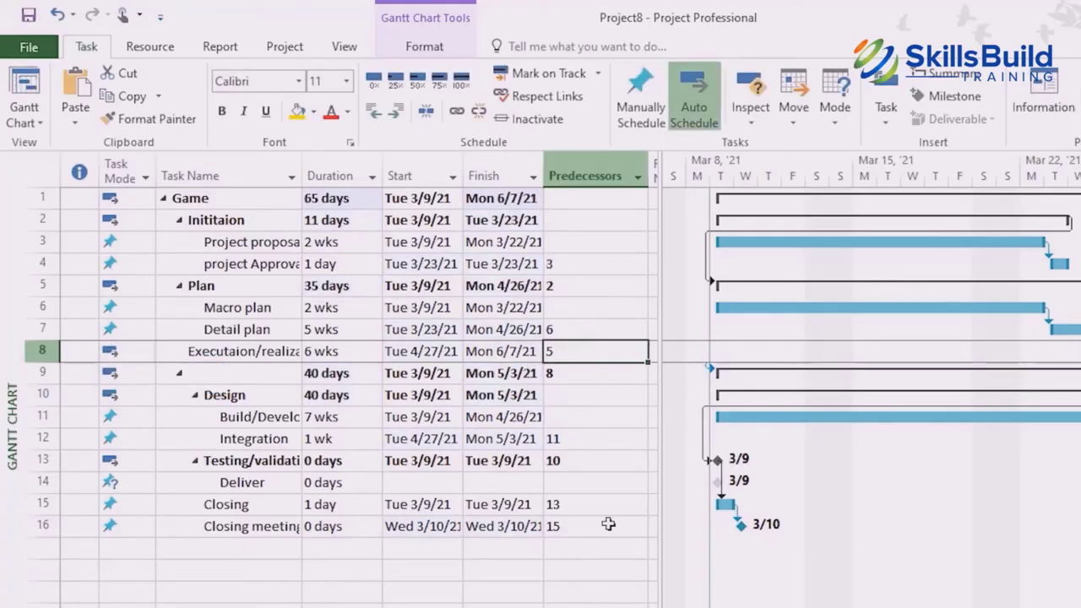
pyautogui.click(89, 352)
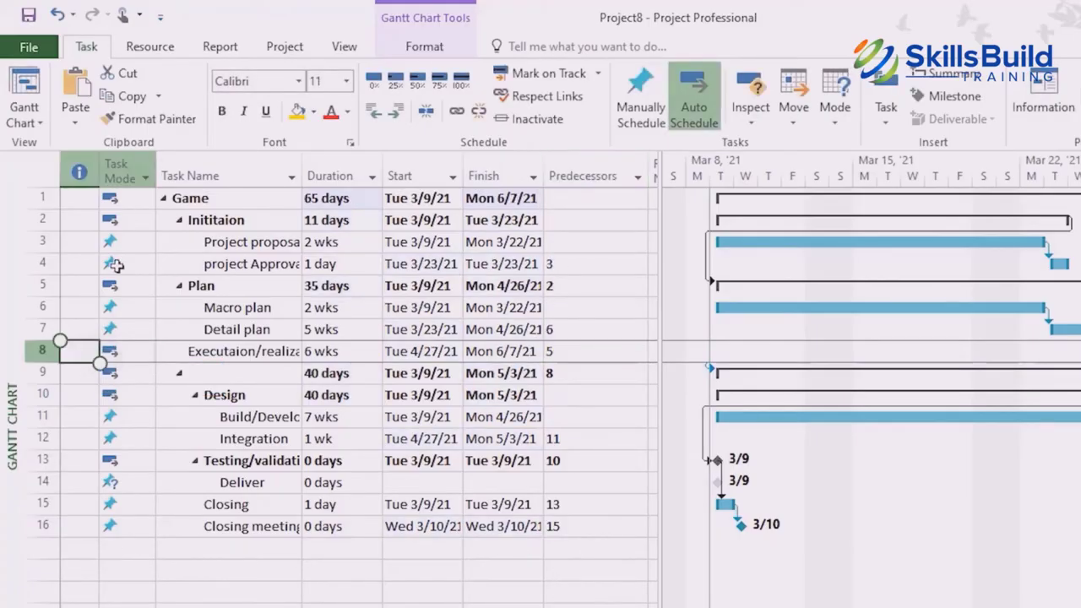
# Change the Build/Development task's mode to Auto Scheduled.
pyautogui.click(110, 416)
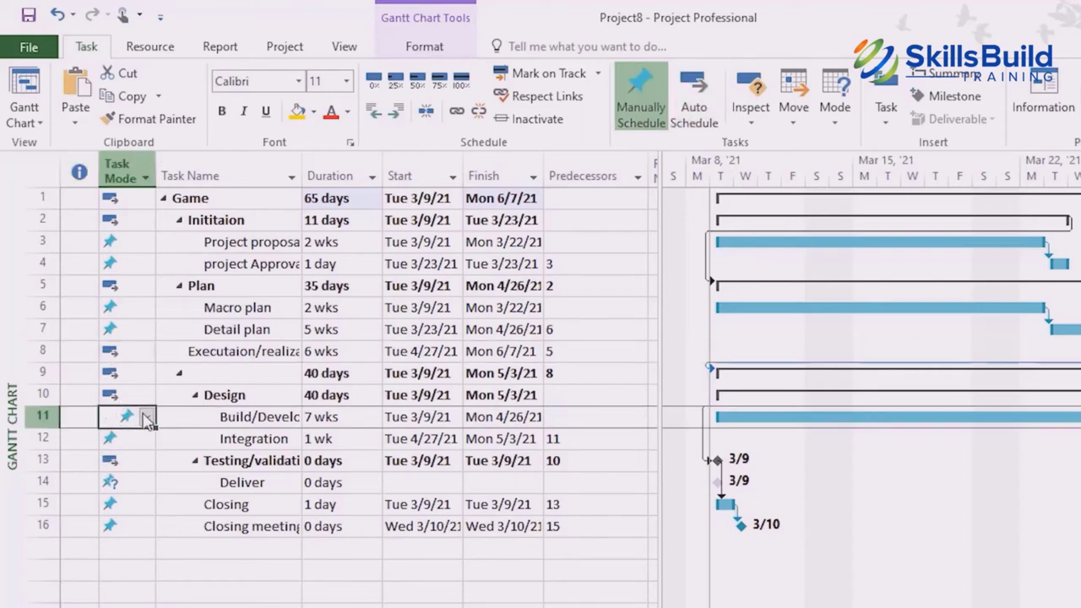
pyautogui.click(147, 417)
pyautogui.click(145, 451)
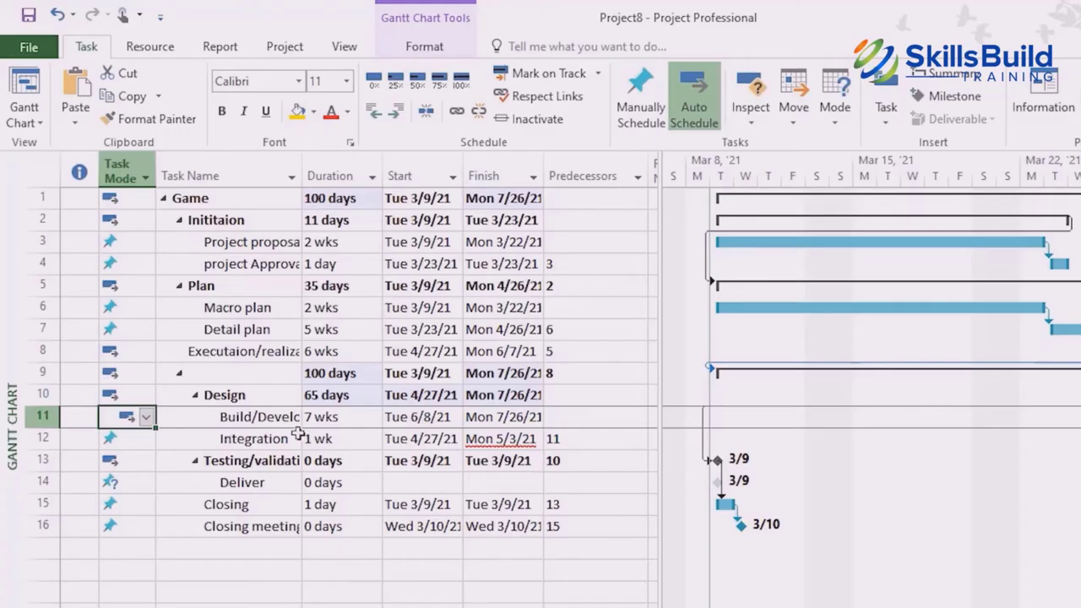
pyautogui.click(75, 435)
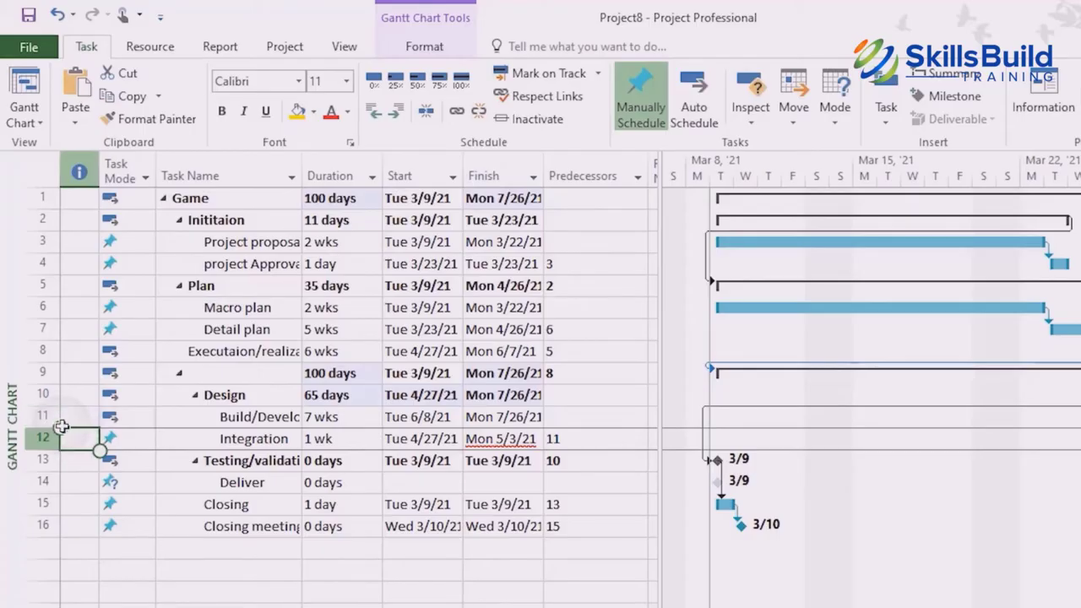
# Try to switch the Project proposal task to Auto Scheduled.
pyautogui.click(52, 242)
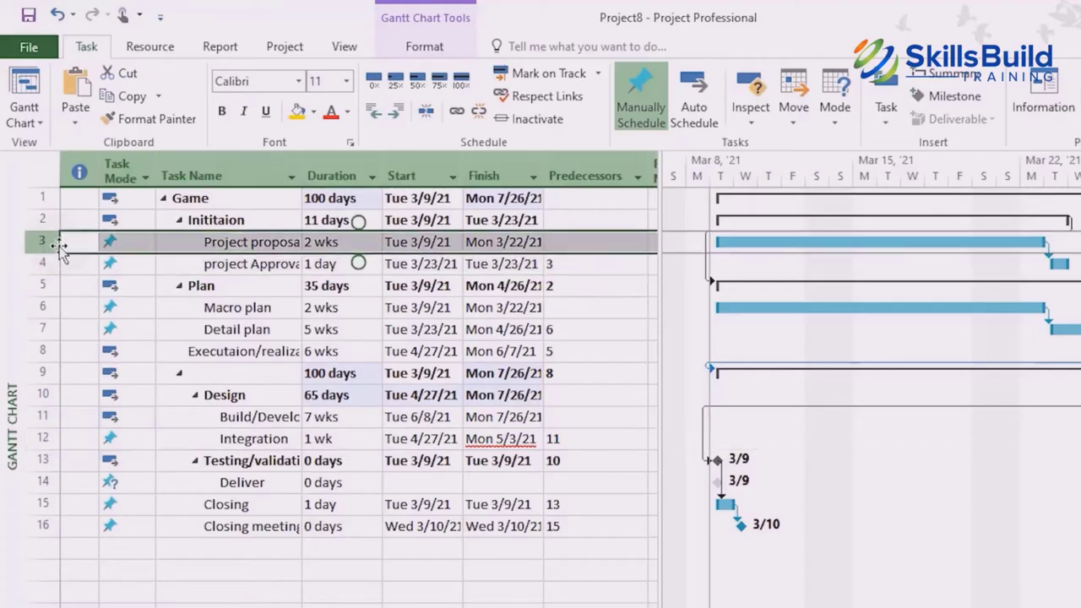
pyautogui.click(105, 244)
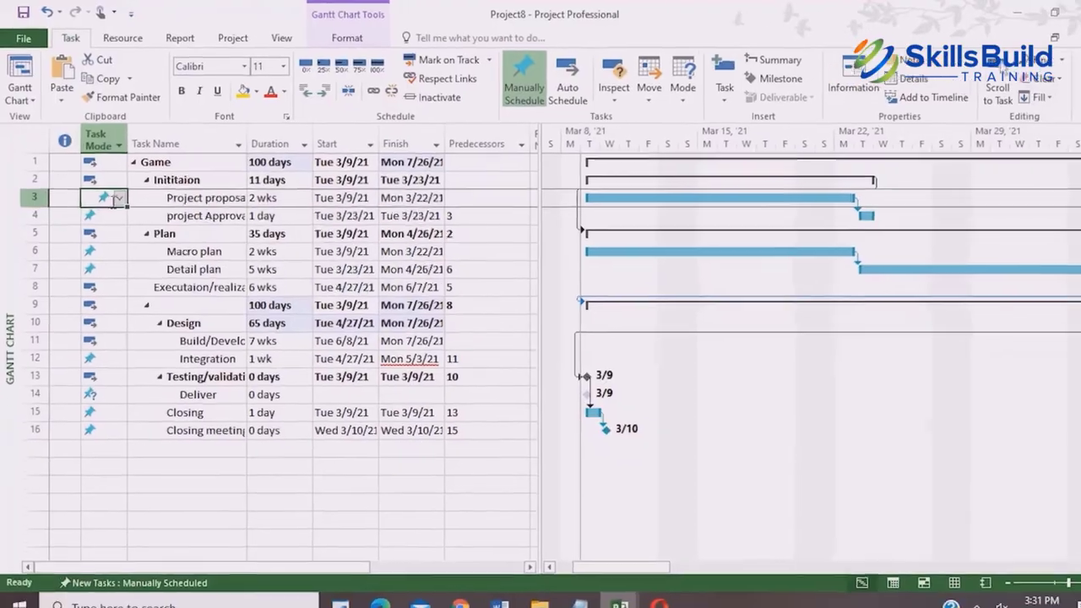
pyautogui.click(145, 248)
pyautogui.click(115, 194)
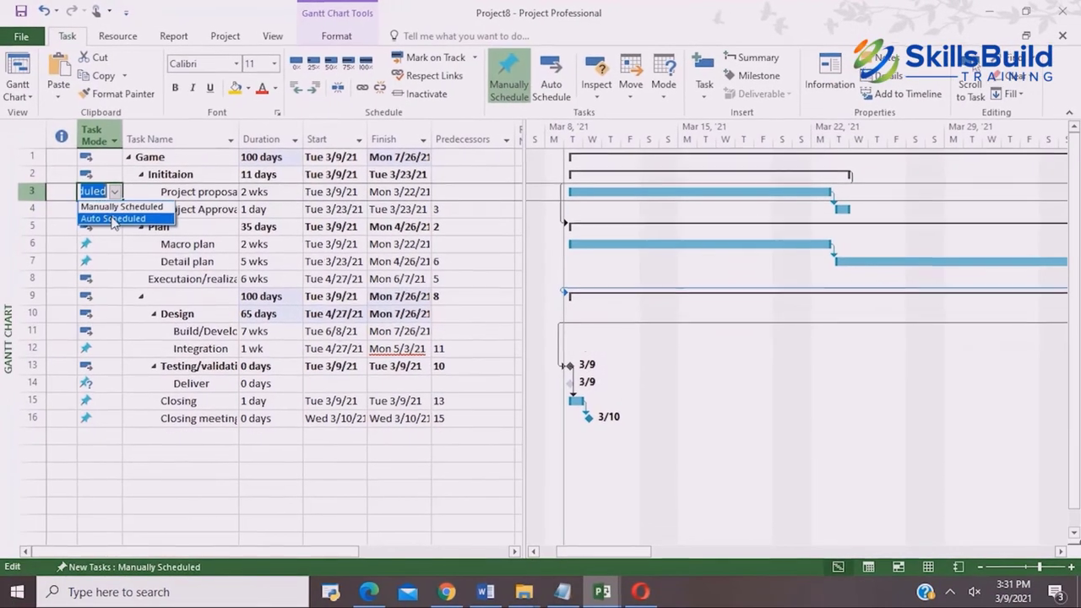
pyautogui.click(95, 218)
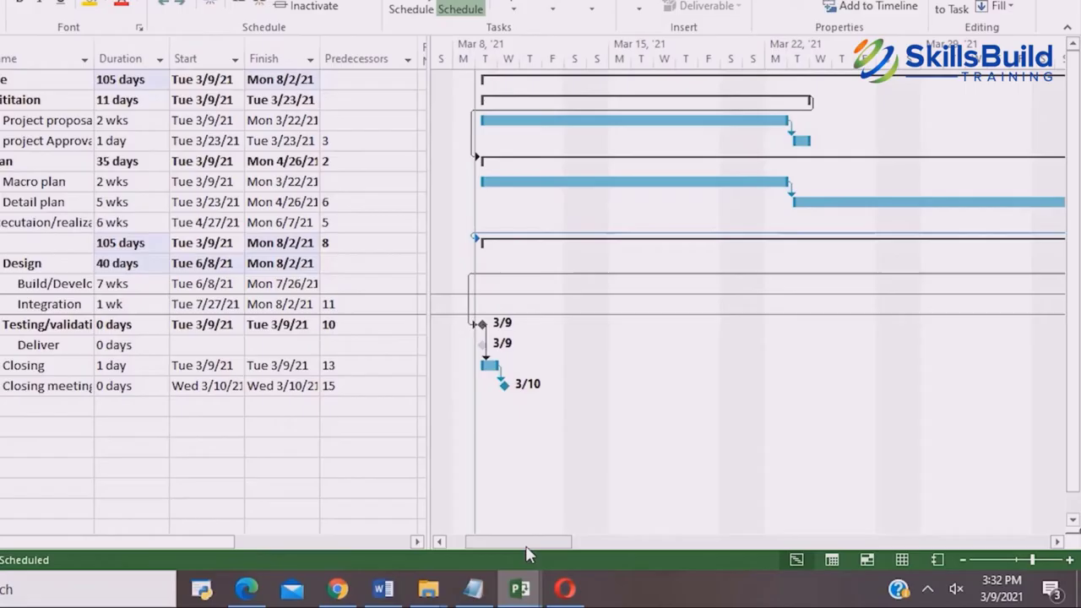
# Narrow the task table beside the Gantt chart and zoom the timeline to show the entire project.
pyautogui.moveTo(525, 545); pyautogui.dragTo(454, 516)
pyautogui.moveTo(427, 381); pyautogui.dragTo(256, 381)
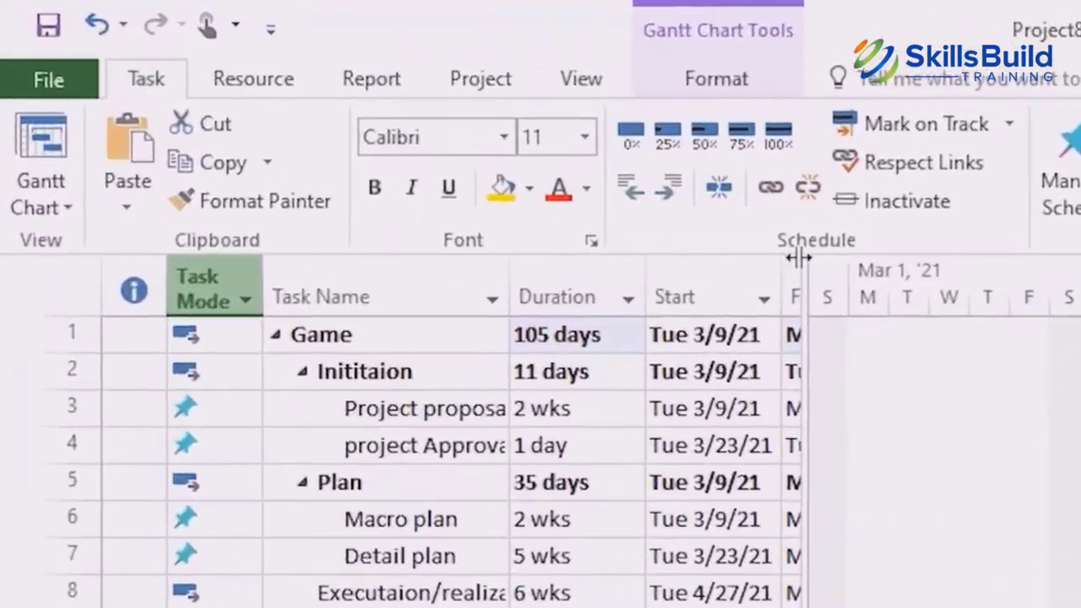
pyautogui.click(585, 86)
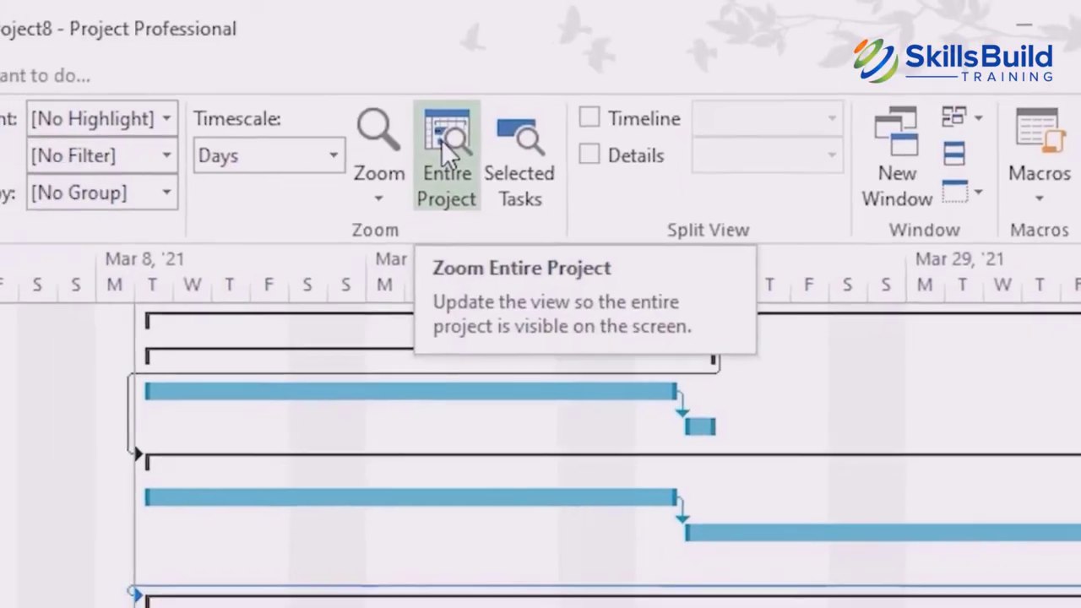
pyautogui.click(420, 147)
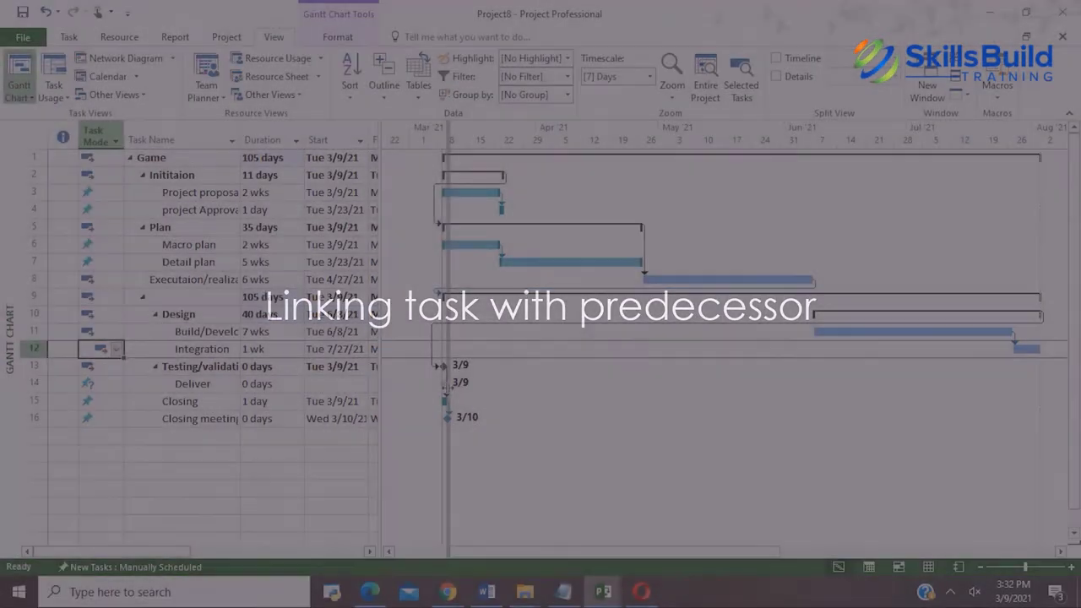
# Widen the task table to show the Predecessors column and examine how each task refers to its predecessor.
pyautogui.moveTo(379, 385); pyautogui.dragTo(616, 385)
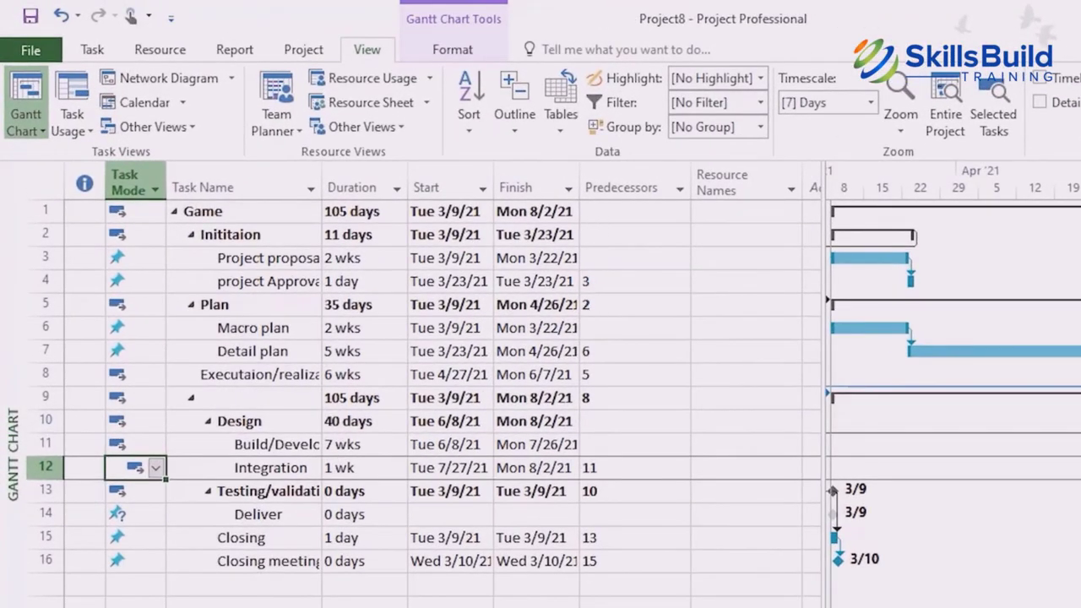
pyautogui.click(471, 551)
pyautogui.click(537, 599)
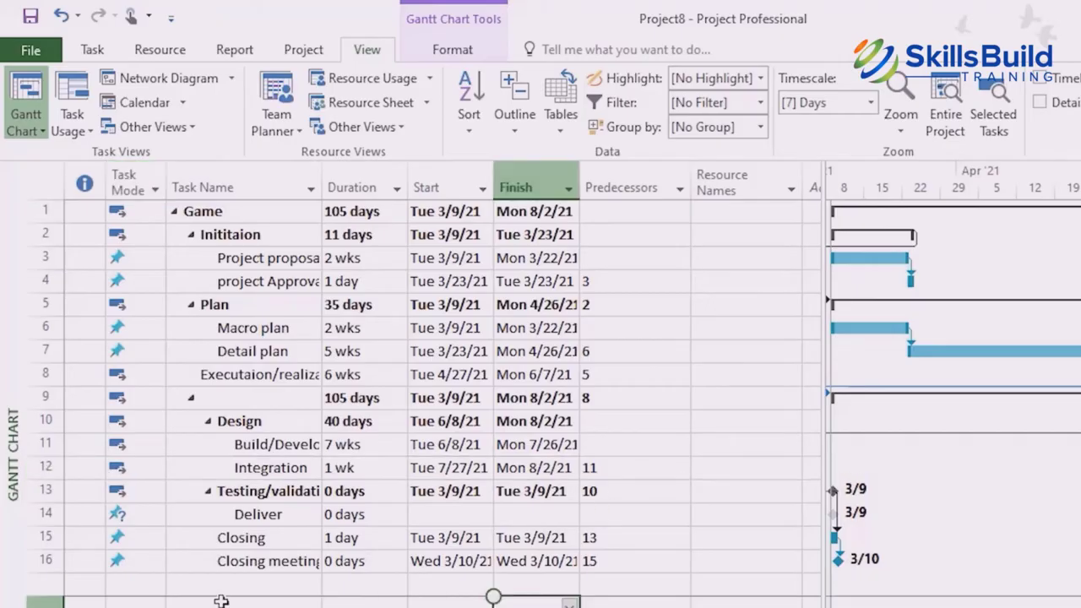
pyautogui.click(296, 561)
pyautogui.press('Return')
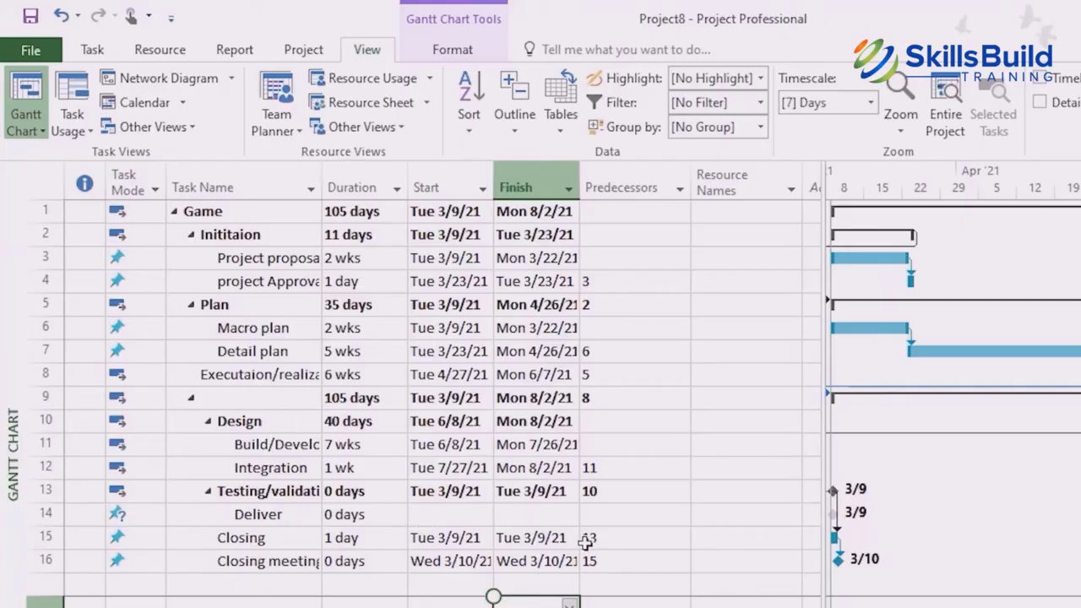
pyautogui.click(99, 508)
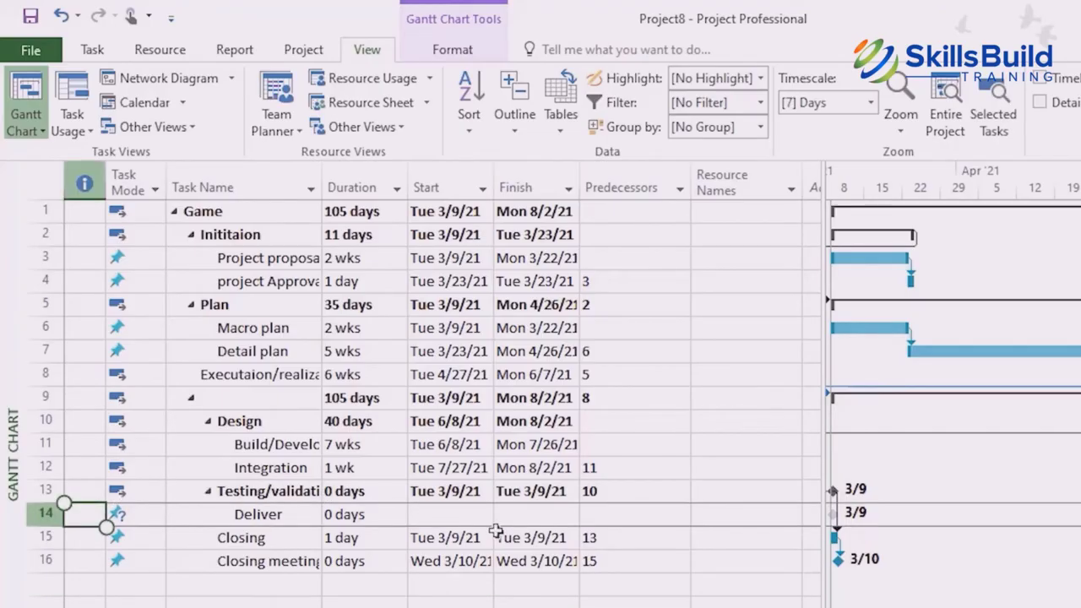
pyautogui.click(777, 530)
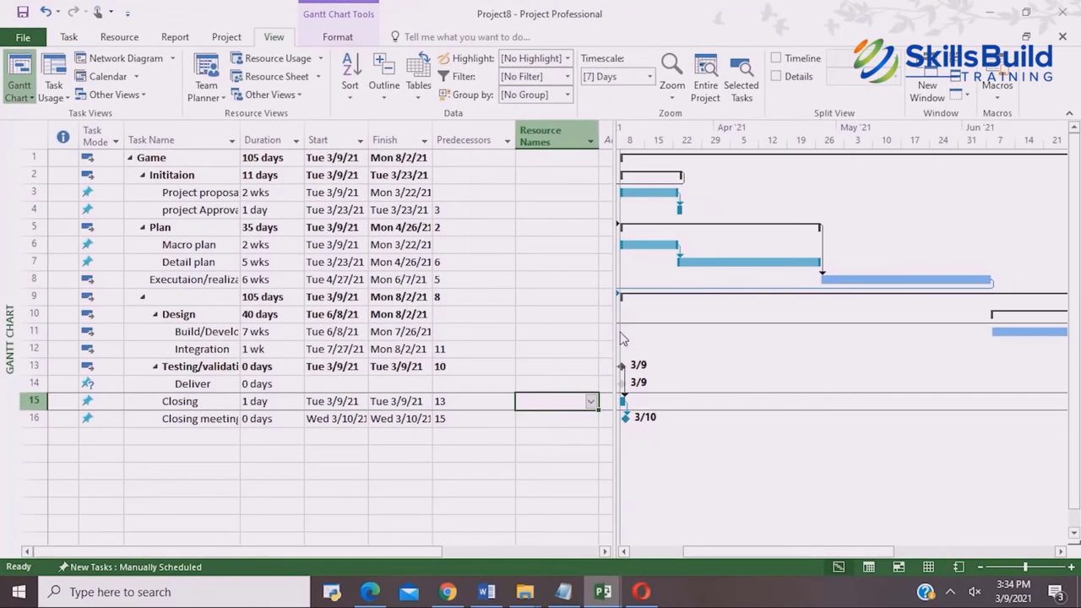
# Move the whole project, including its deadlines, to a new start date of 8/9/2021.
pyautogui.moveTo(614, 327); pyautogui.dragTo(559, 327)
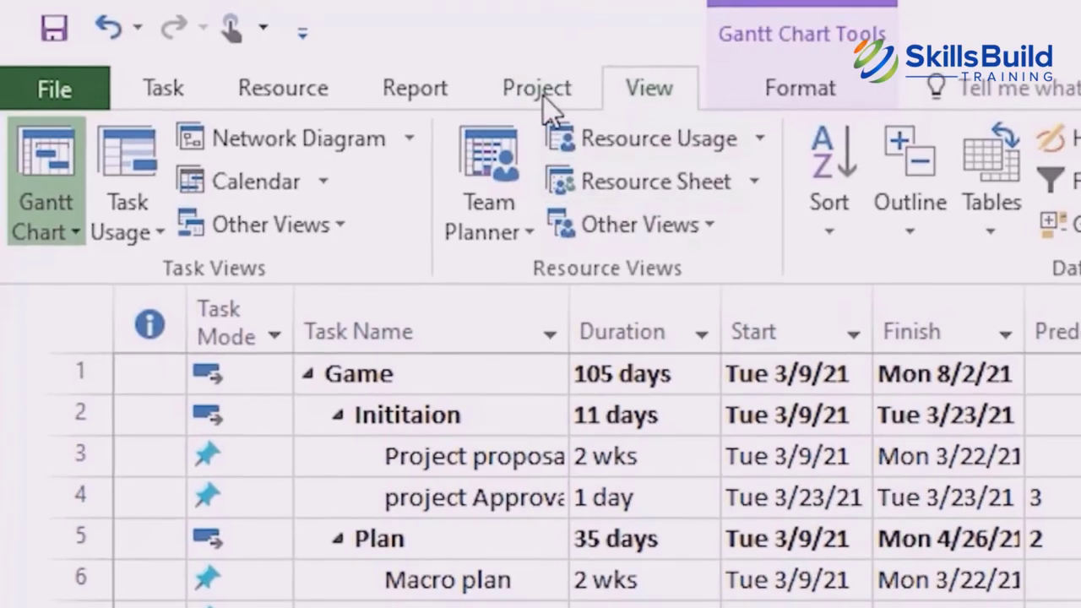
pyautogui.click(548, 89)
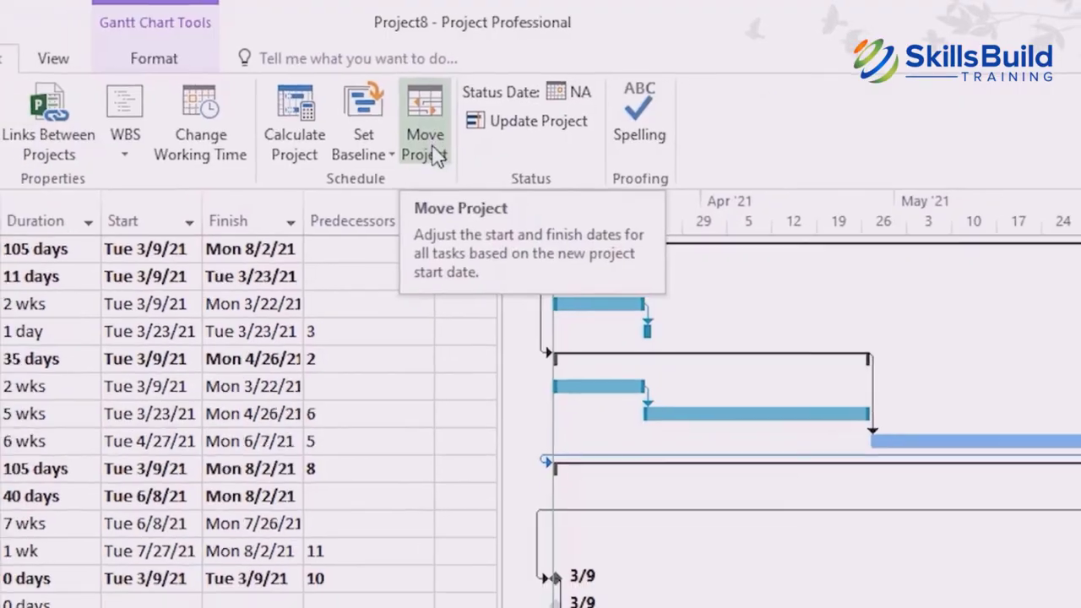
pyautogui.click(427, 162)
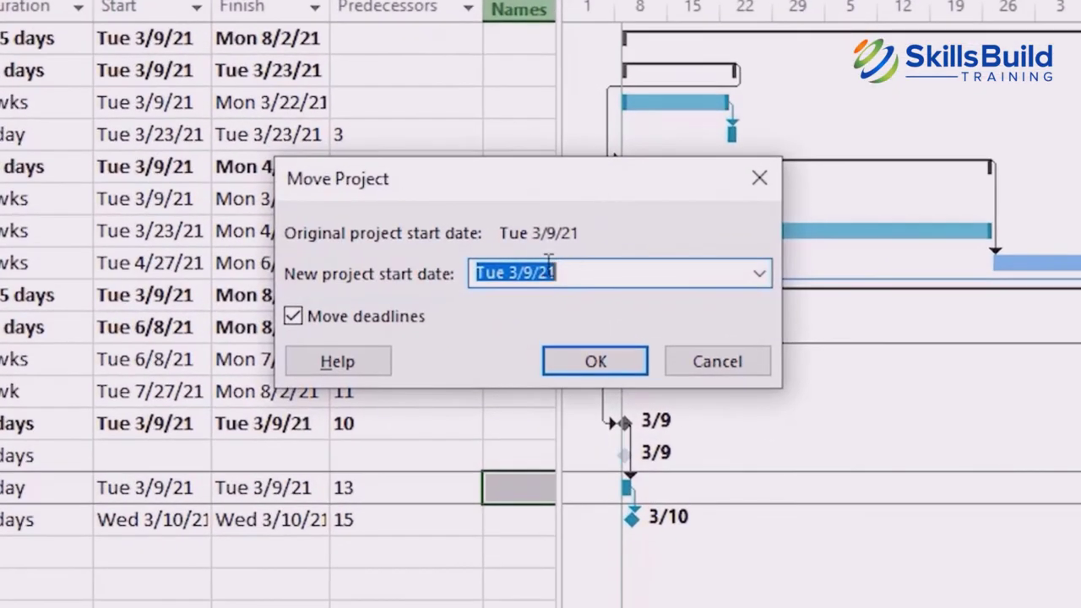
pyautogui.click(541, 270)
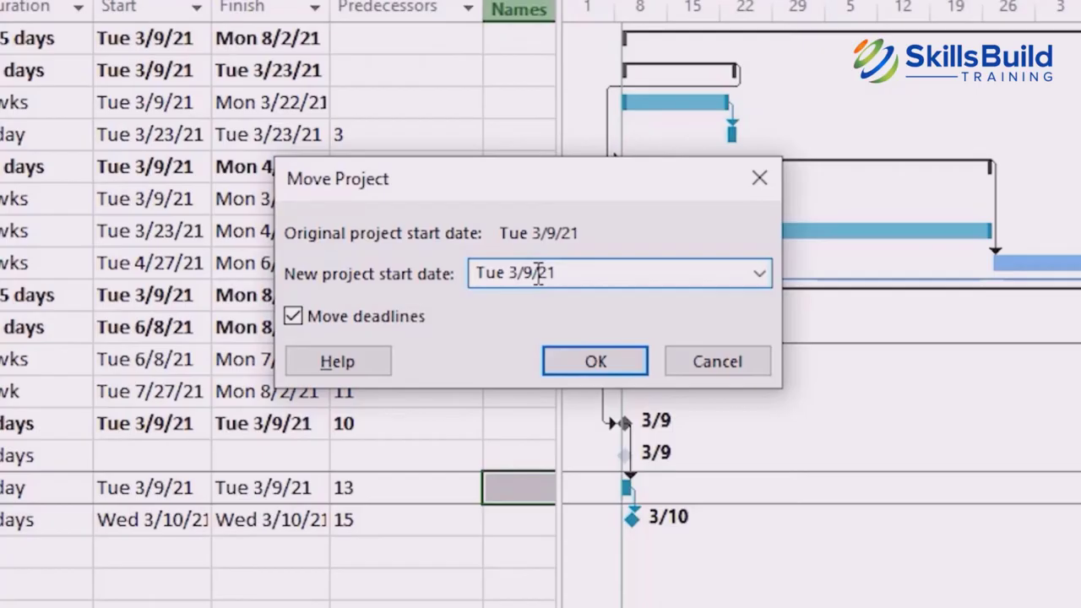
pyautogui.press('BackSpace')
pyautogui.write('10')
pyautogui.click(518, 273)
pyautogui.press('BackSpace')
pyautogui.write('8')
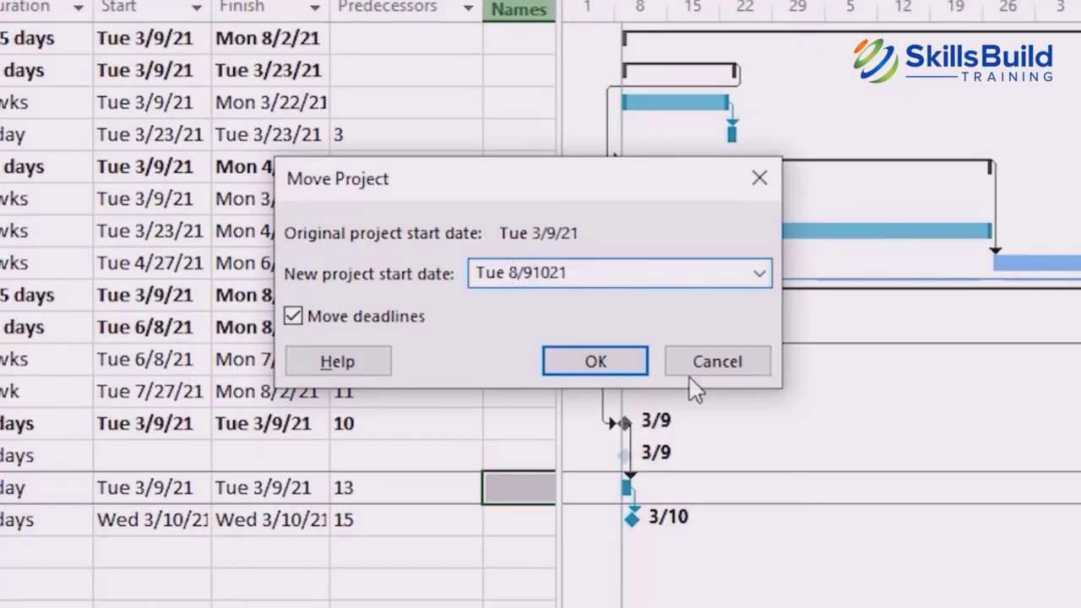
pyautogui.click(538, 272)
pyautogui.press('BackSpace')
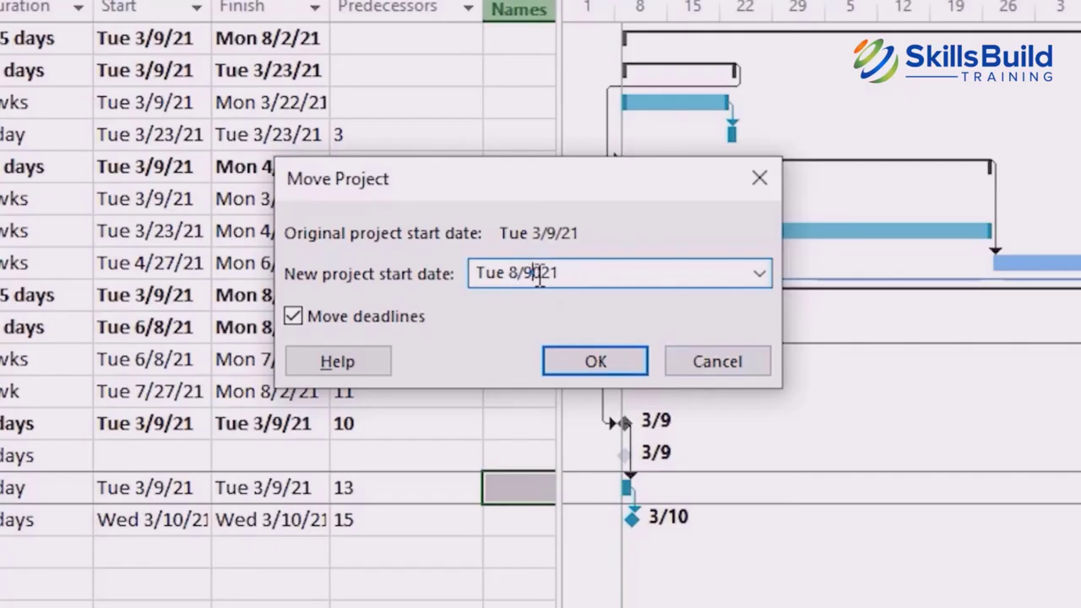
pyautogui.write('/20')
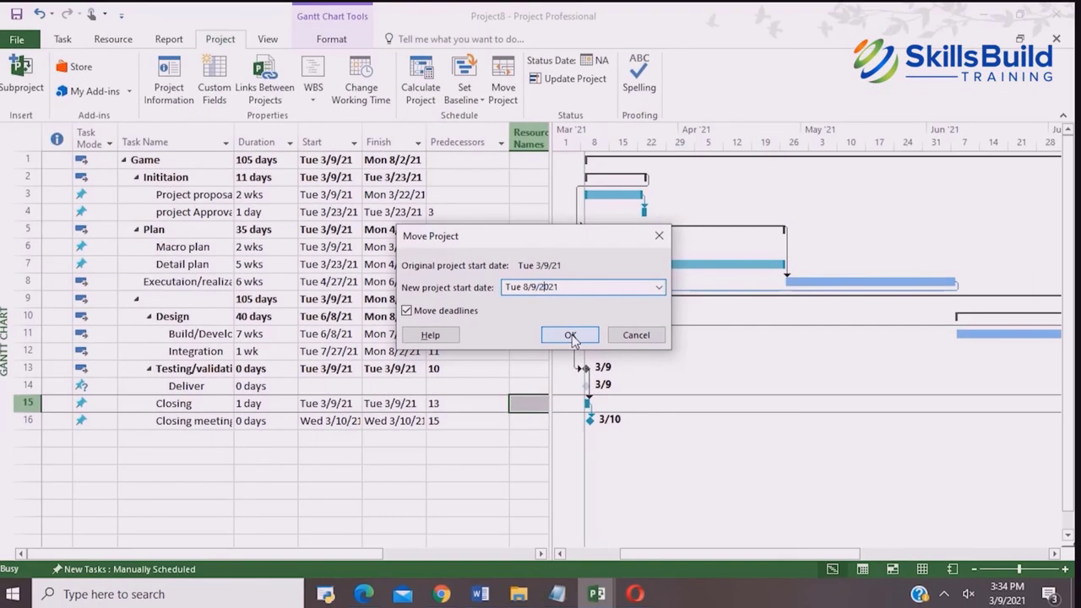
pyautogui.click(570, 335)
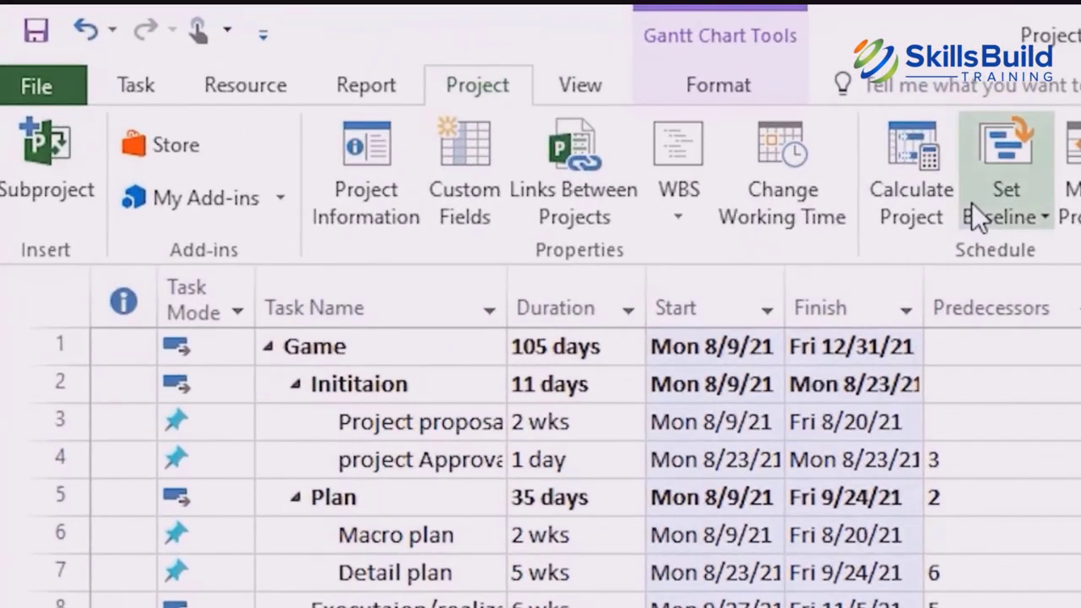
# Check the project information settings and examine the Resource Names column of the task table.
pyautogui.click(353, 165)
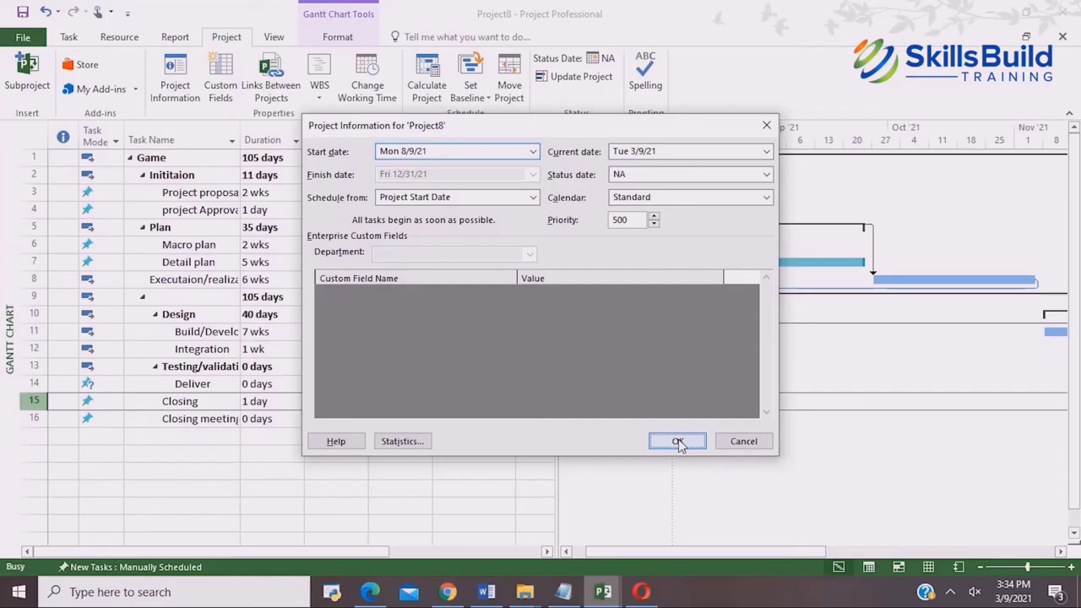
pyautogui.click(755, 518)
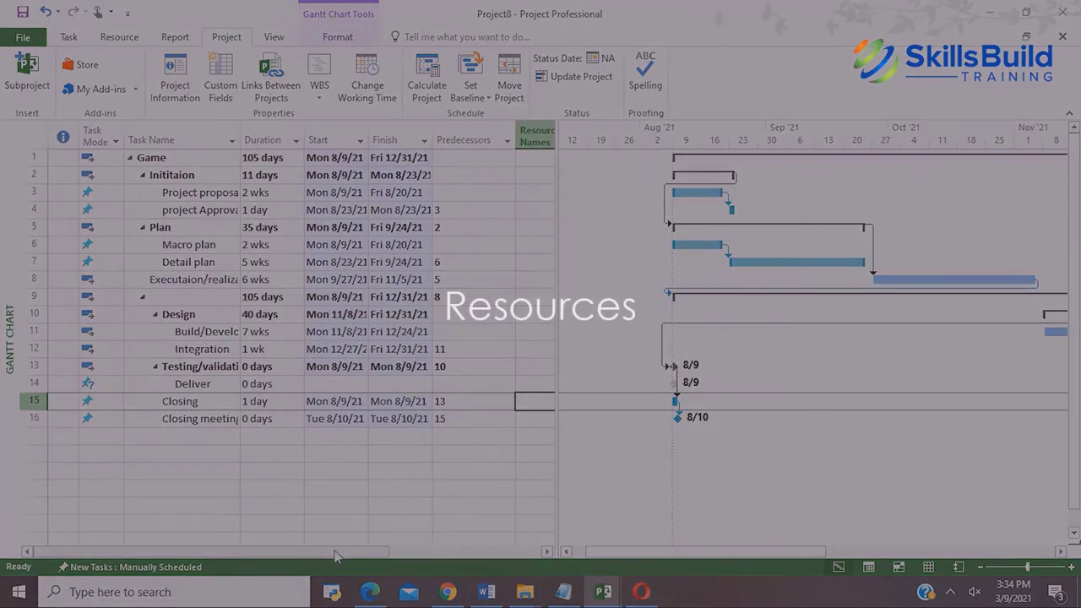
pyautogui.moveTo(335, 555); pyautogui.dragTo(439, 557)
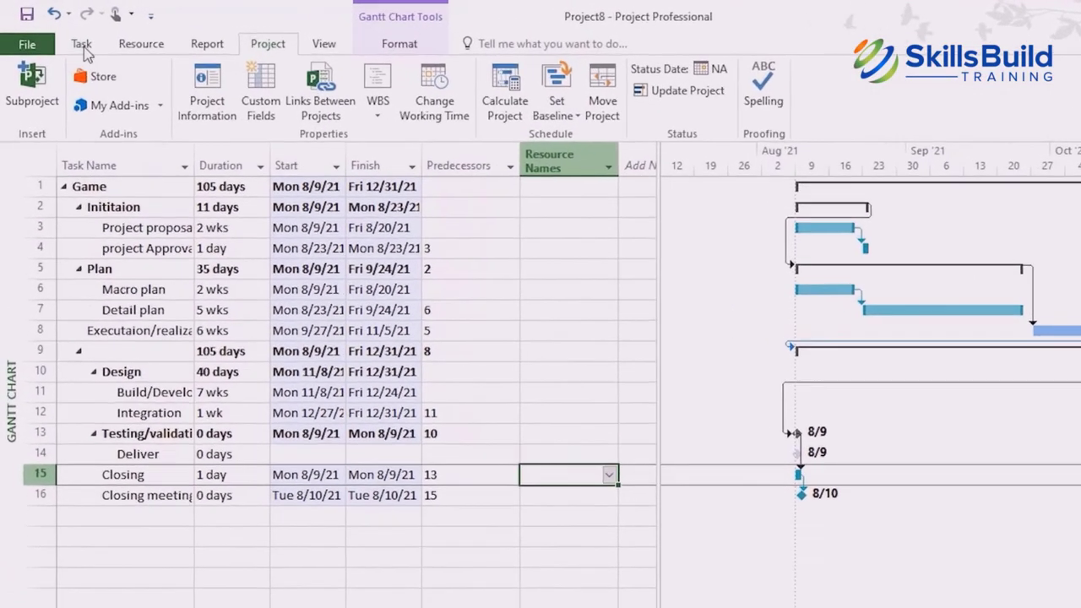
# Switch to the Resource Sheet view and add Project Manager and Stakeholder as the first two resources.
pyautogui.click(68, 36)
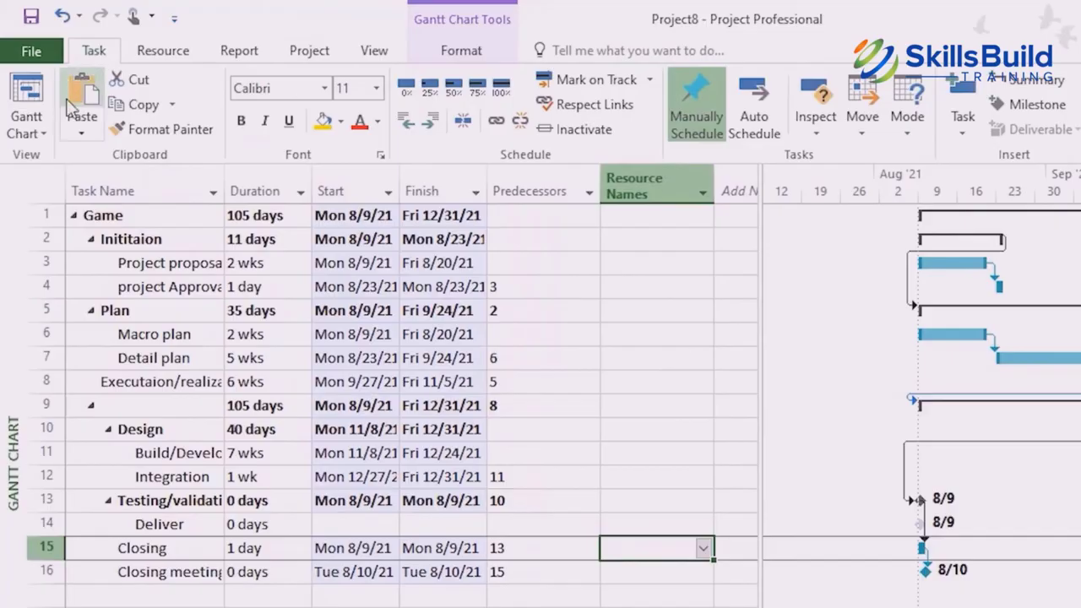
pyautogui.click(44, 136)
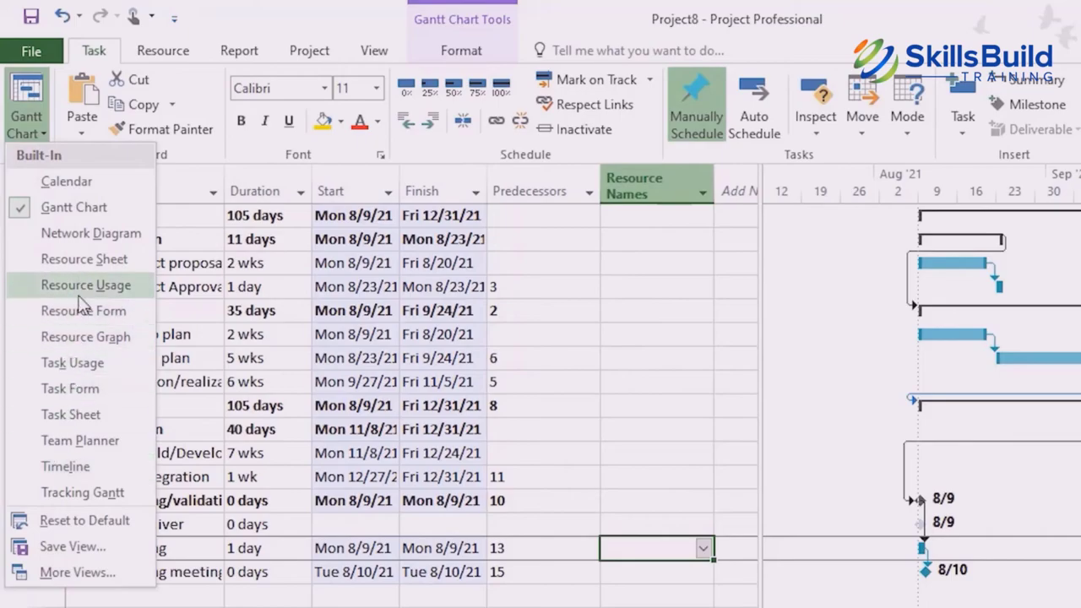
pyautogui.click(75, 267)
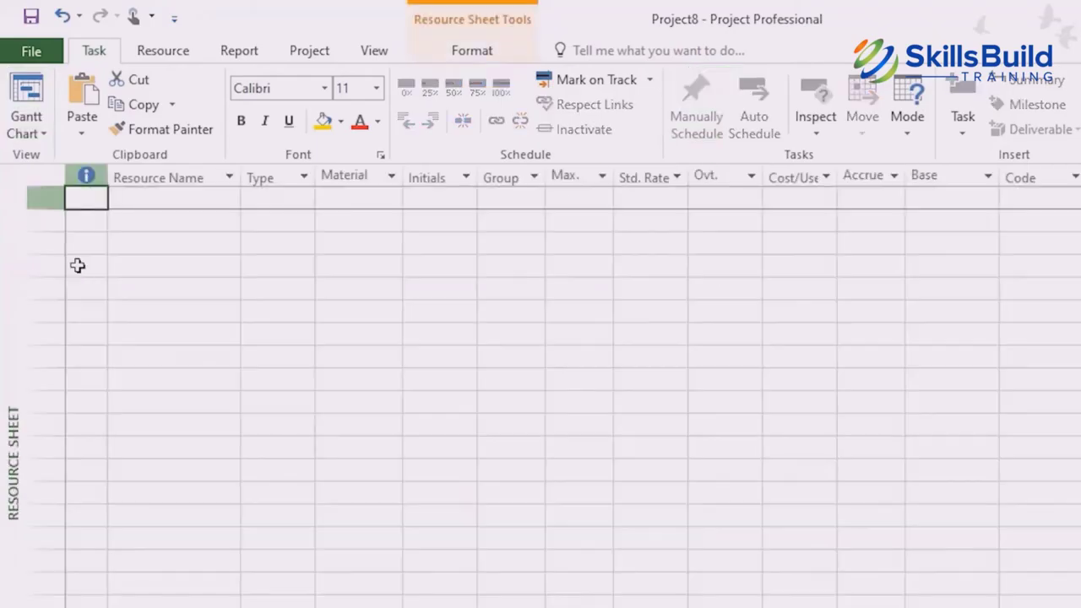
pyautogui.click(172, 199)
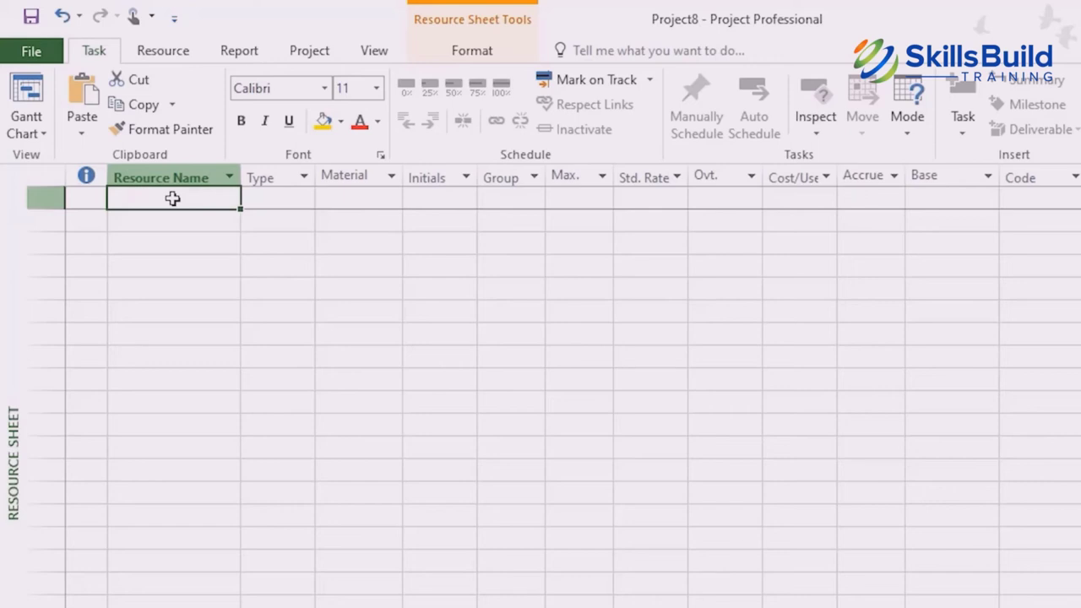
pyautogui.write('Project Manager')
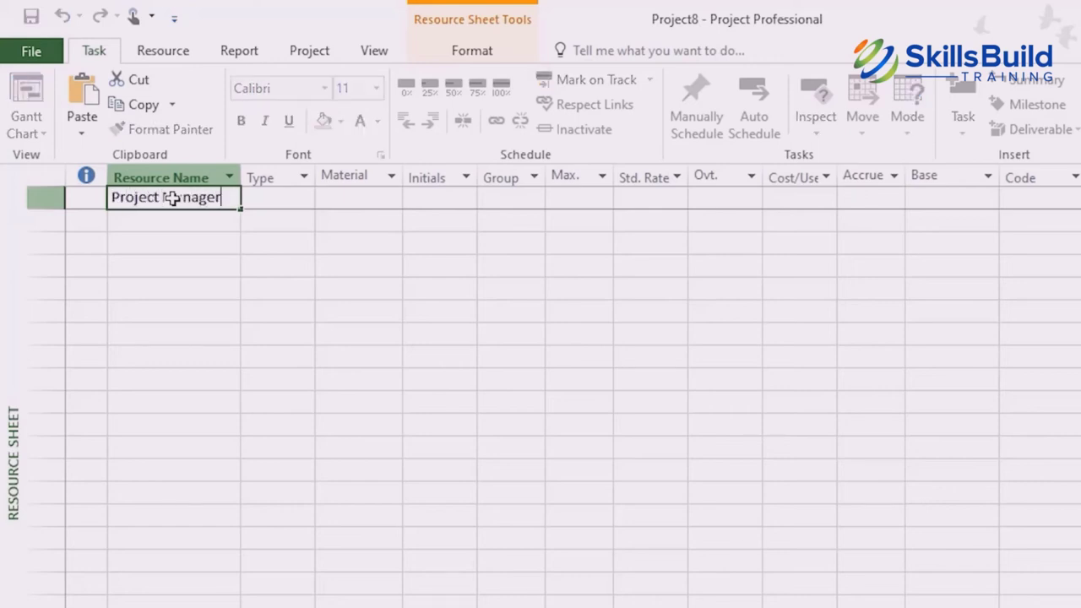
pyautogui.press('Return')
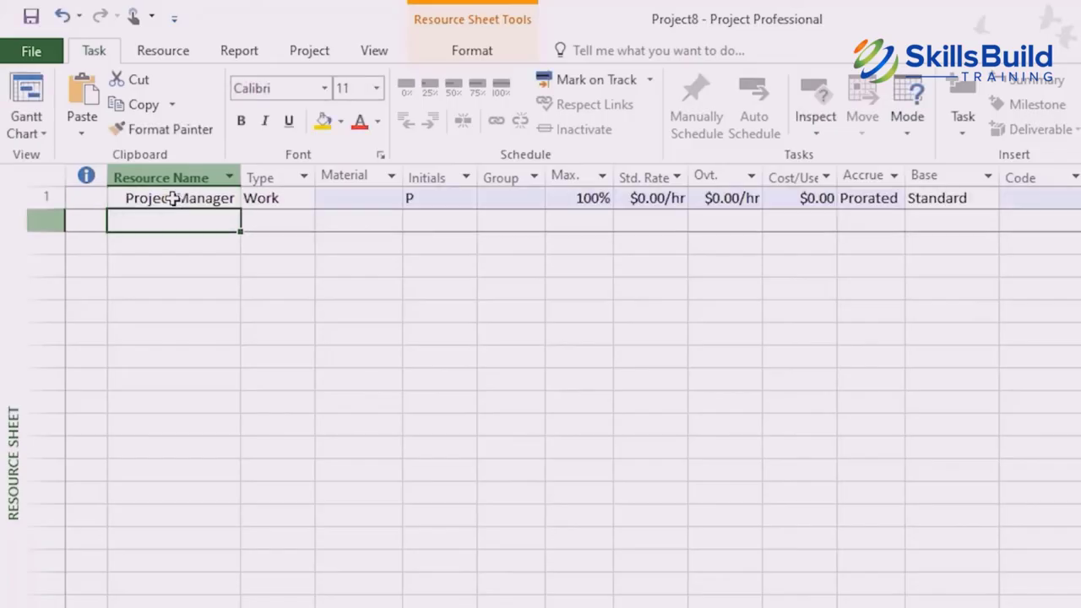
pyautogui.write('Stakeholder')
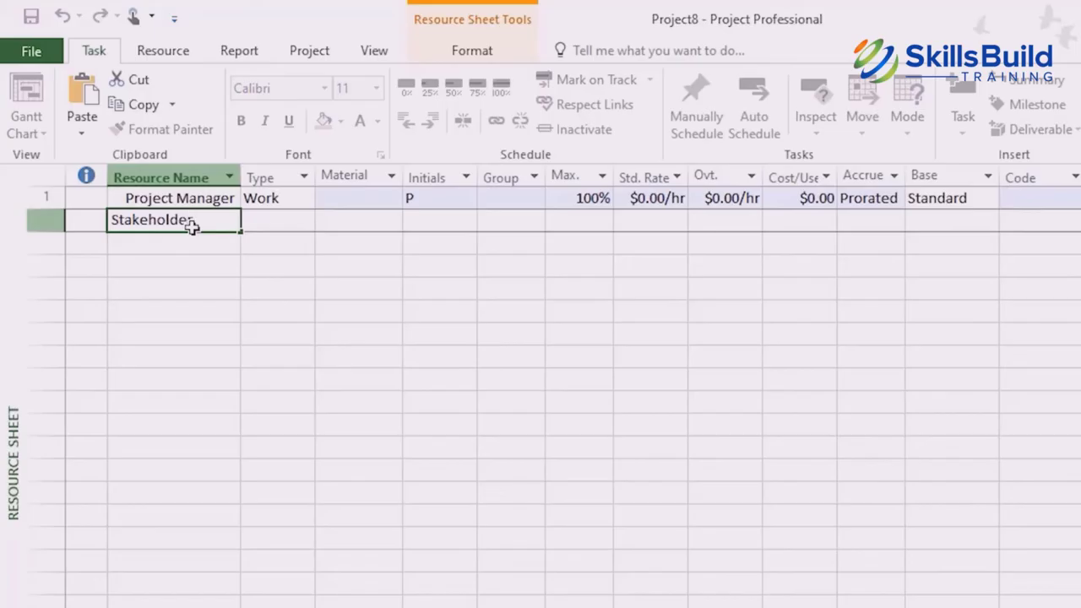
pyautogui.press('Return')
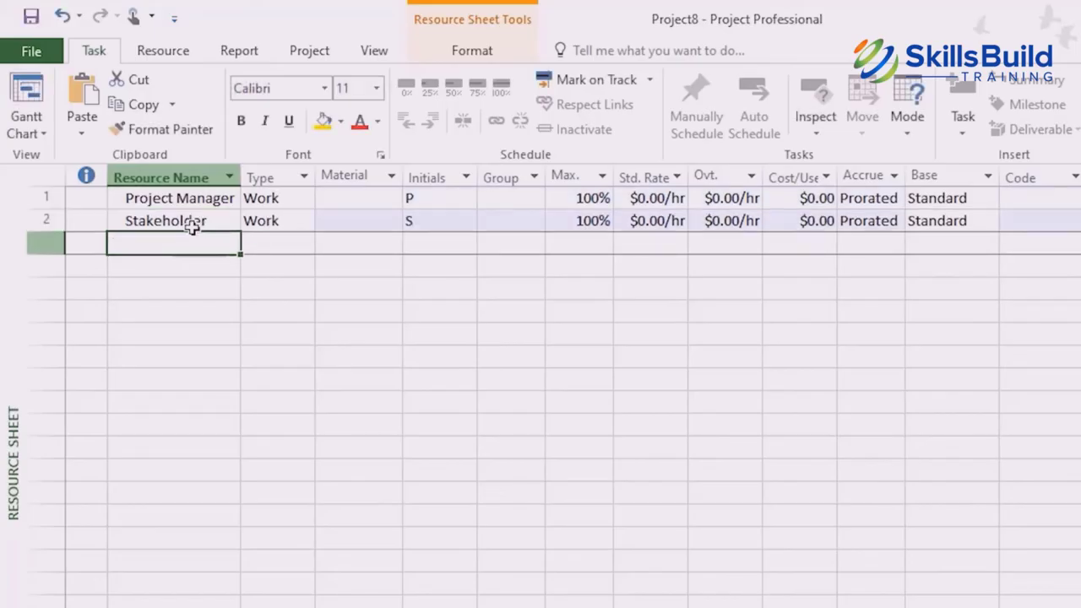
# Add Engineer 1, Engineer 2, Engineer 3 and tester to the resource list below Stakeholder.
pyautogui.write('Engineer 1')
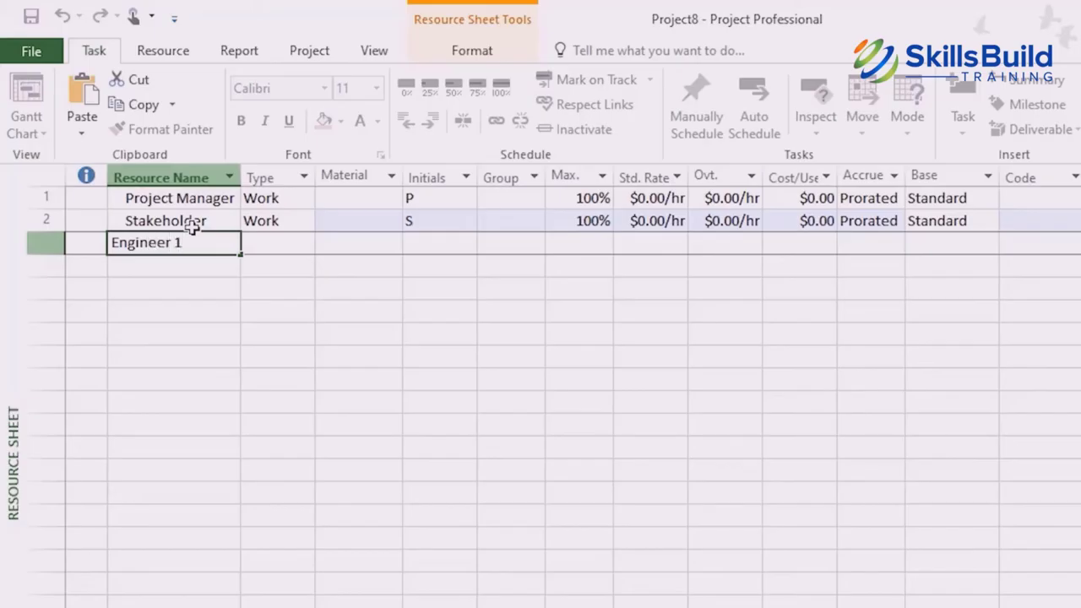
pyautogui.press('Return')
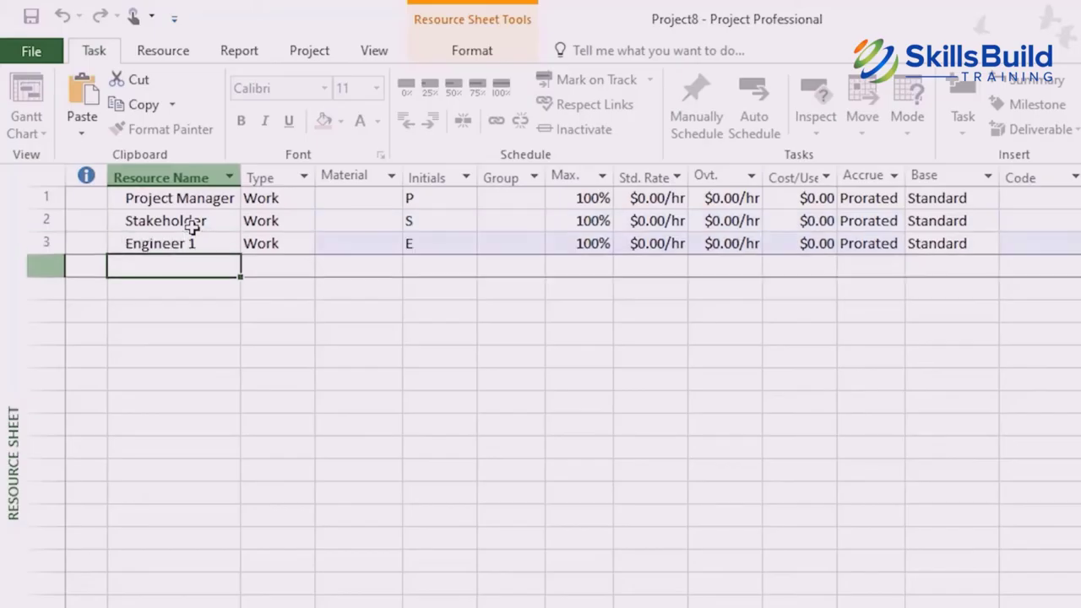
pyautogui.write('Engineer 2')
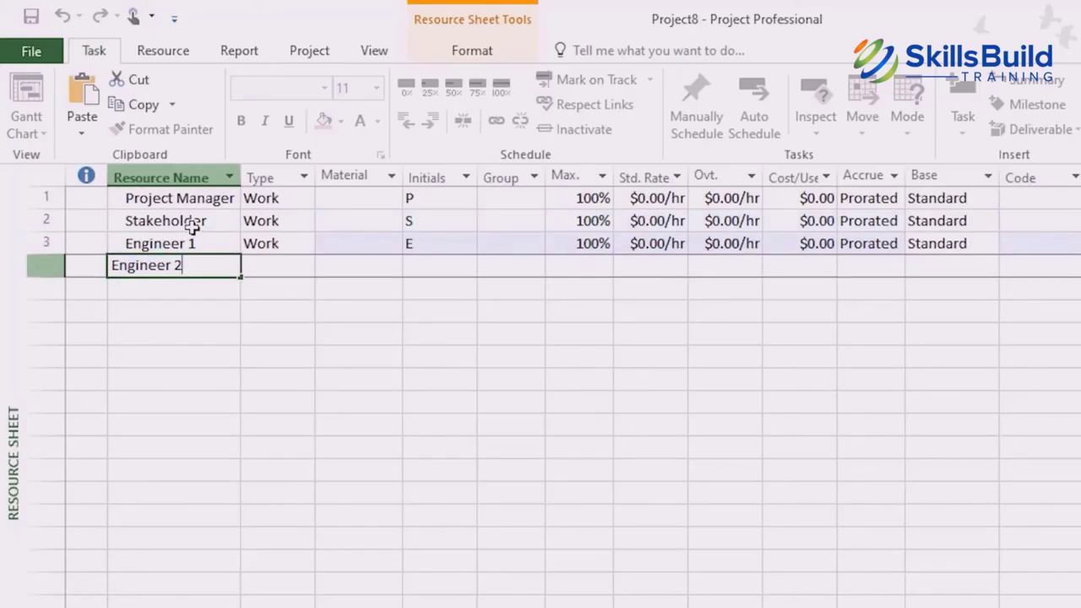
pyautogui.press('Return')
pyautogui.write('Engineer 3')
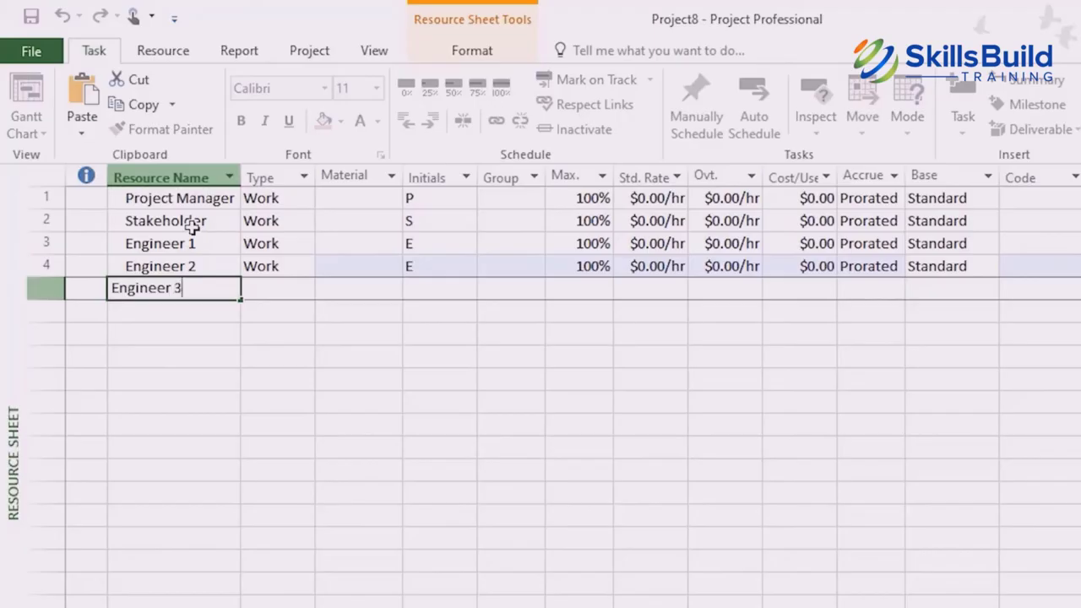
pyautogui.press('Return')
pyautogui.write('te')
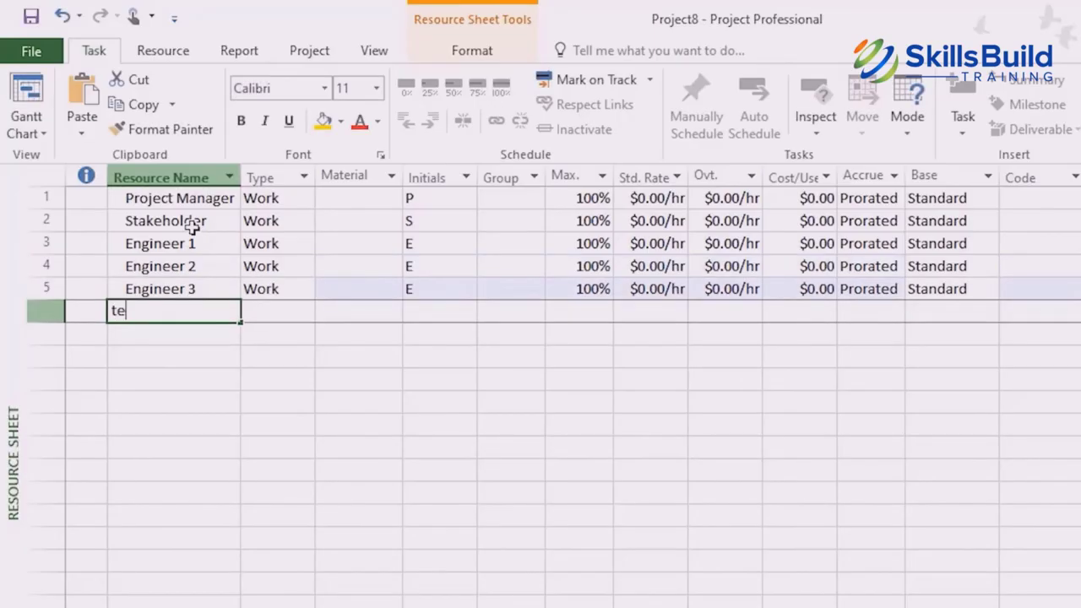
pyautogui.write('ster')
pyautogui.press('Return')
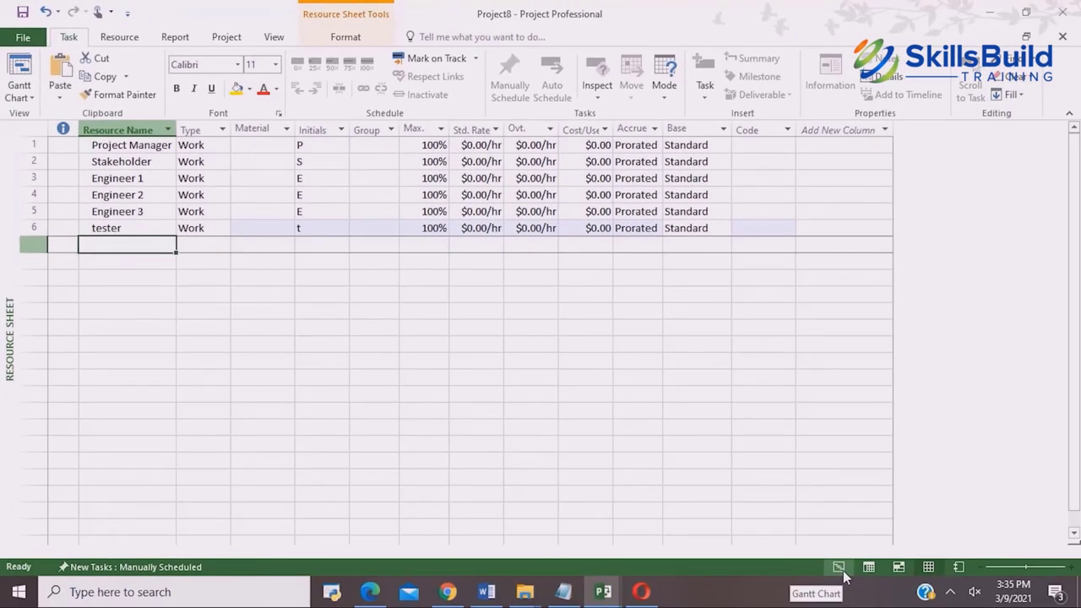
# Return to the Gantt Chart view and bring the Resource Names column into view.
pyautogui.click(840, 568)
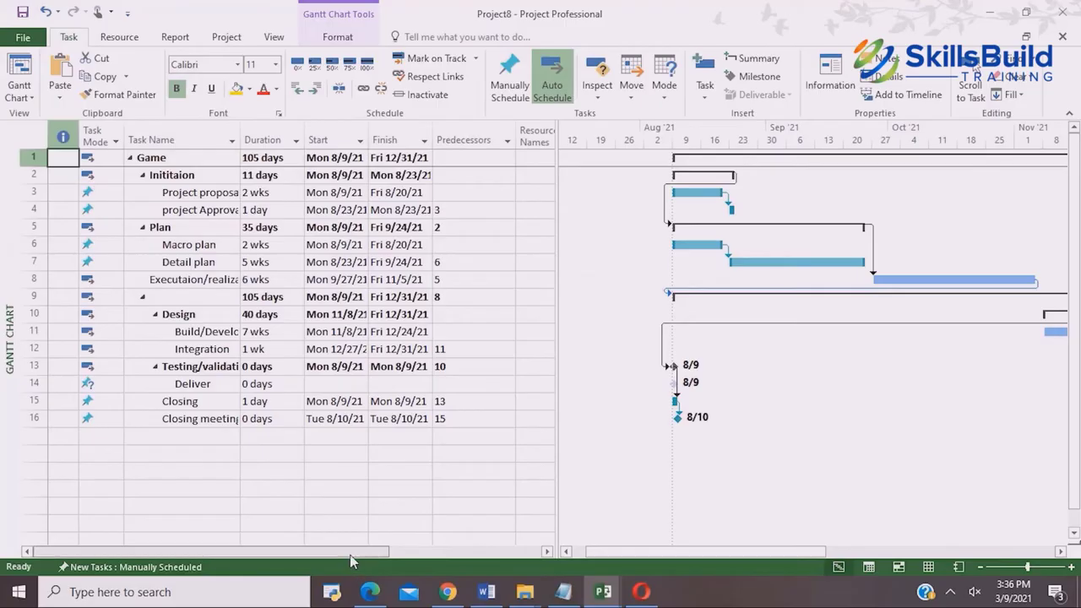
pyautogui.moveTo(349, 555); pyautogui.dragTo(466, 556)
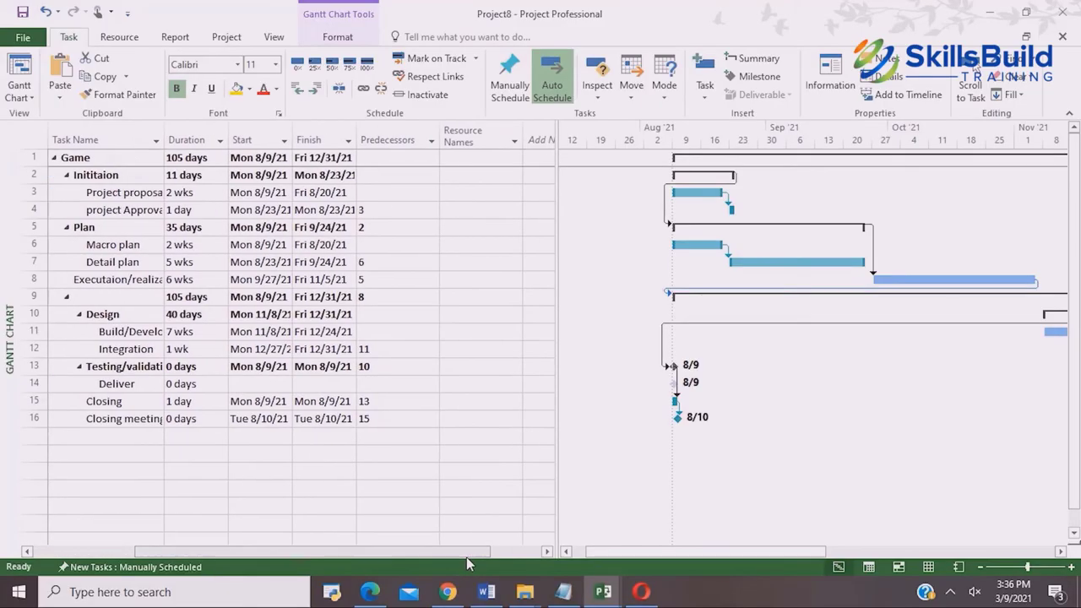
pyautogui.click(481, 175)
pyautogui.click(516, 175)
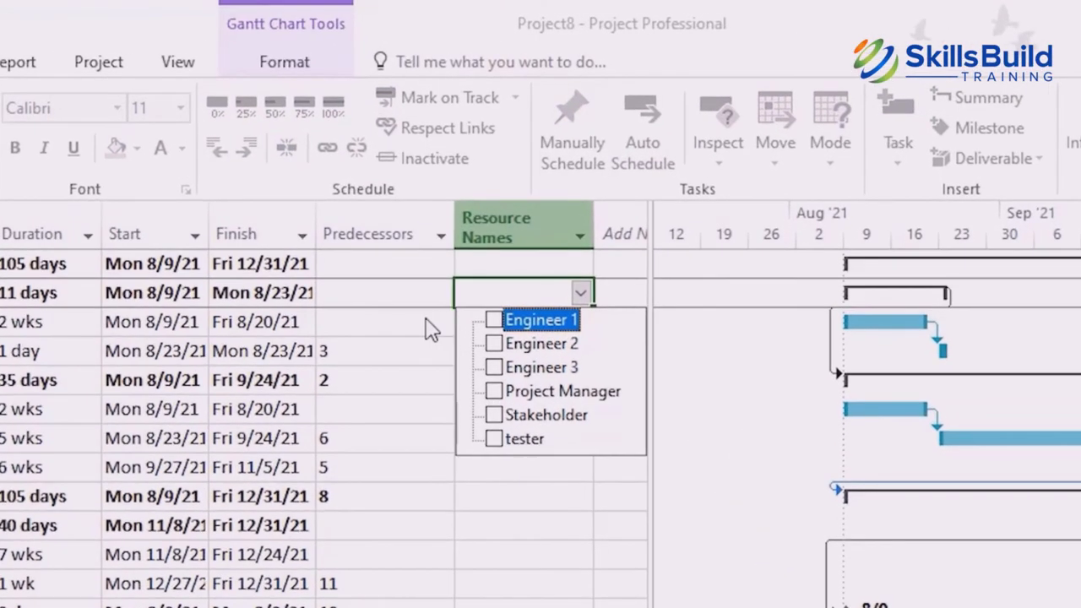
pyautogui.press('Escape')
# Assign Engineer 1, Engineer 2 and Project Manager to the Project proposal task.
pyautogui.click(496, 324)
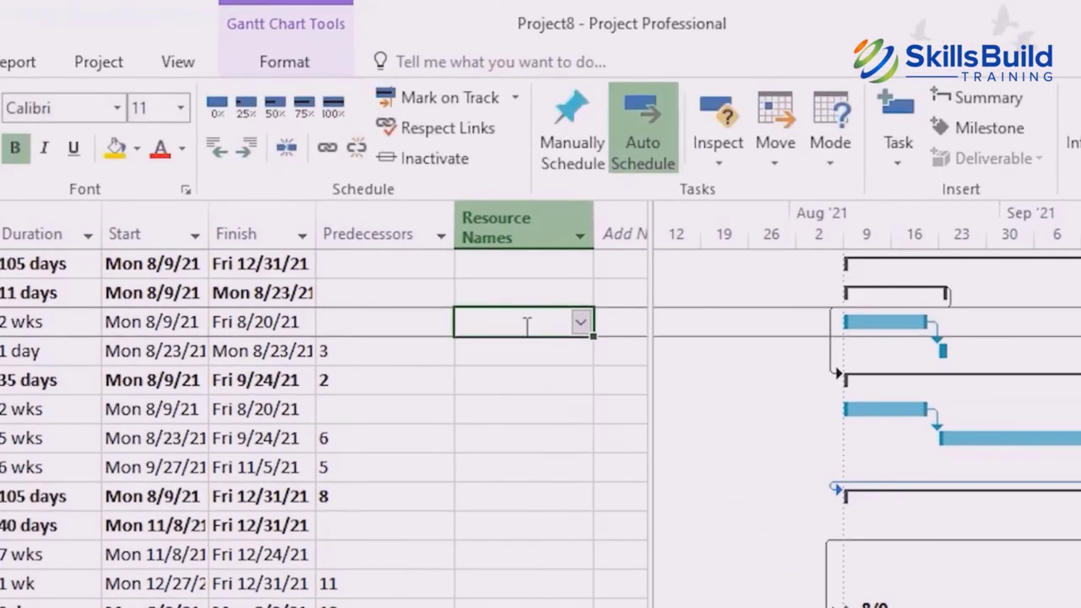
pyautogui.click(581, 326)
pyautogui.click(582, 380)
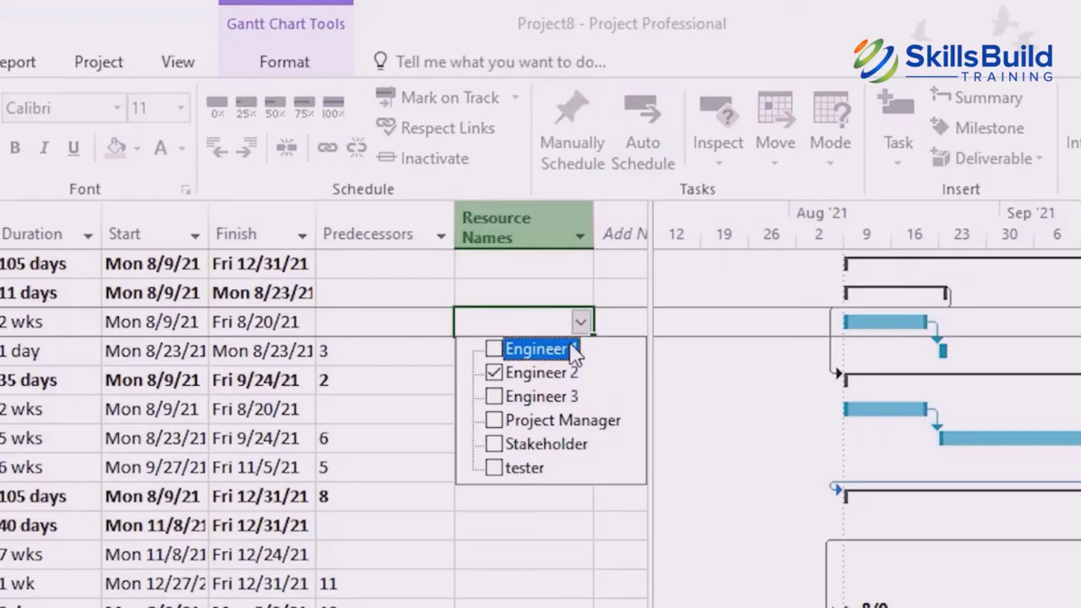
pyautogui.click(574, 350)
pyautogui.click(575, 420)
pyautogui.press('Return')
pyautogui.press('Return')
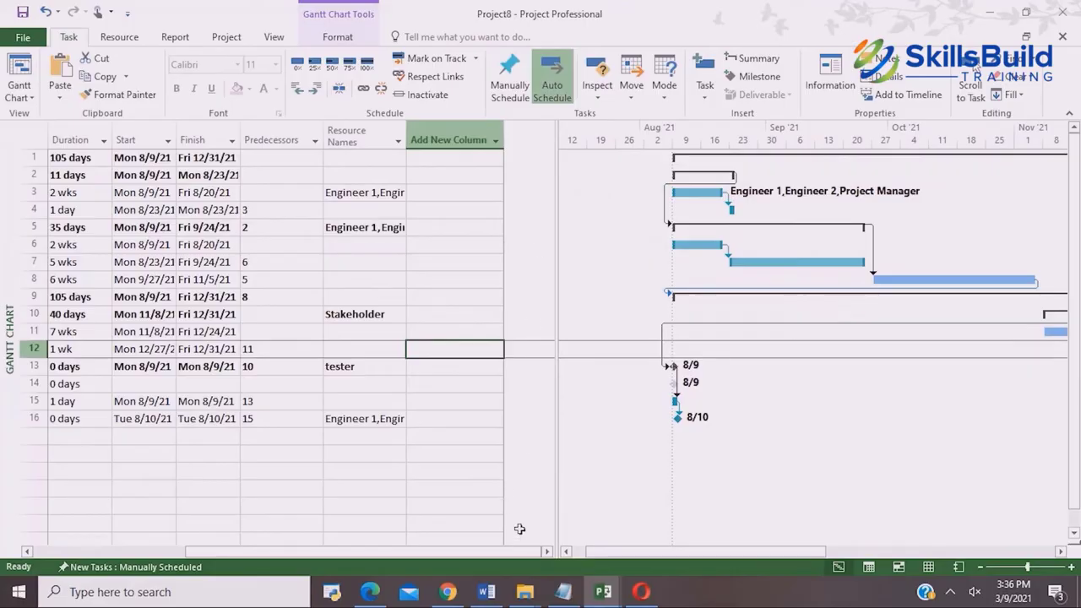
# Switch to the Resource Sheet view and set the Project Manager's standard rate to 100 per hour.
pyautogui.moveTo(497, 554); pyautogui.dragTo(367, 549)
pyautogui.click(928, 567)
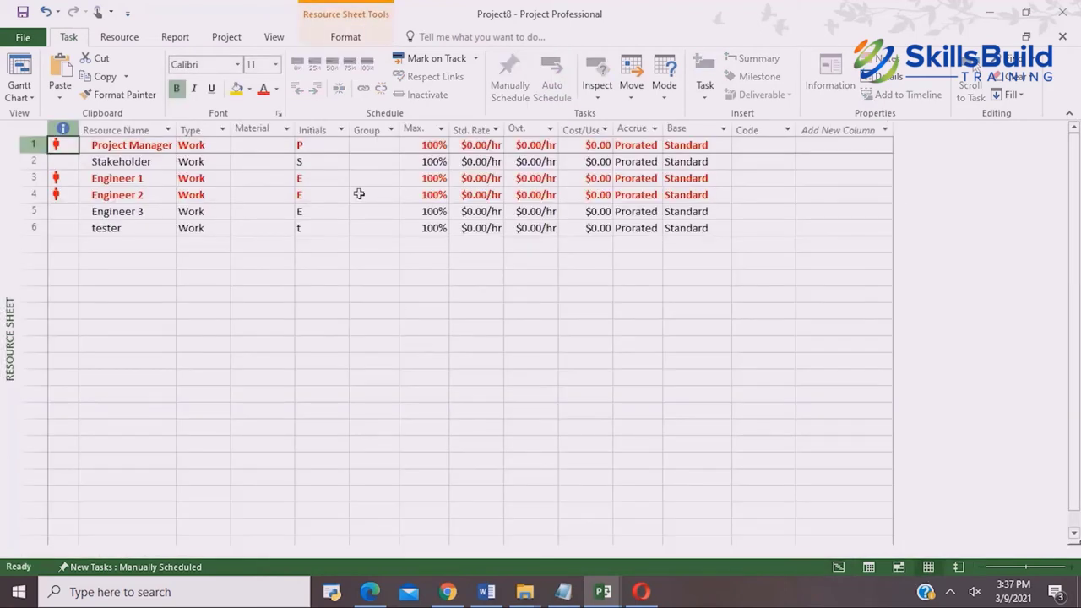
pyautogui.click(480, 146)
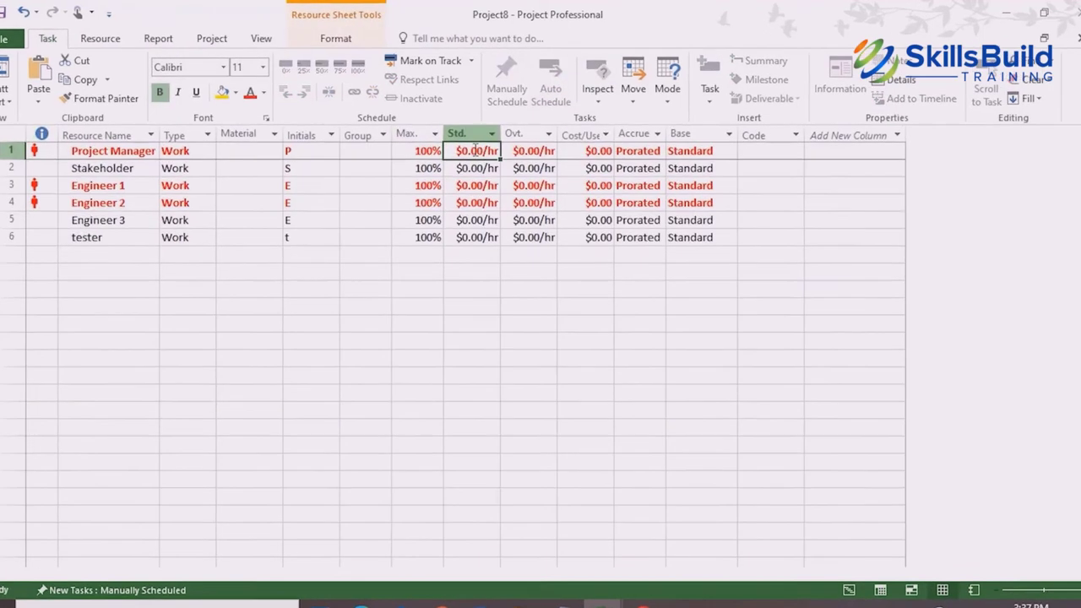
pyautogui.write('100')
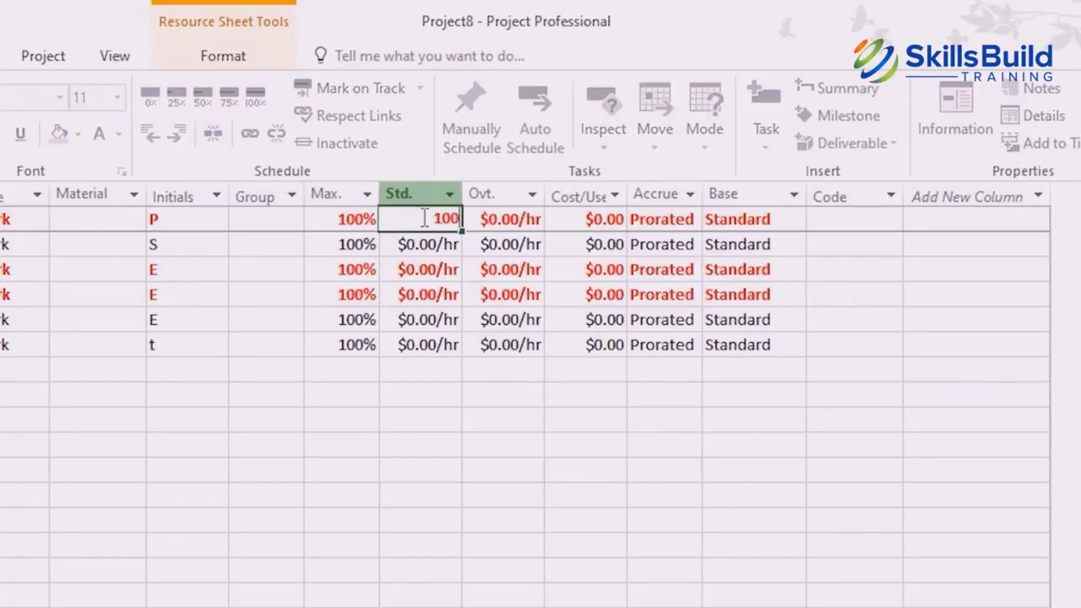
pyautogui.press('Return')
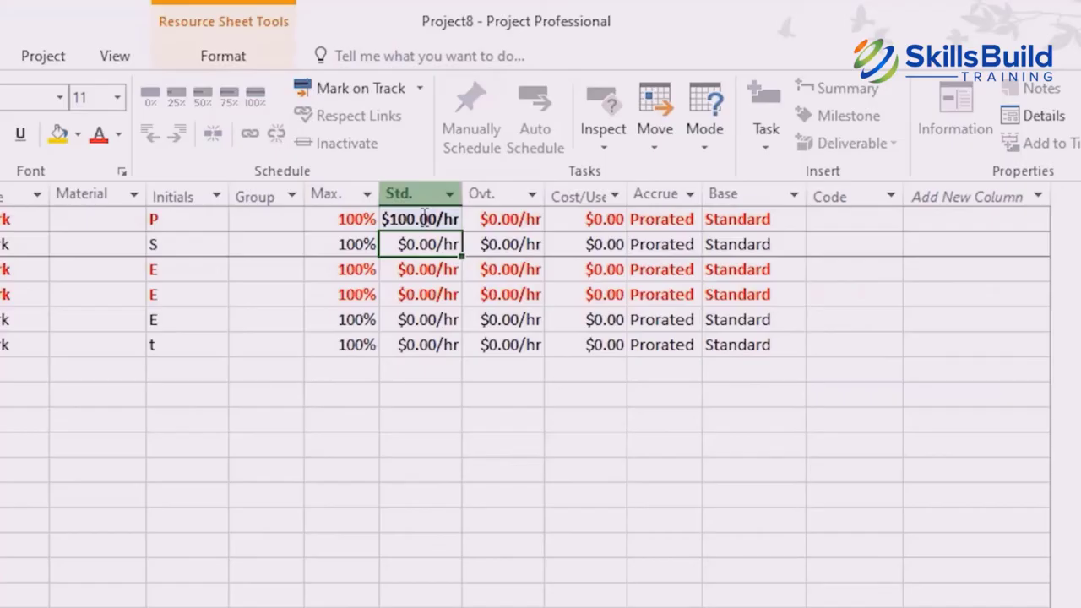
# Set the standard hourly rates to 150 for Stakeholder and 200 each for Engineer 1 and Engineer 2.
pyautogui.press('BackSpace')
pyautogui.write('150')
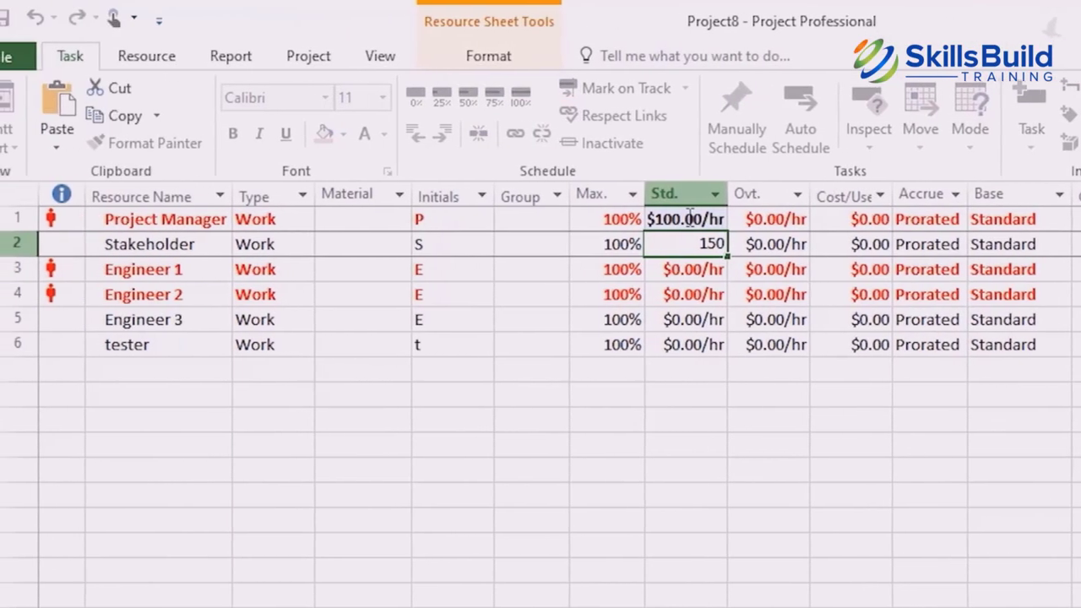
pyautogui.press('Return')
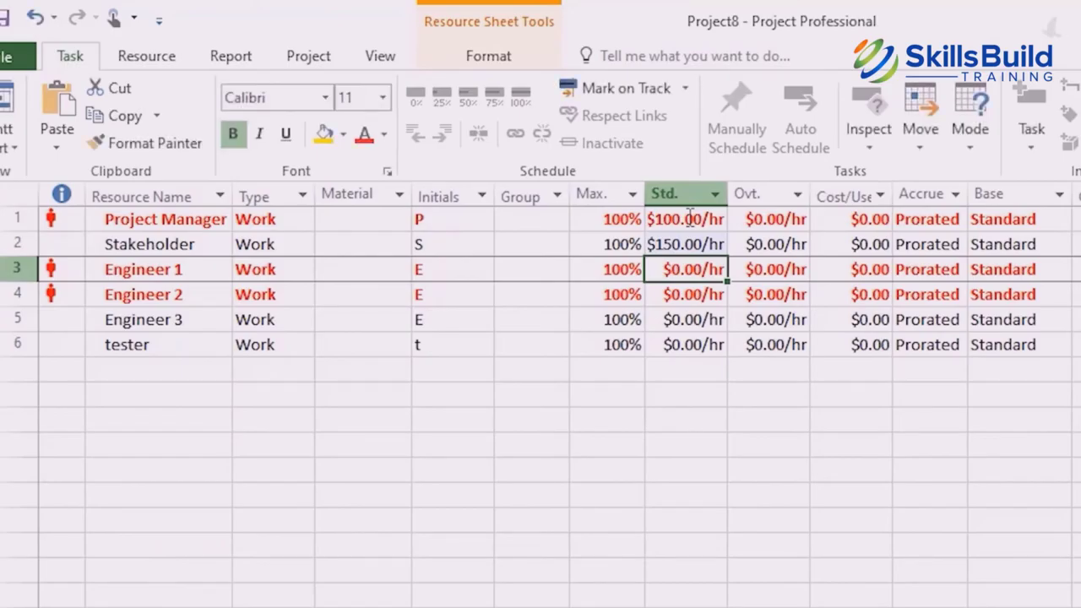
pyautogui.write('200')
pyautogui.press('Return')
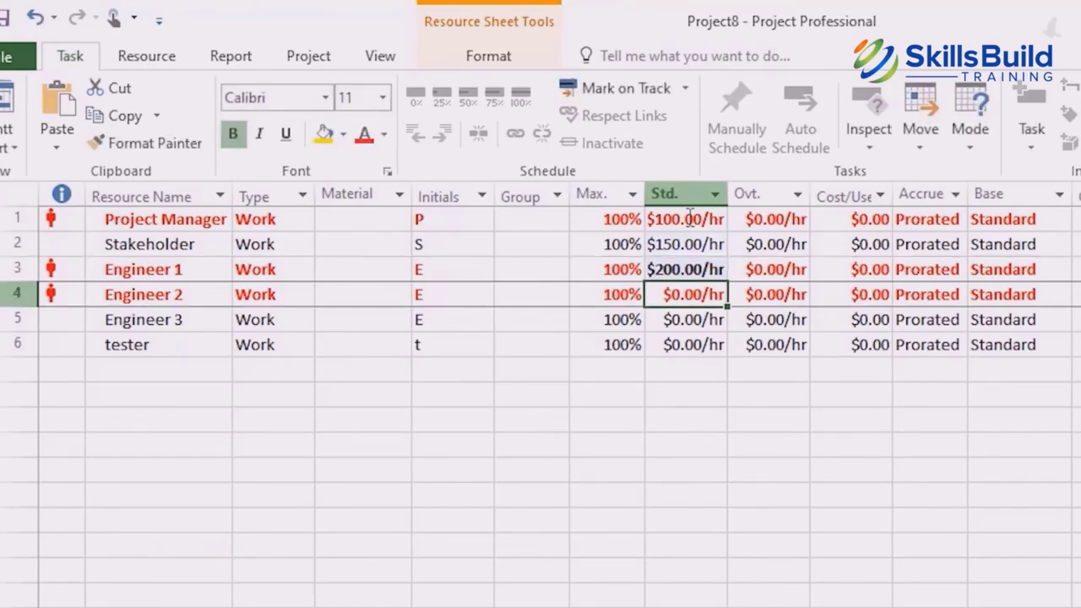
pyautogui.write('200')
pyautogui.press('Return')
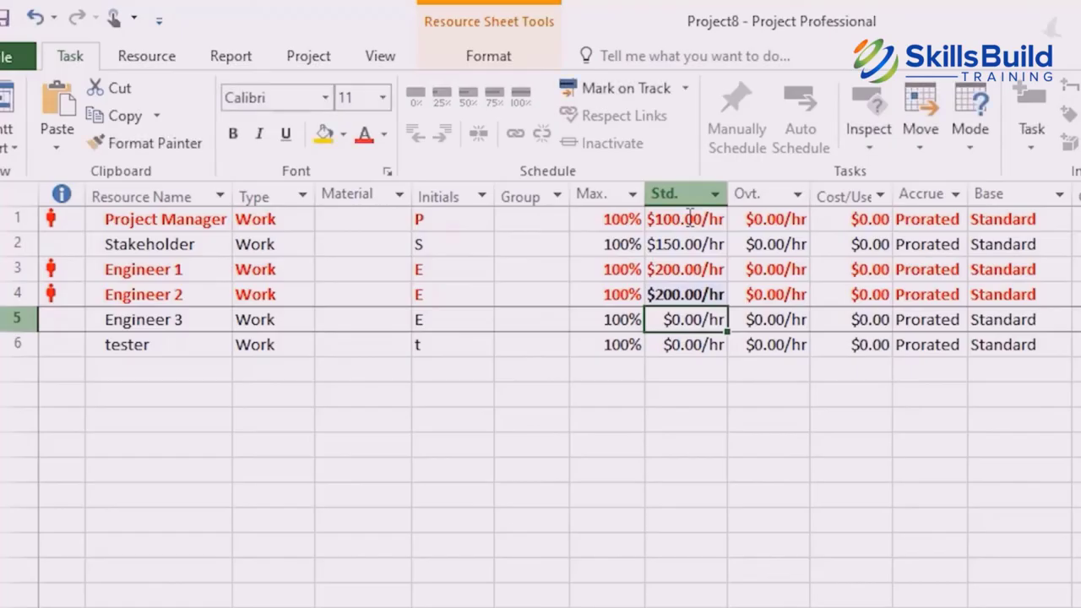
# Set the standard hourly rates to 180 for Engineer 3 and 100 for tester.
pyautogui.write('18')
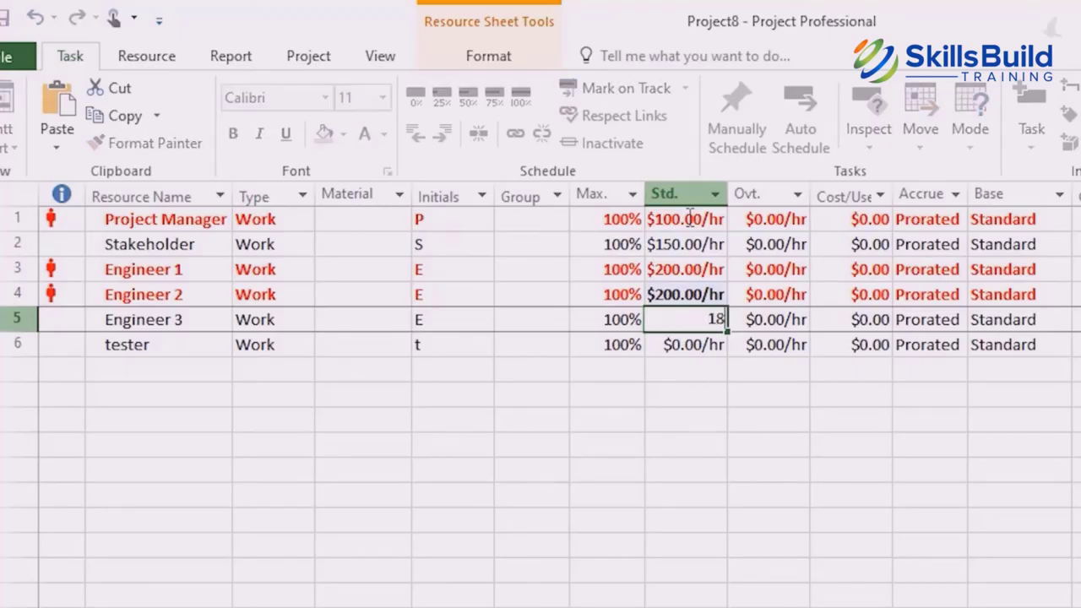
pyautogui.write('0')
pyautogui.press('Return')
pyautogui.write('100')
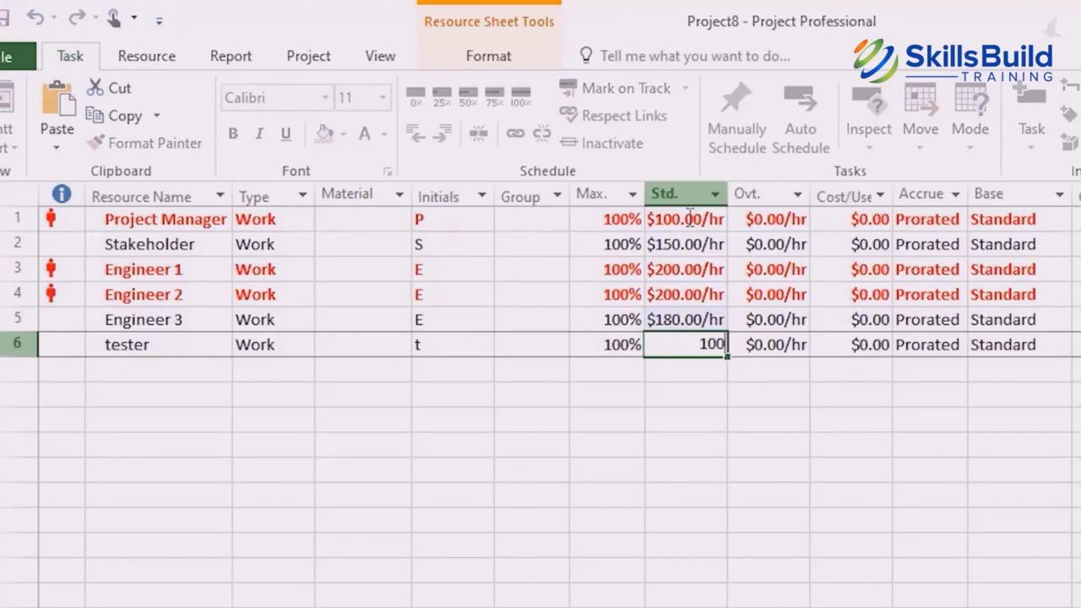
pyautogui.press('Return')
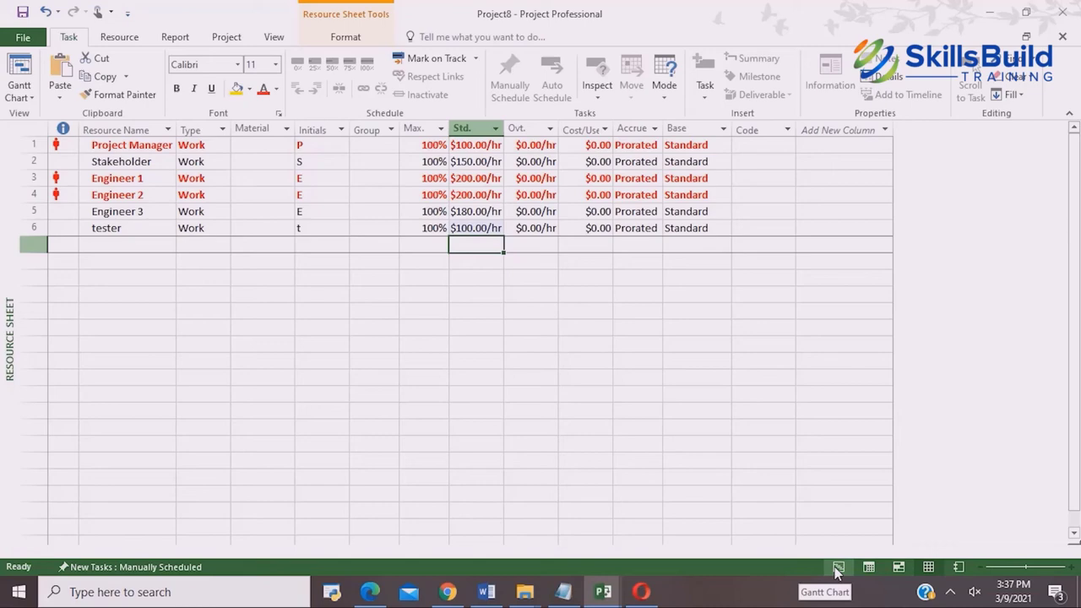
# Return to the Gantt Chart view and add a Cost column after Resource Names.
pyautogui.click(837, 571)
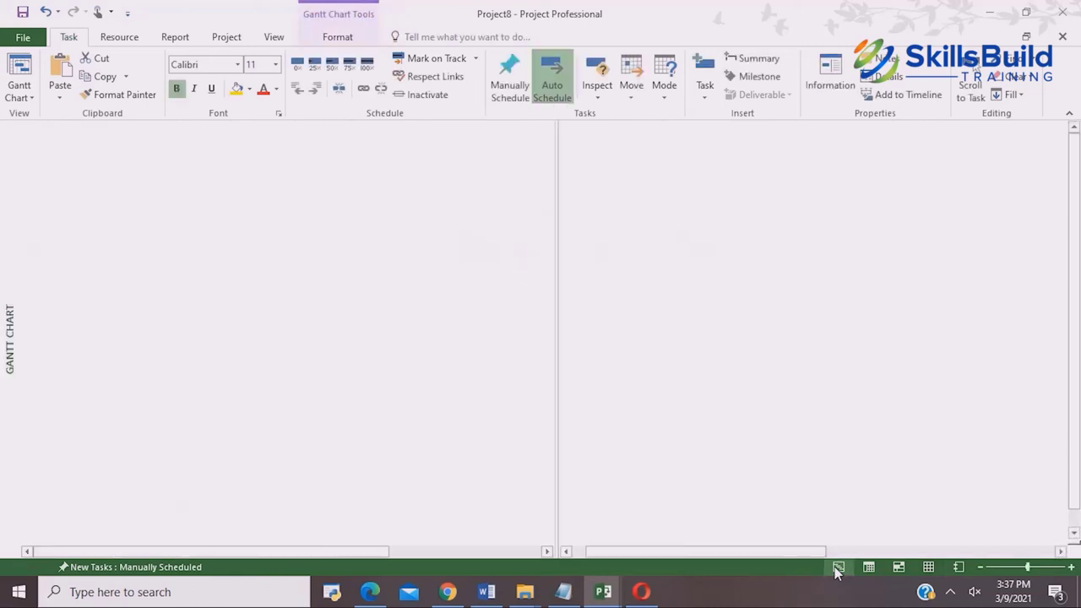
pyautogui.moveTo(484, 559); pyautogui.dragTo(535, 557)
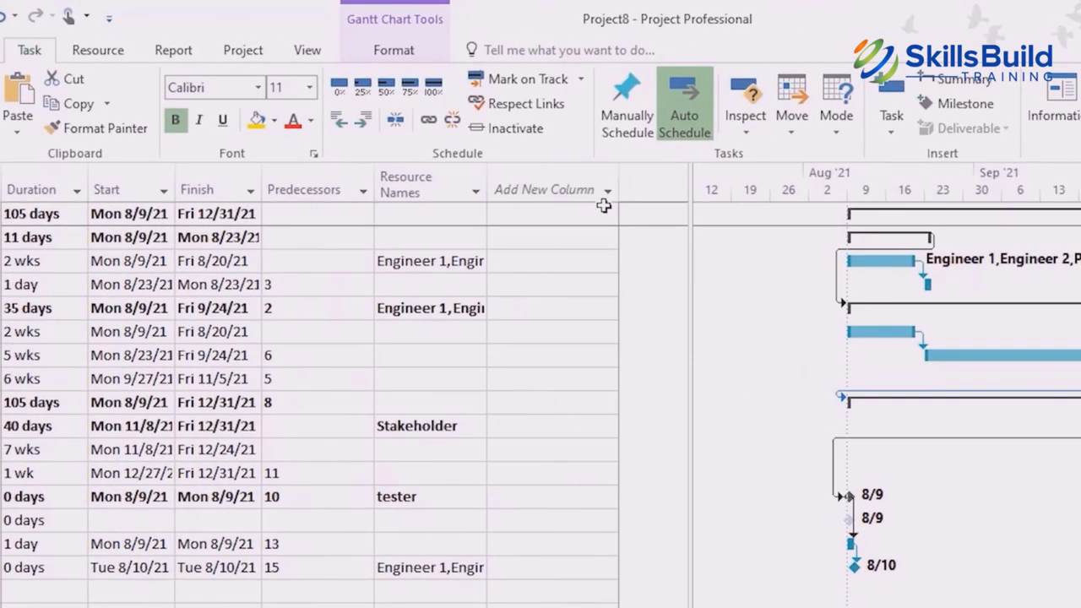
pyautogui.click(608, 203)
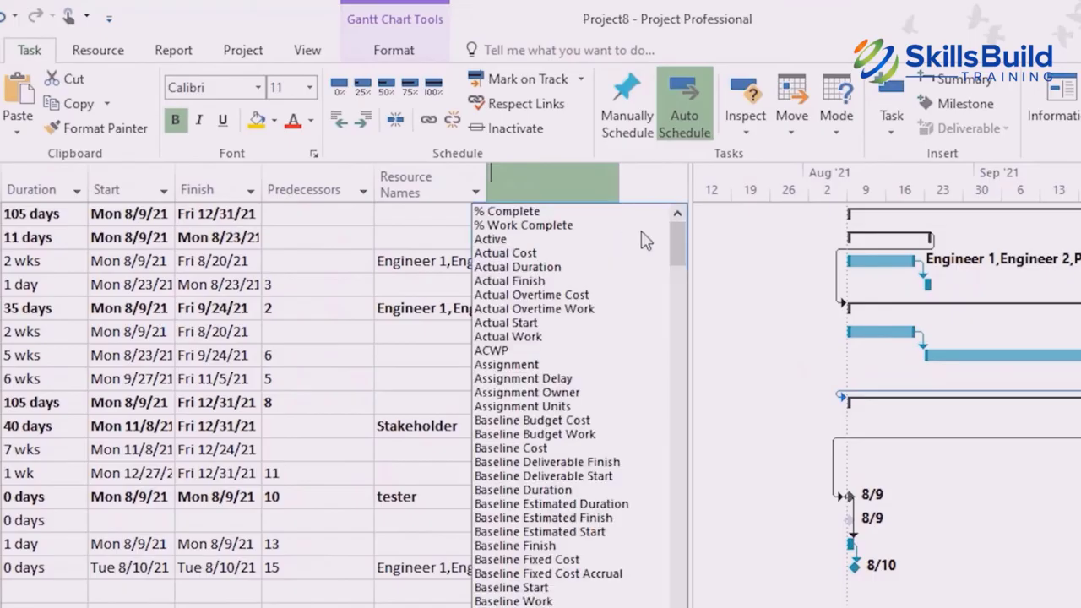
pyautogui.moveTo(674, 239); pyautogui.dragTo(683, 474)
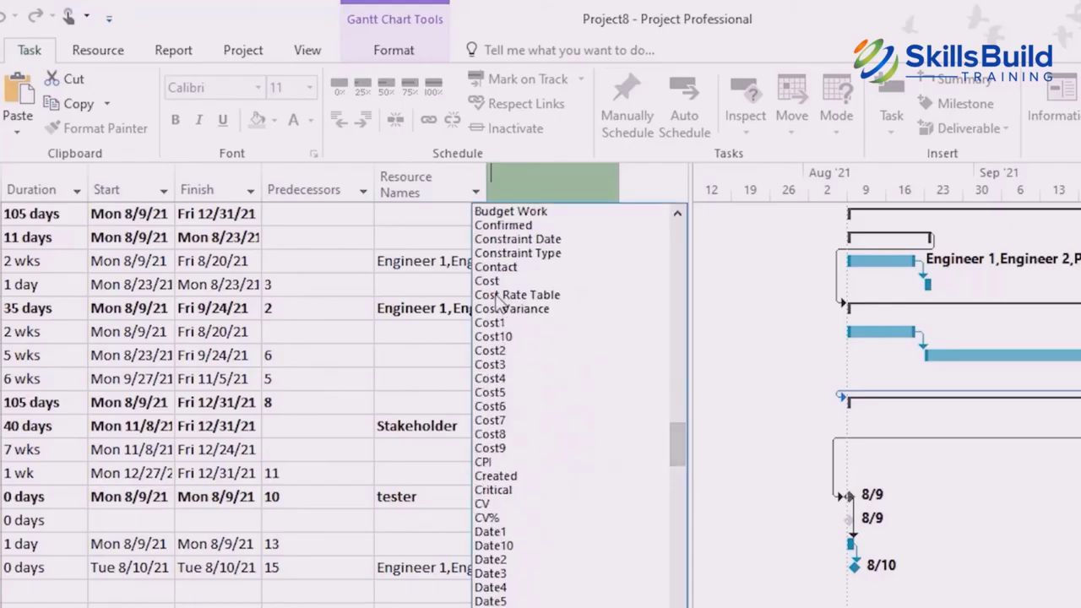
pyautogui.press('Escape')
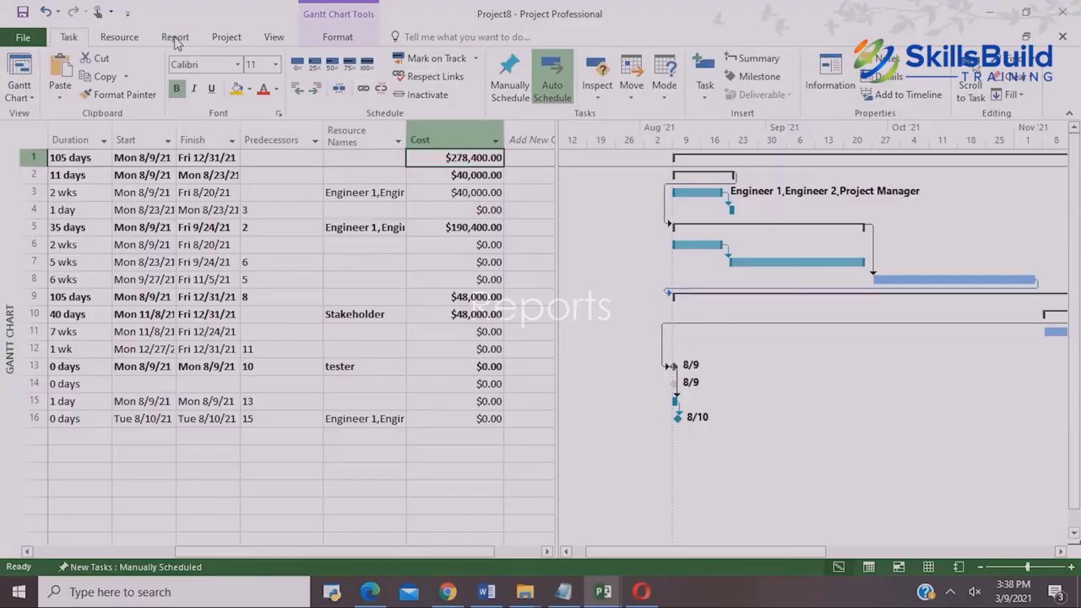
# Open the Cost Overview dashboard report and review it down to the cost status section.
pyautogui.click(175, 38)
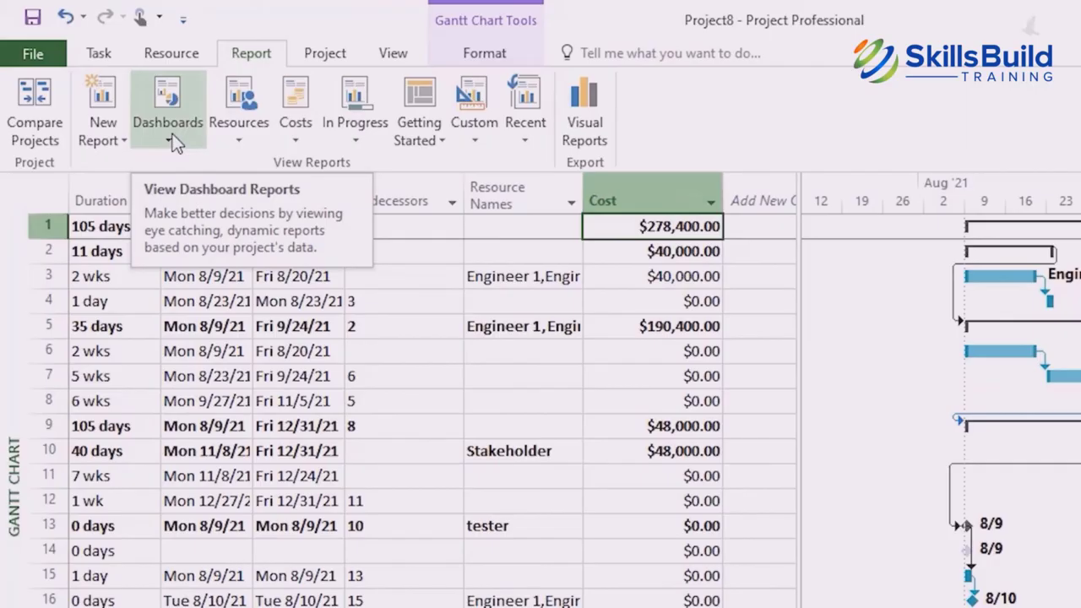
pyautogui.click(169, 139)
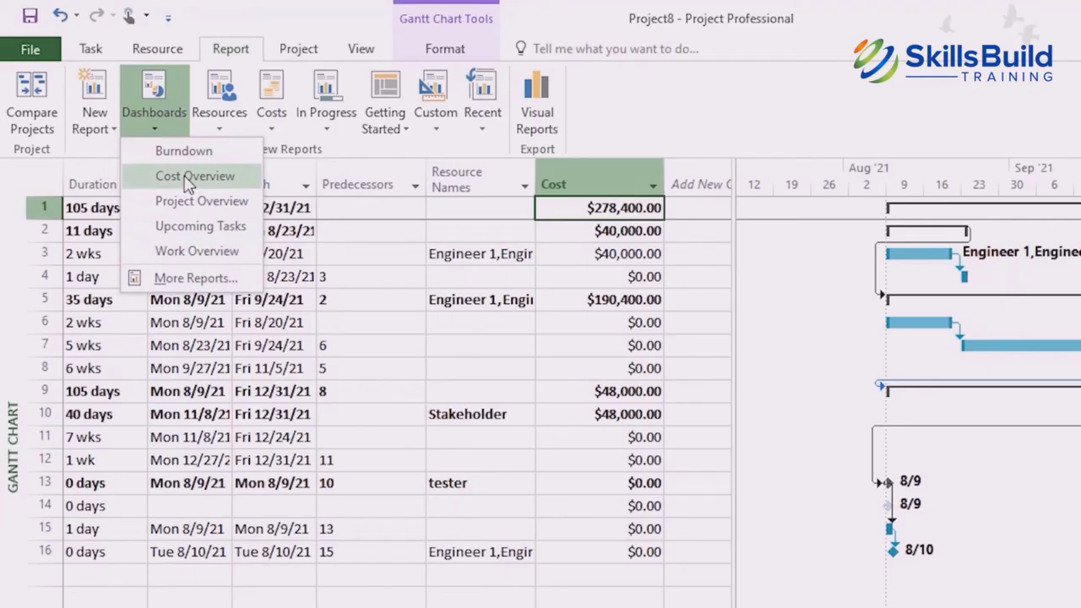
pyautogui.click(193, 192)
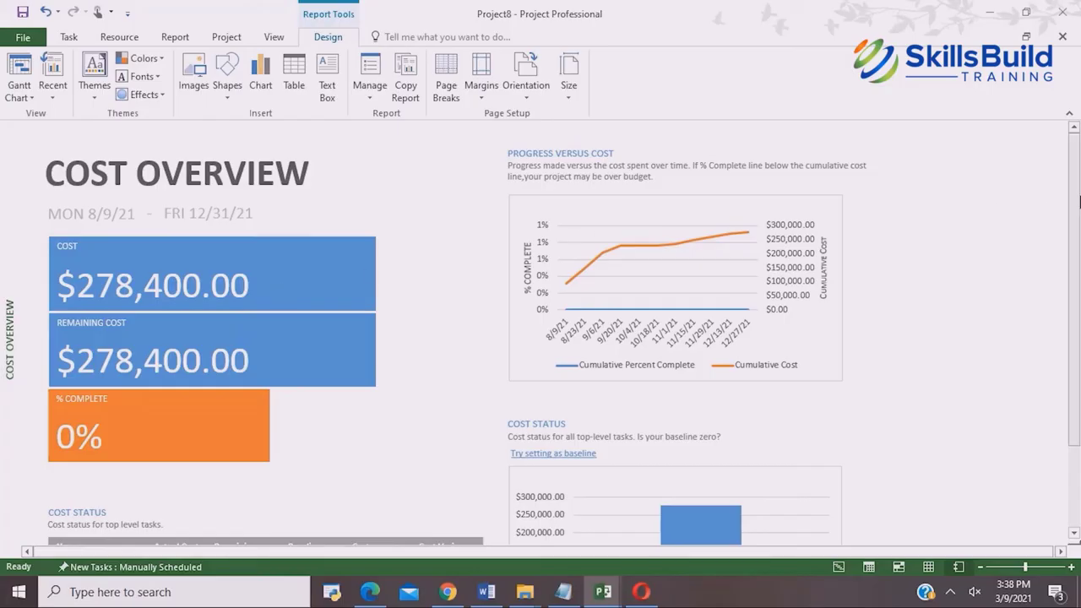
pyautogui.moveTo(1075, 200); pyautogui.dragTo(1075, 285)
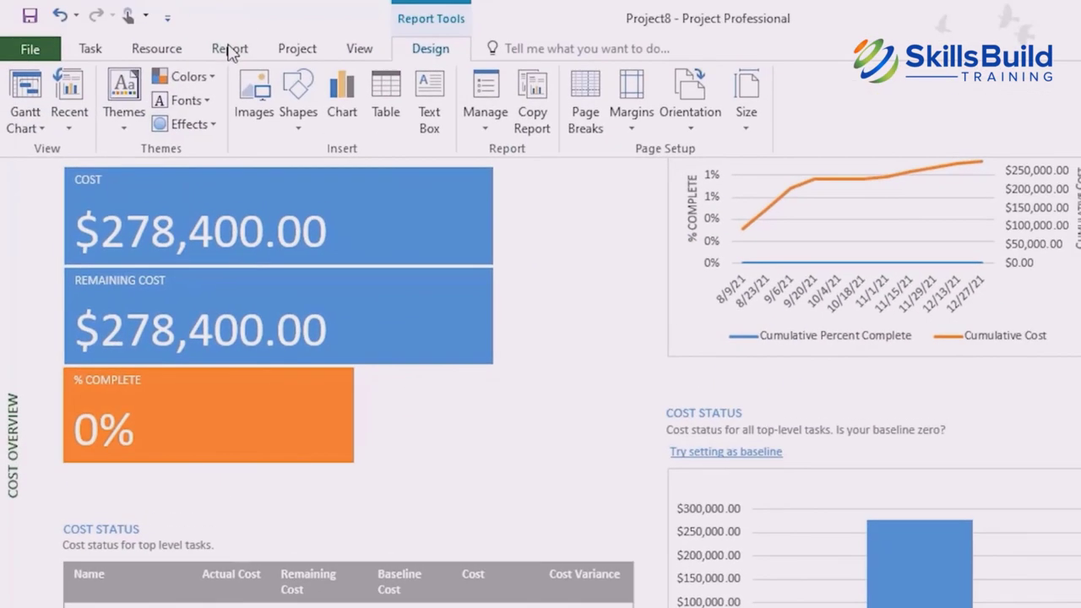
# Open the Work Overview dashboard report and look through its charts.
pyautogui.click(229, 50)
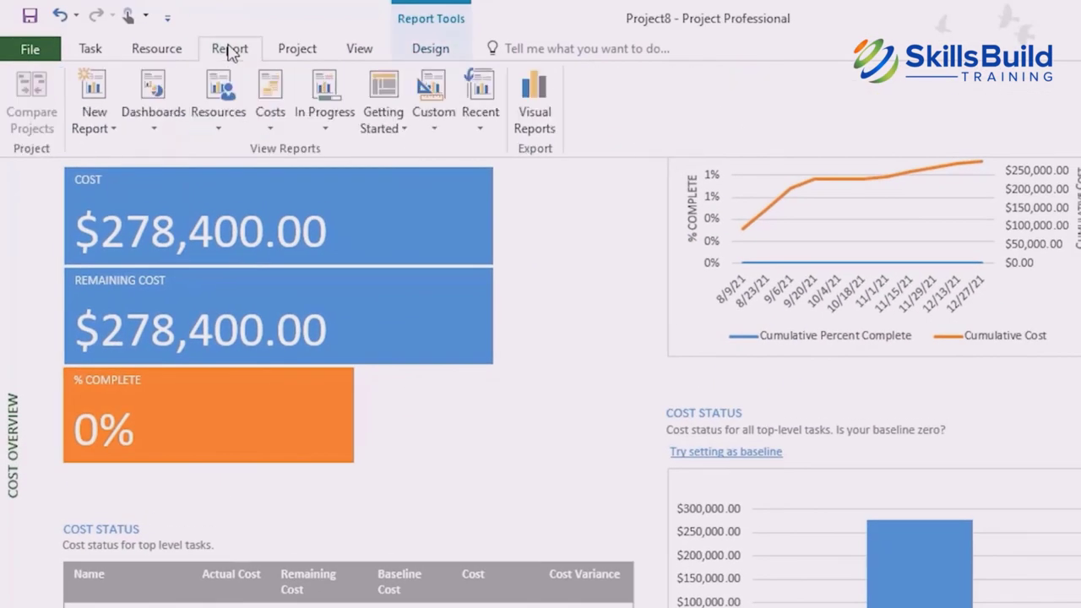
pyautogui.click(158, 127)
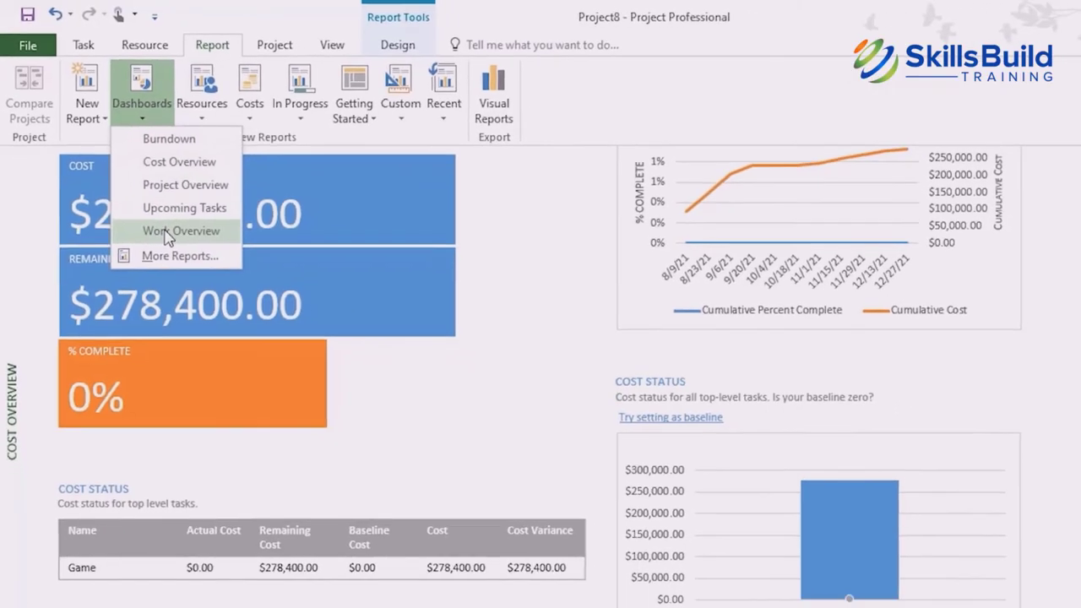
pyautogui.click(181, 252)
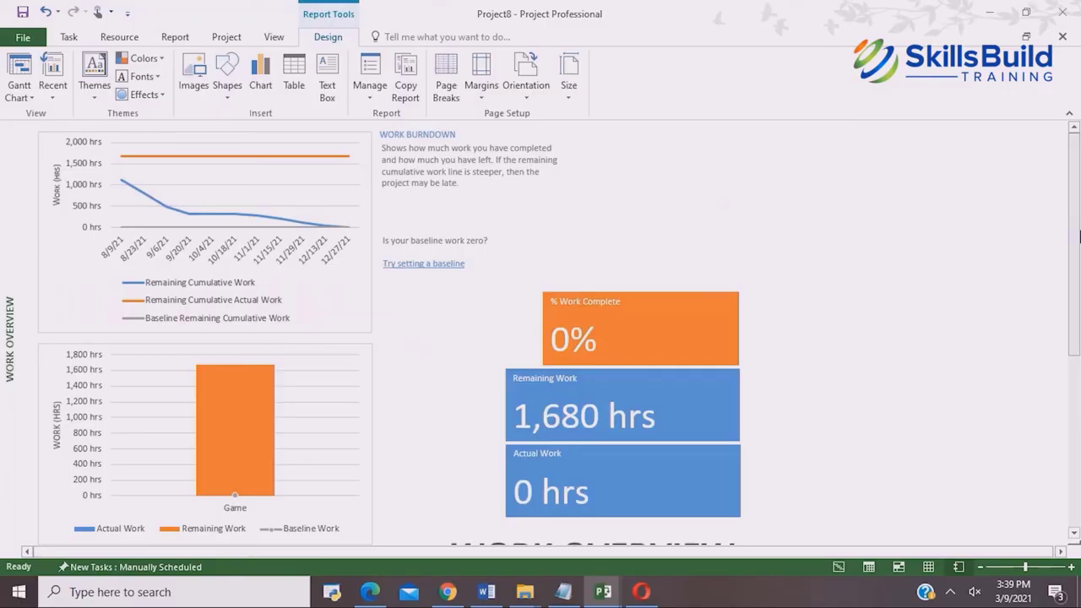
pyautogui.scroll(-3, 1078, 237)
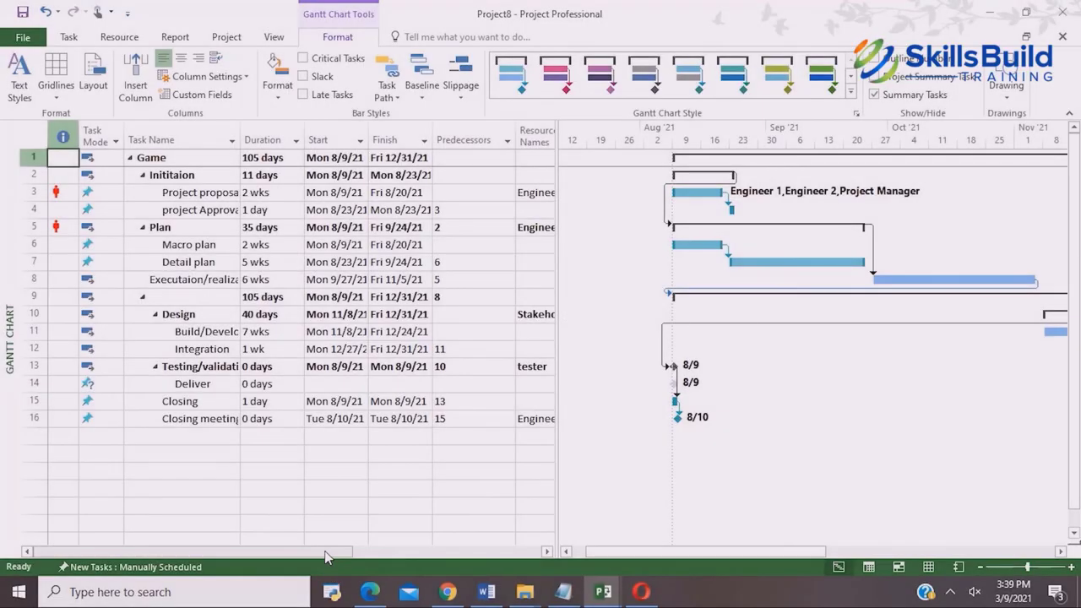
# Set the Baseline for the entire project from the Gantt Chart view.
pyautogui.moveTo(346, 557); pyautogui.dragTo(638, 560)
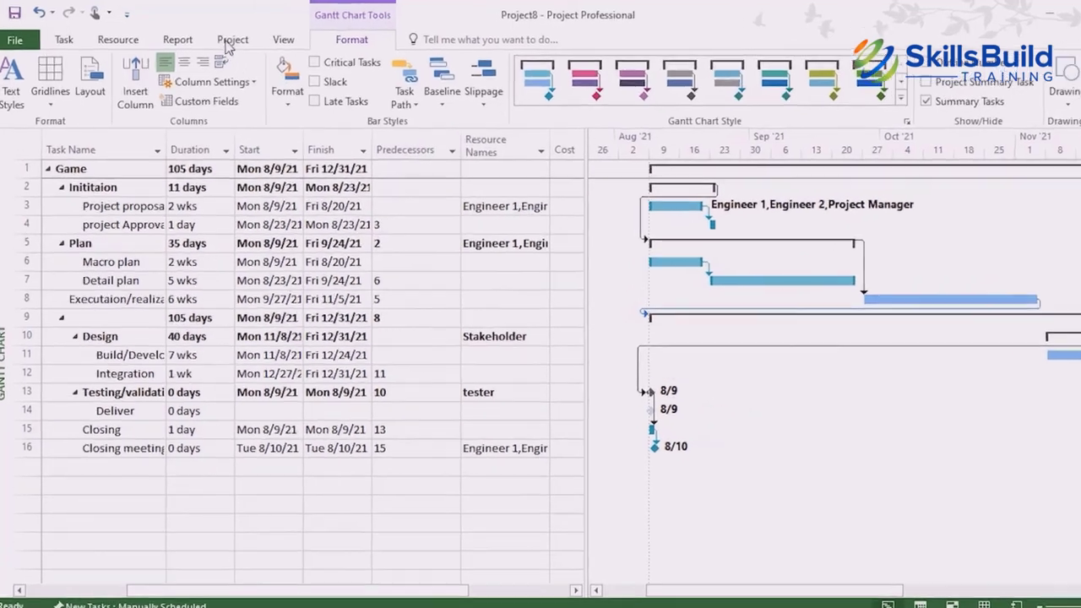
pyautogui.click(226, 36)
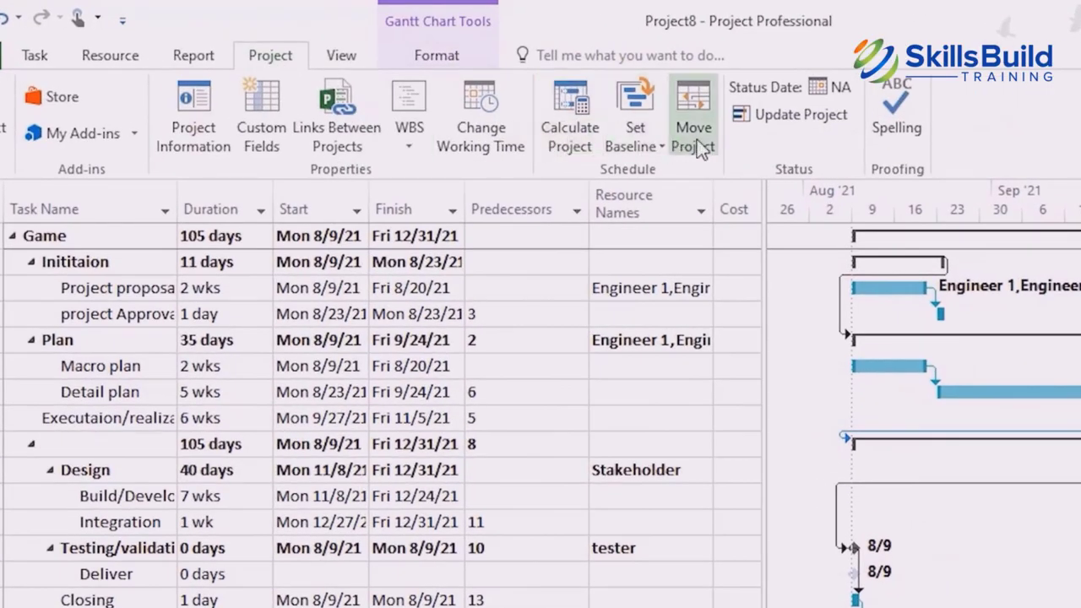
pyautogui.click(635, 135)
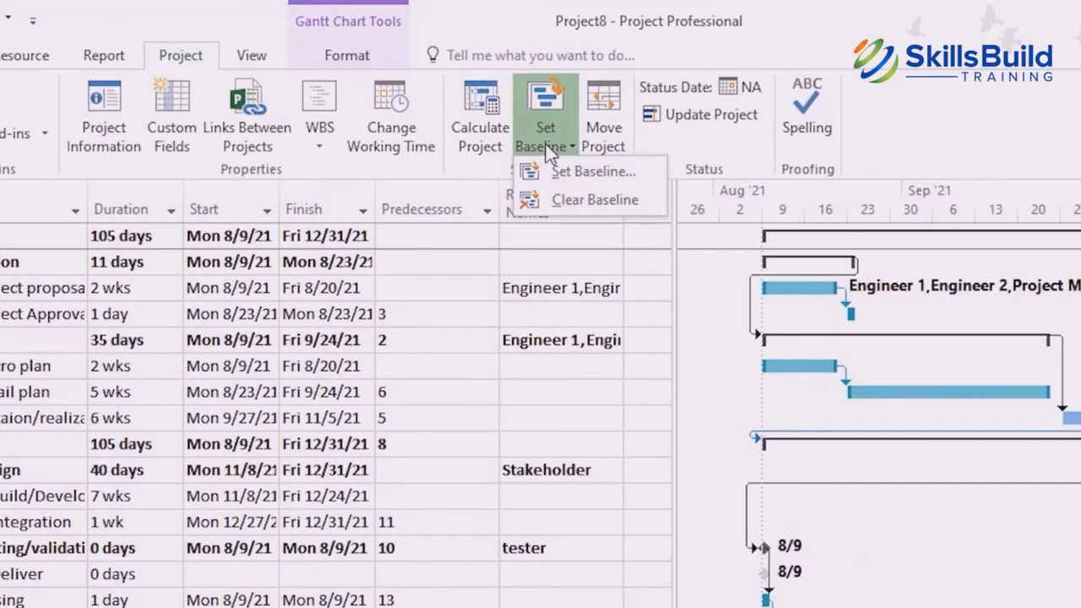
pyautogui.click(564, 175)
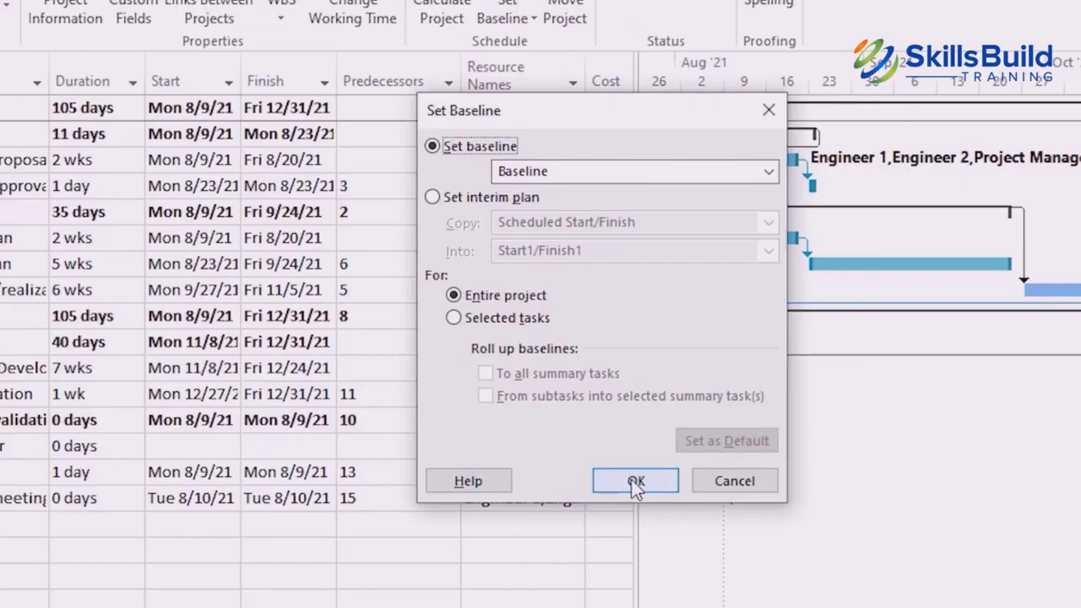
pyautogui.click(631, 478)
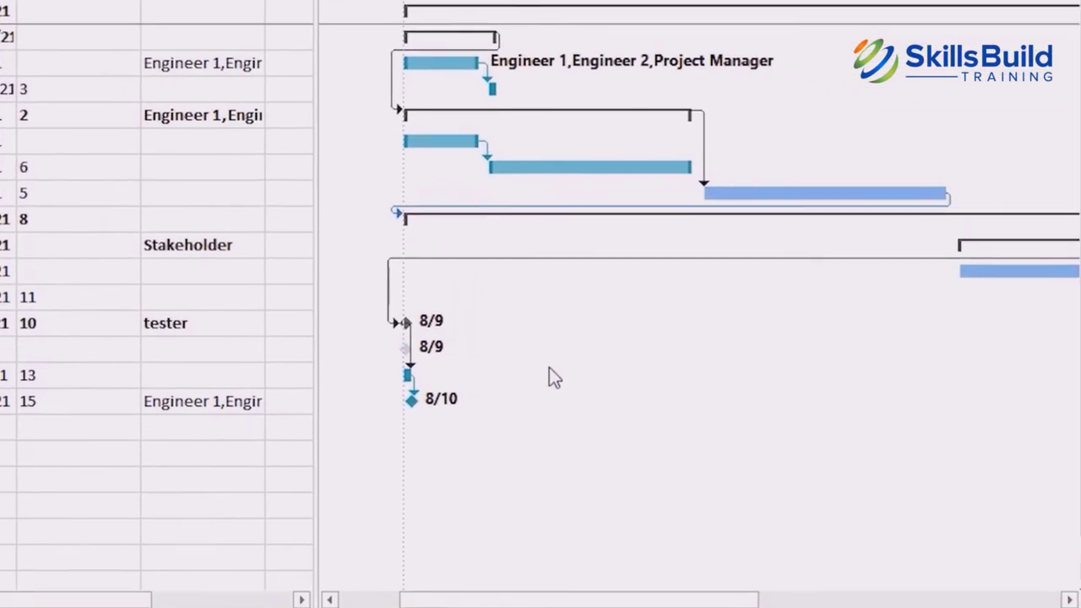
# Show the saved Baseline's bars in the Gantt chart and widen the chart area to inspect them.
pyautogui.rightClick(436, 265)
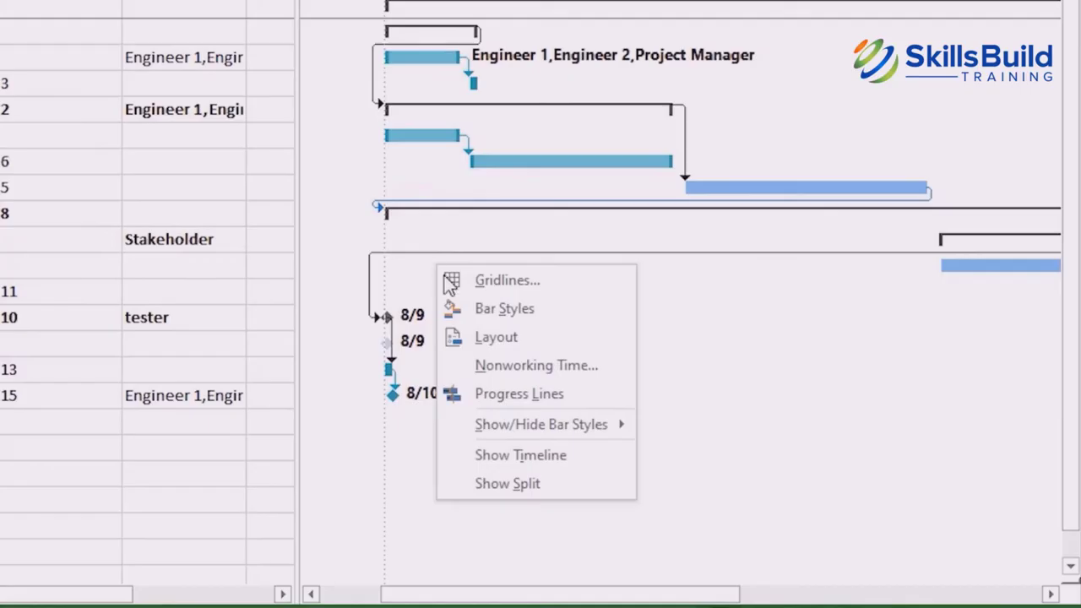
pyautogui.moveTo(498, 431)
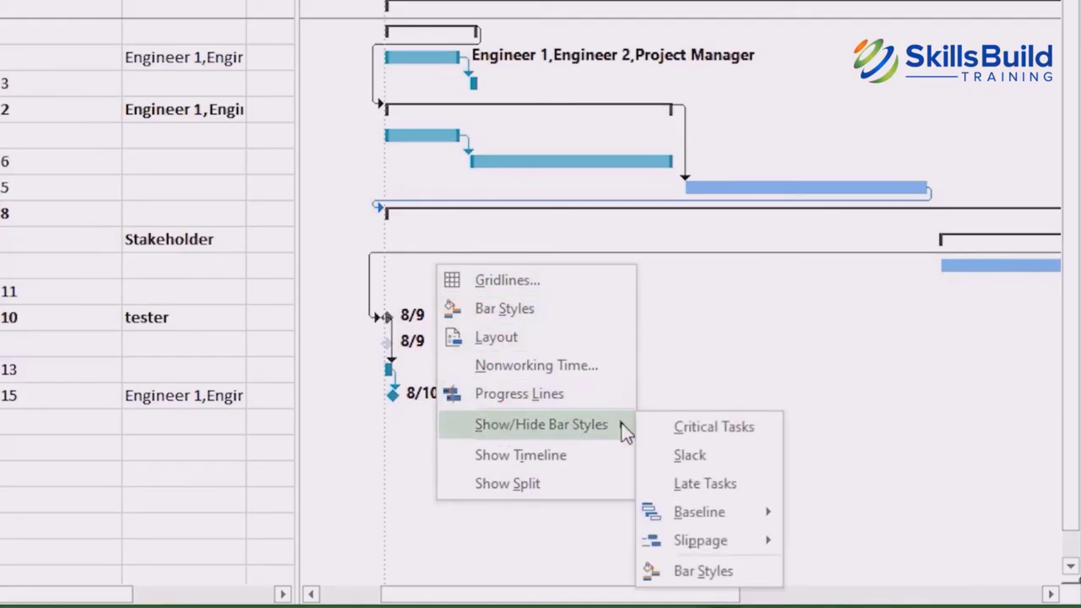
pyautogui.moveTo(733, 515)
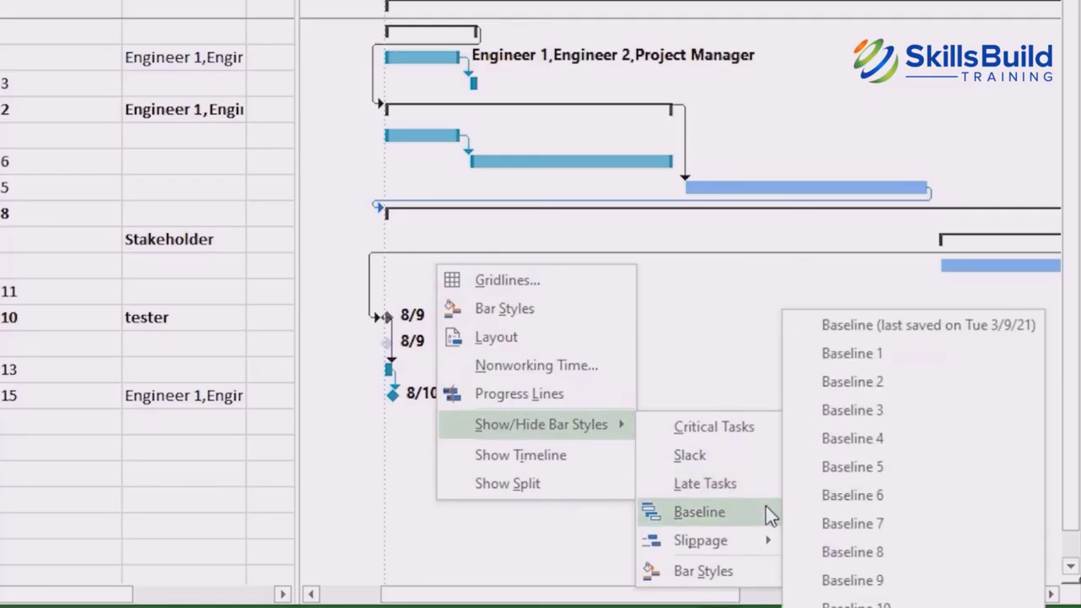
pyautogui.click(808, 327)
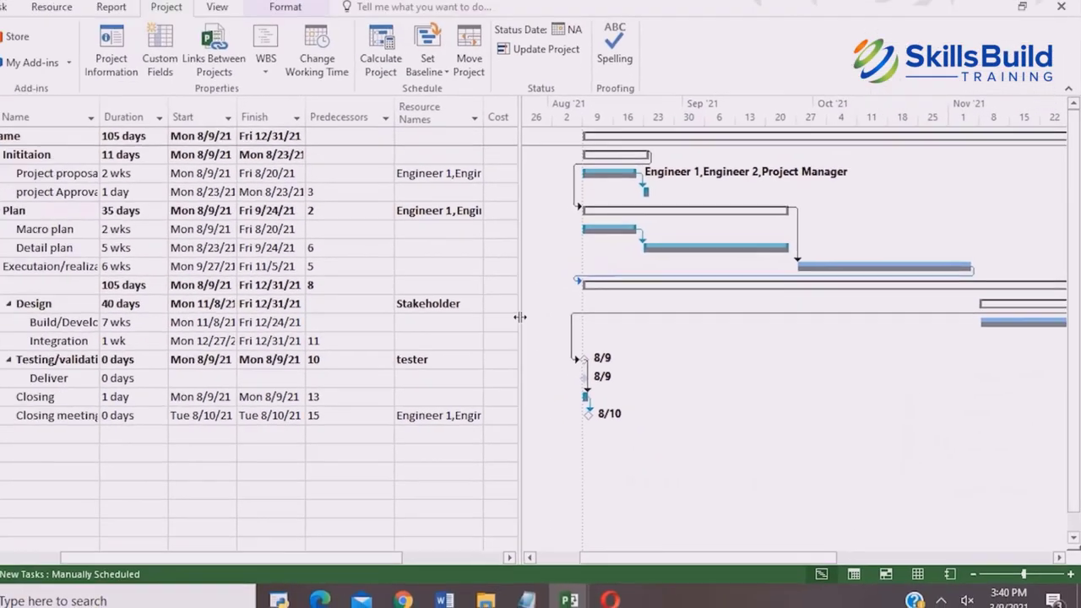
pyautogui.moveTo(519, 317); pyautogui.dragTo(345, 317)
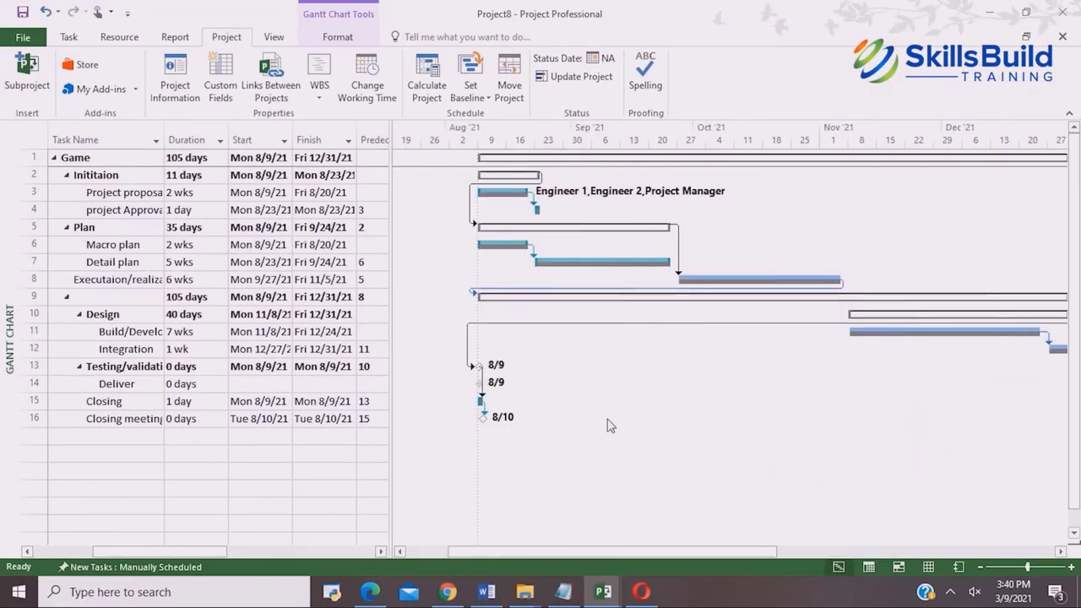
pyautogui.moveTo(519, 550)
pyautogui.mouseDown()
pyautogui.moveTo(596, 553)
pyautogui.moveTo(511, 558)
pyautogui.moveTo(532, 555)
pyautogui.mouseUp()
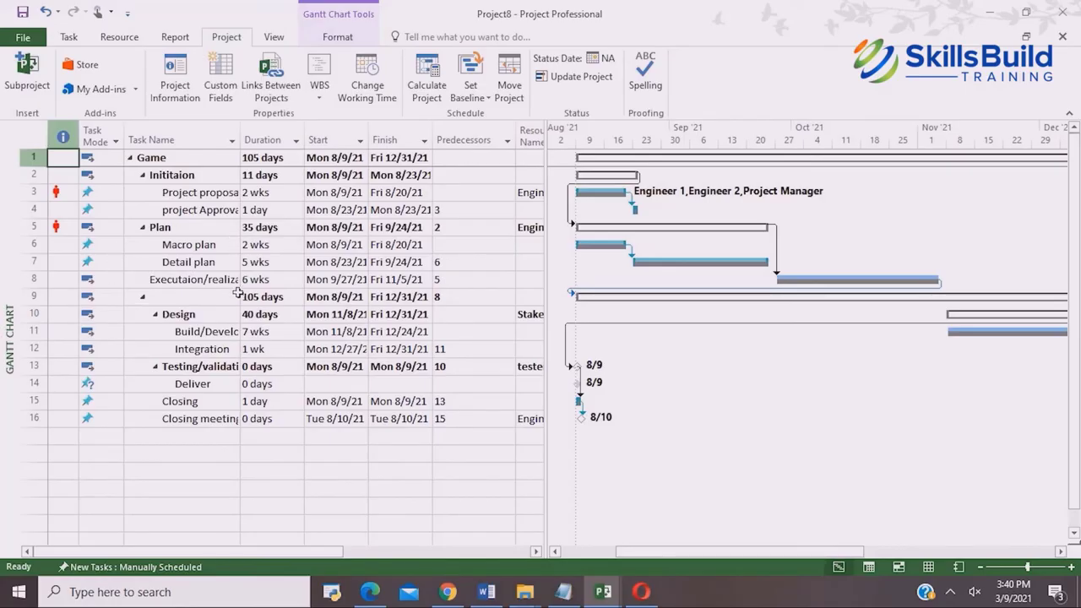
# Mark the Inititaion summary task as 100% complete.
pyautogui.click(64, 177)
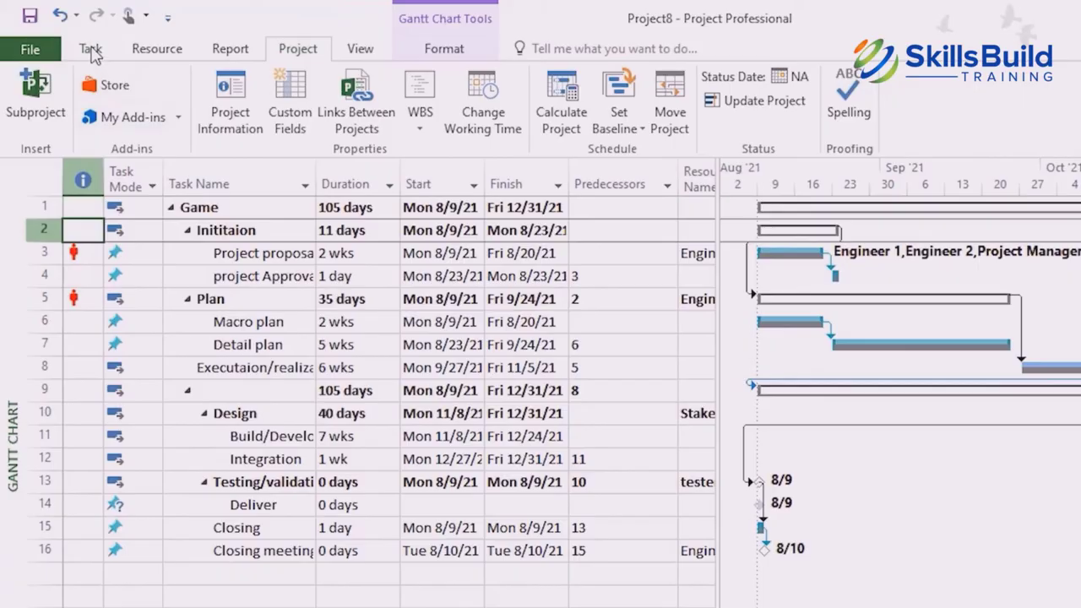
pyautogui.click(92, 50)
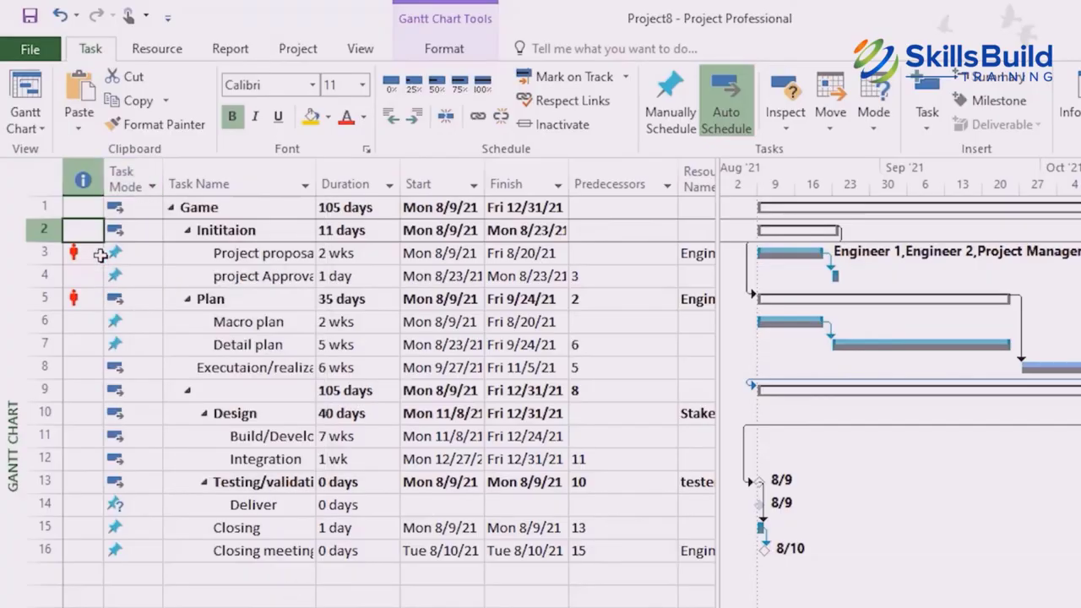
pyautogui.click(482, 84)
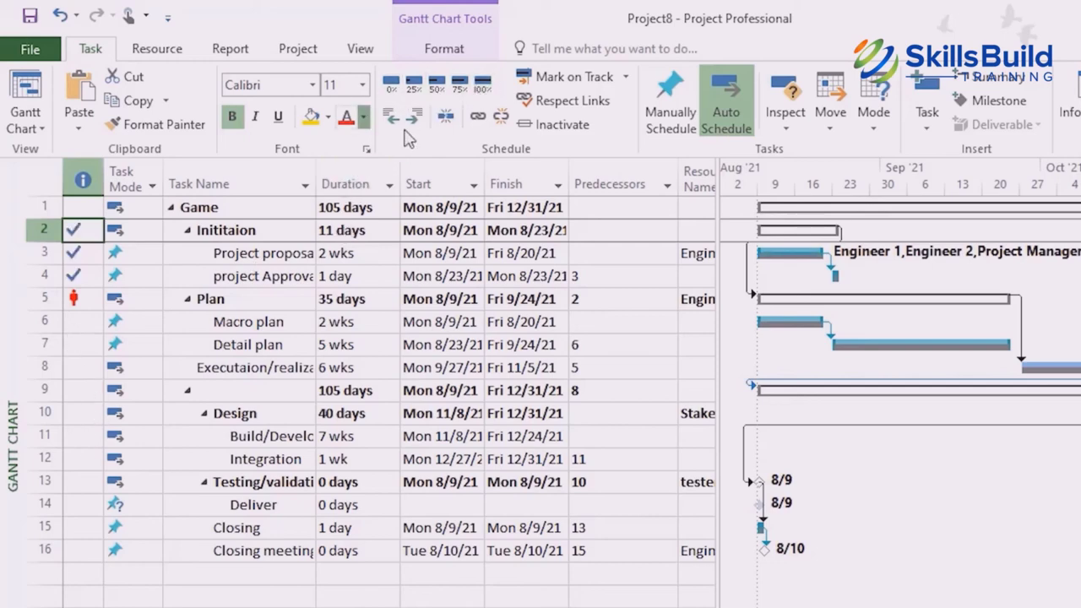
pyautogui.click(363, 117)
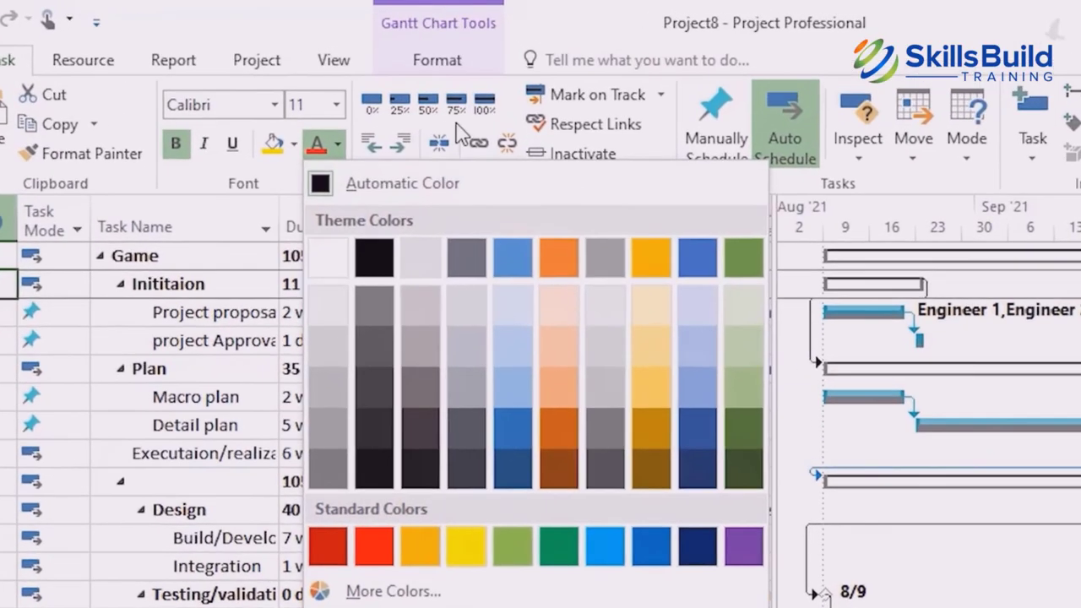
# Mark the Detail plan task as 100% complete.
pyautogui.press('Escape')
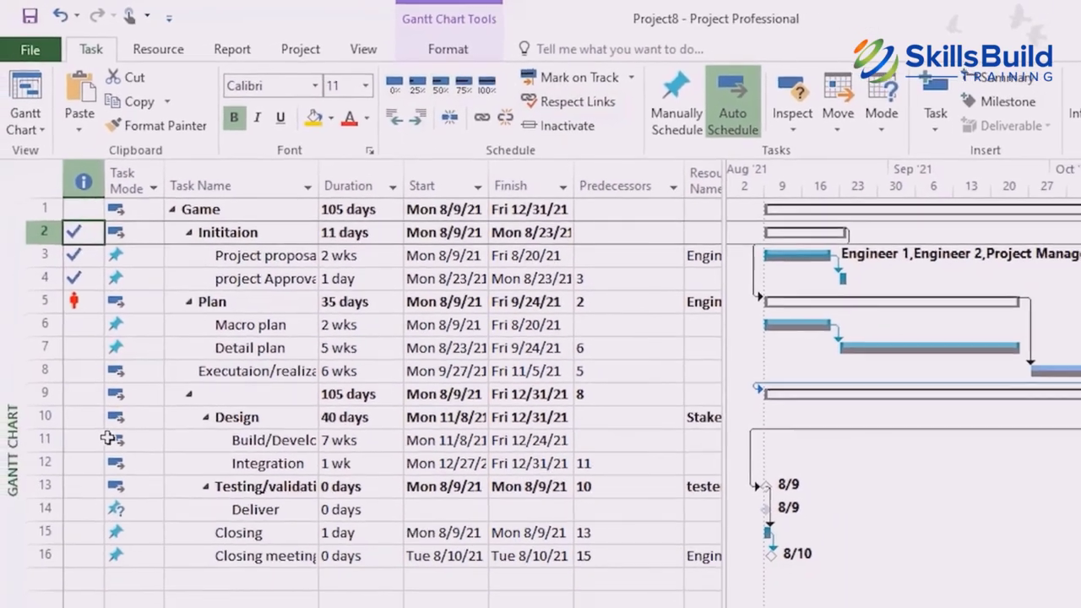
pyautogui.click(35, 400)
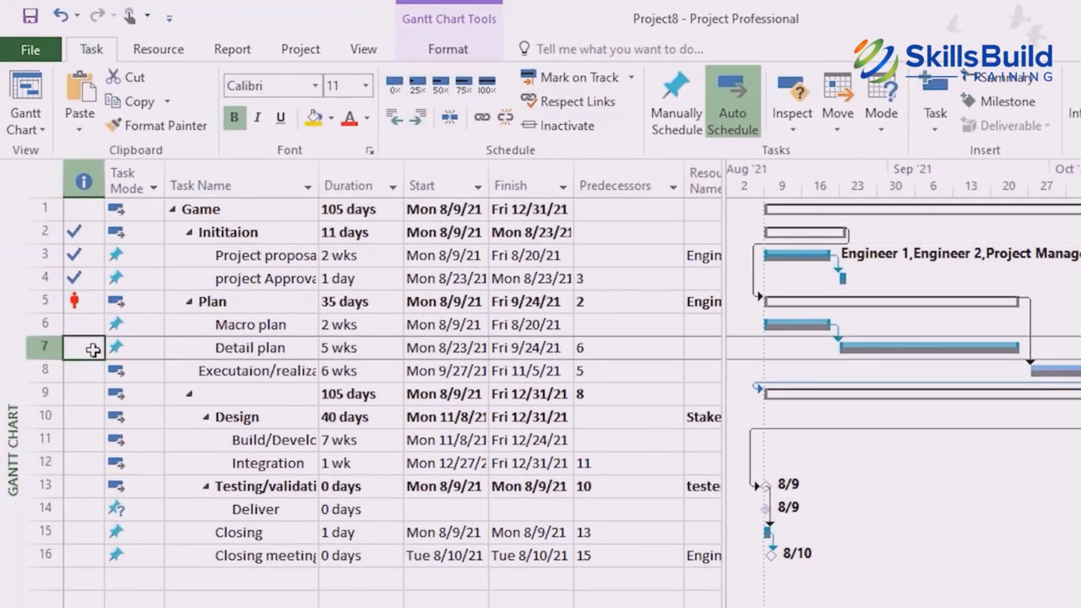
pyautogui.click(487, 84)
# Set the Integration task's percent complete to 50% in its task information.
pyautogui.click(82, 416)
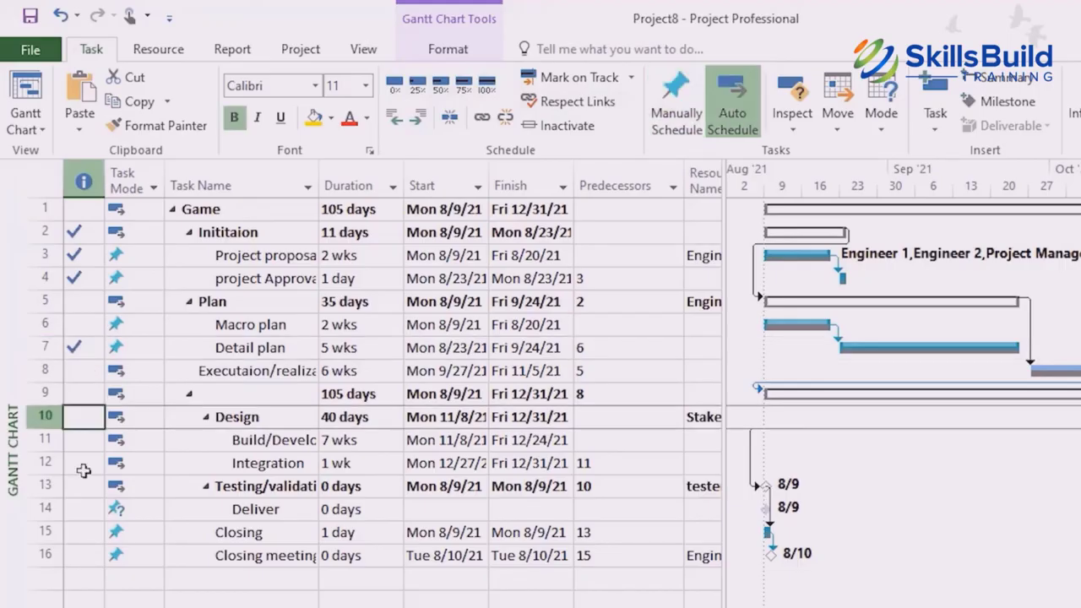
pyautogui.click(83, 464)
pyautogui.hotkey('shift', 'space')
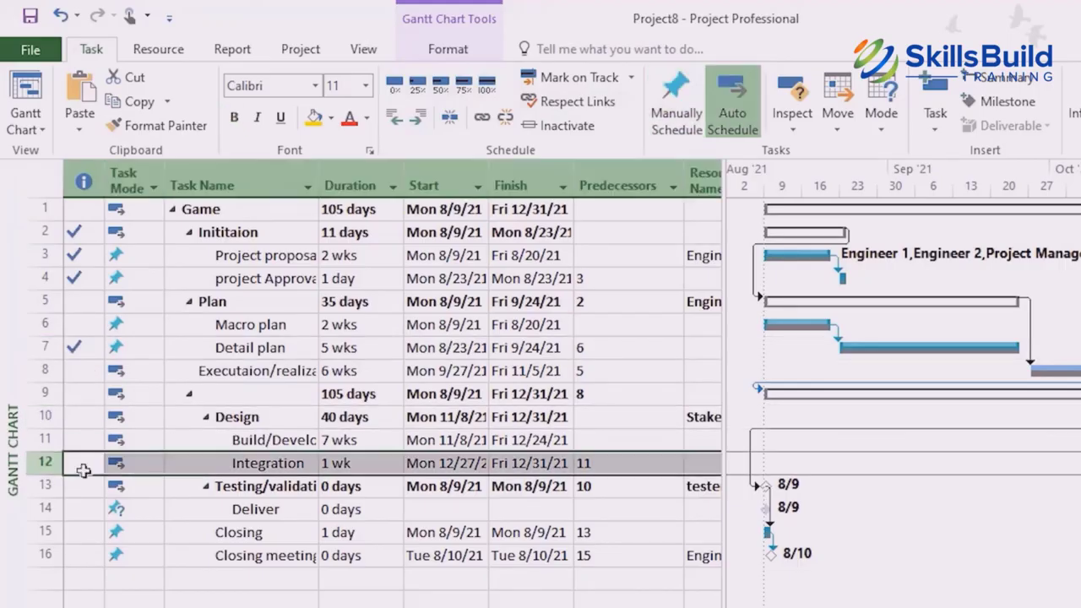
pyautogui.doubleClick(84, 468)
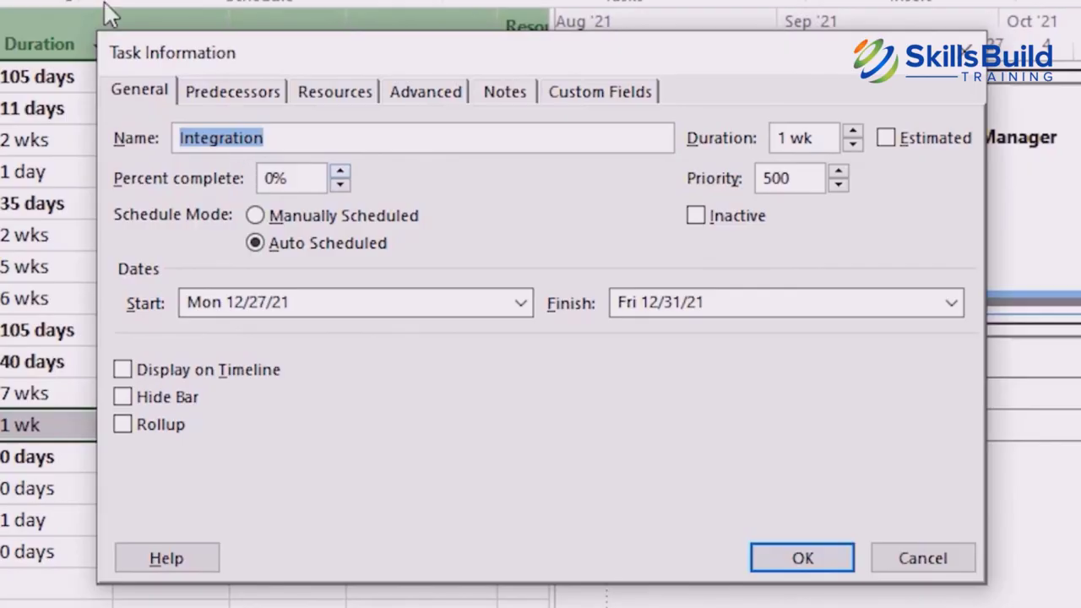
pyautogui.click(340, 174)
pyautogui.doubleClick(341, 173)
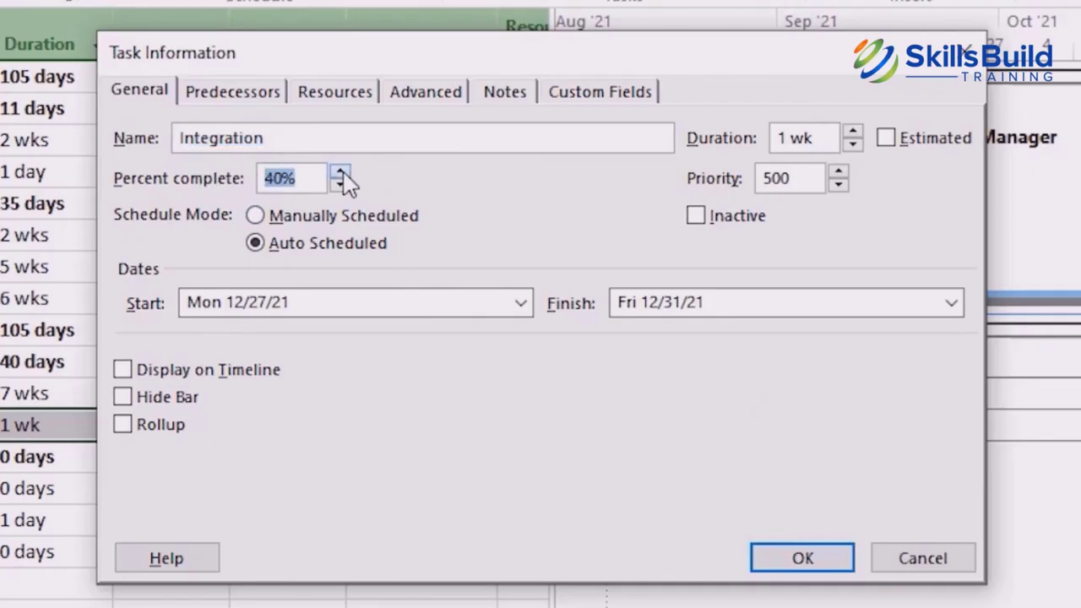
pyautogui.doubleClick(341, 173)
pyautogui.click(341, 173)
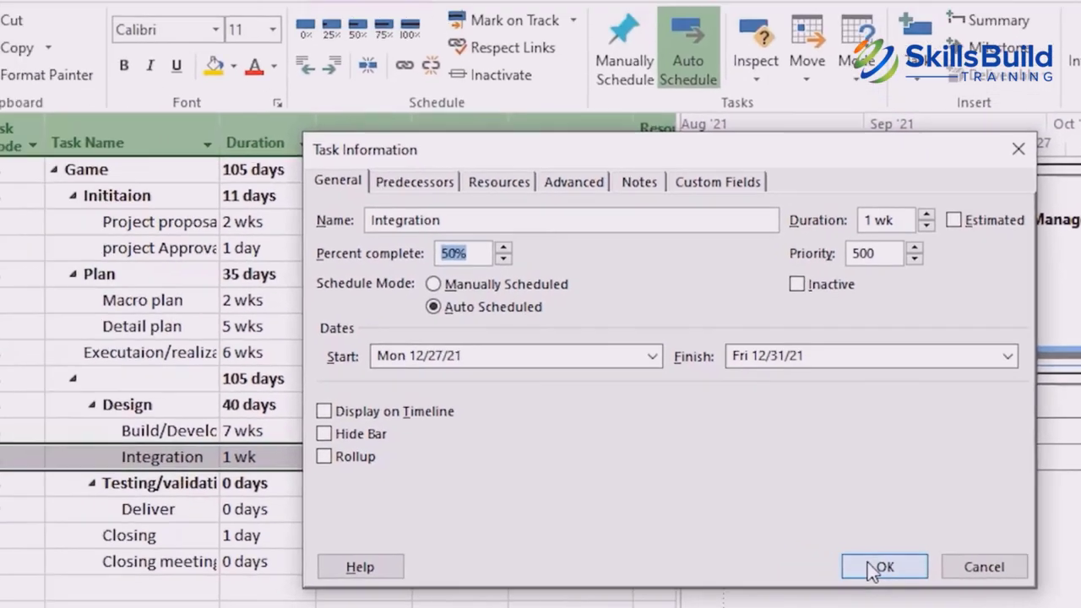
pyautogui.click(798, 559)
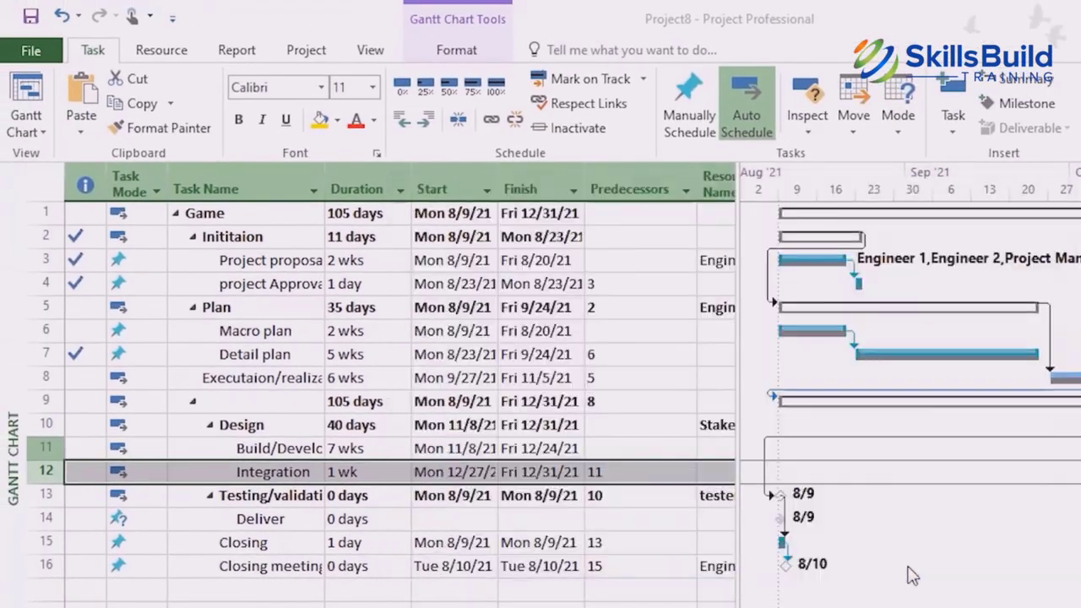
# Reopen the Integration task's information to check its completion percentage, leaving its settings as they are.
pyautogui.click(86, 517)
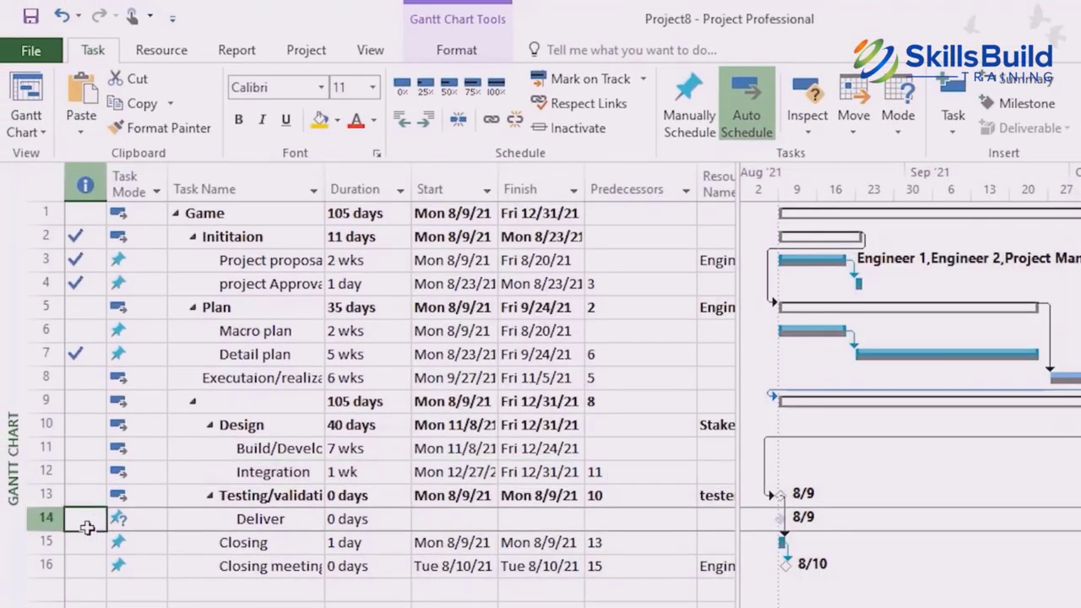
pyautogui.click(87, 474)
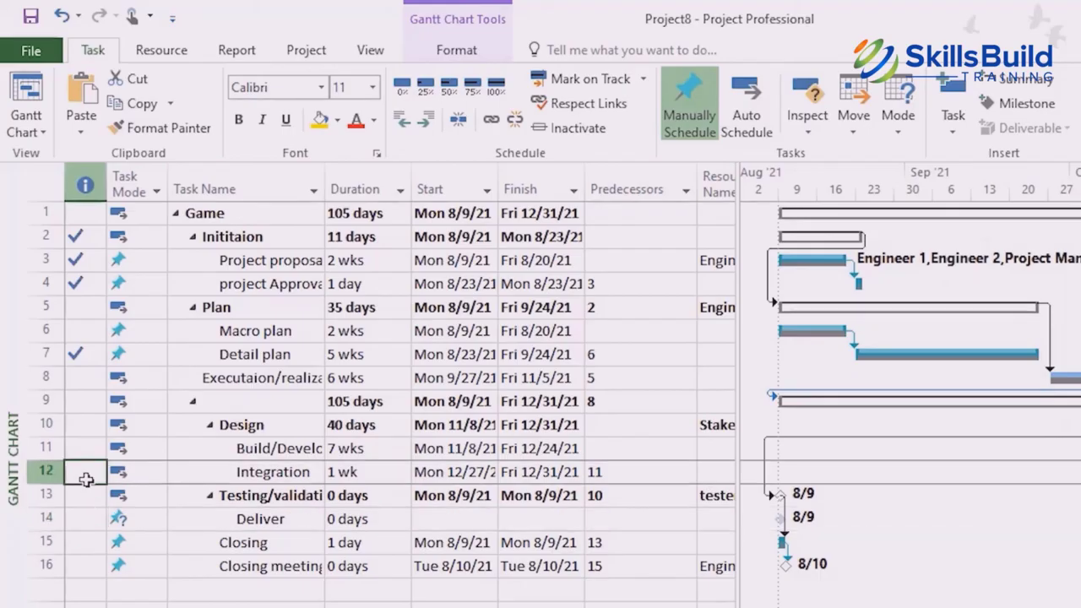
pyautogui.doubleClick(87, 473)
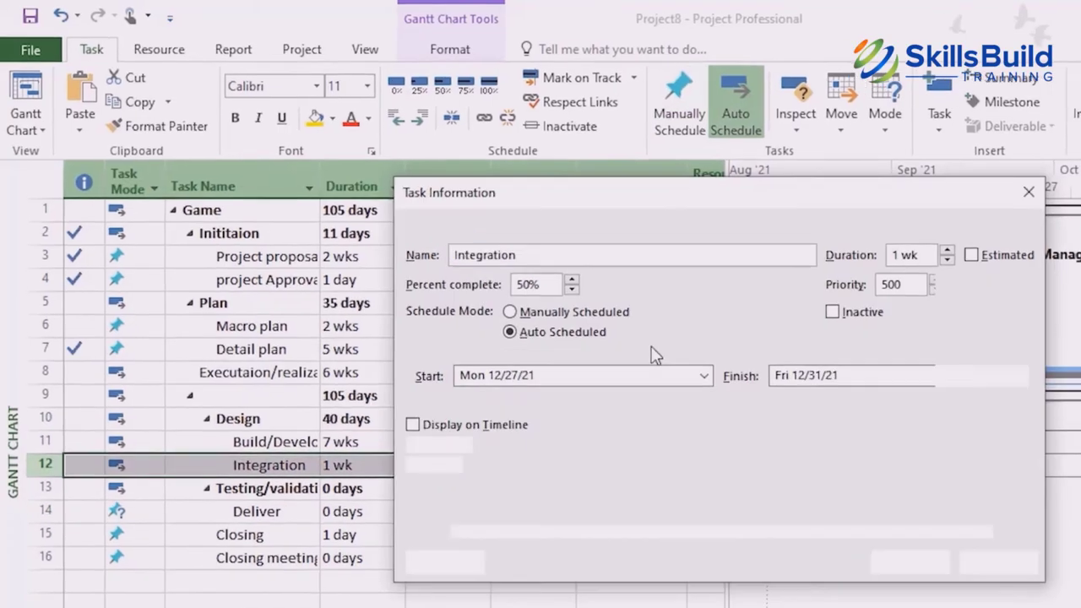
pyautogui.press('Return')
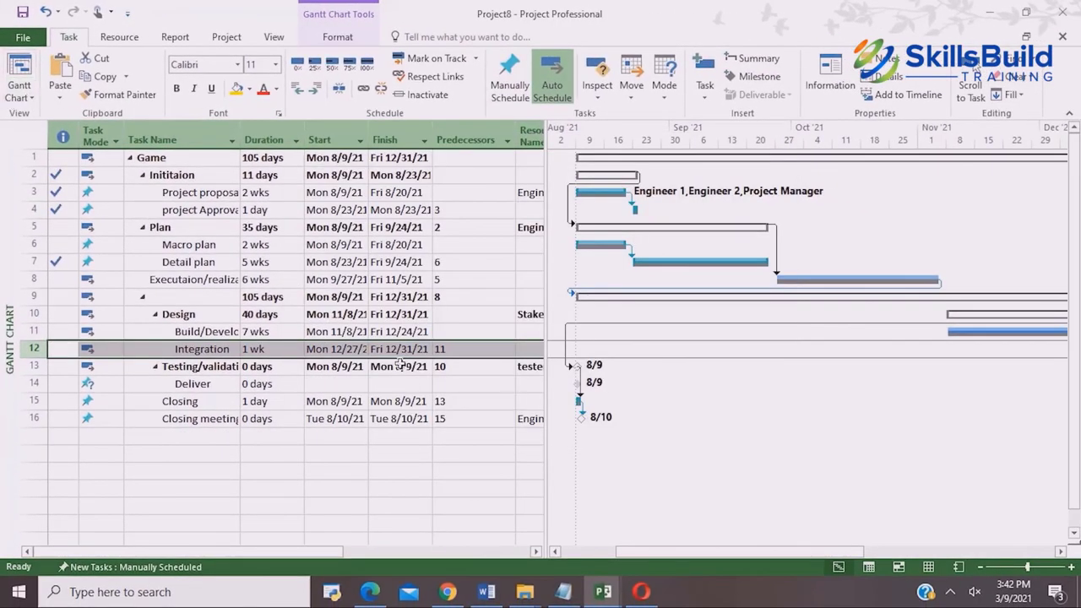
# Mark the 6-week execution task in row 8 as 100% complete.
pyautogui.click(64, 280)
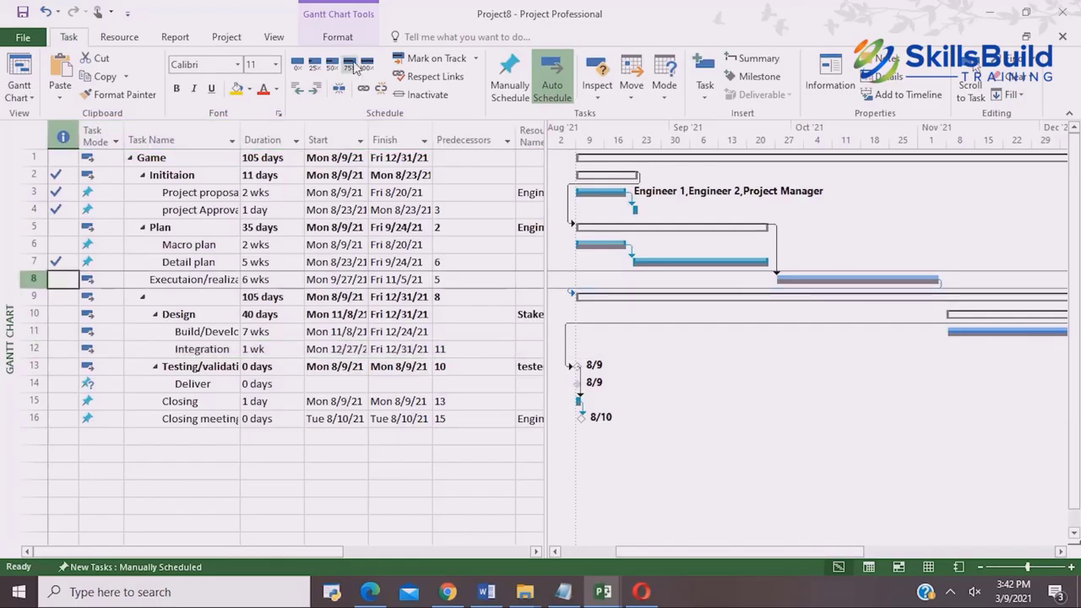
pyautogui.click(366, 67)
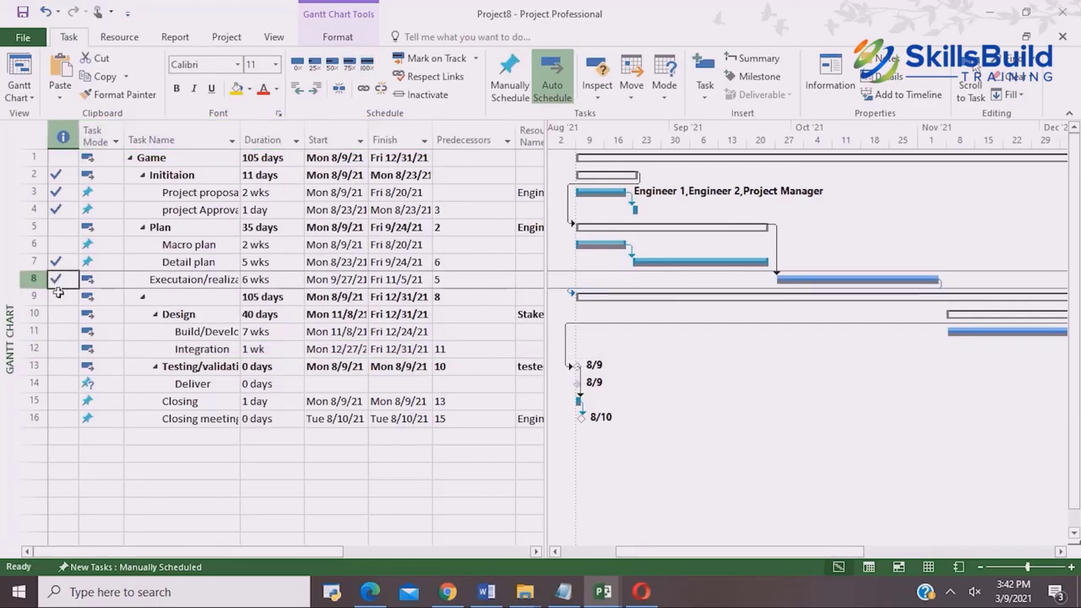
# Switch to the Tracking Gantt view and fit the entire project in a widened chart area.
pyautogui.click(33, 99)
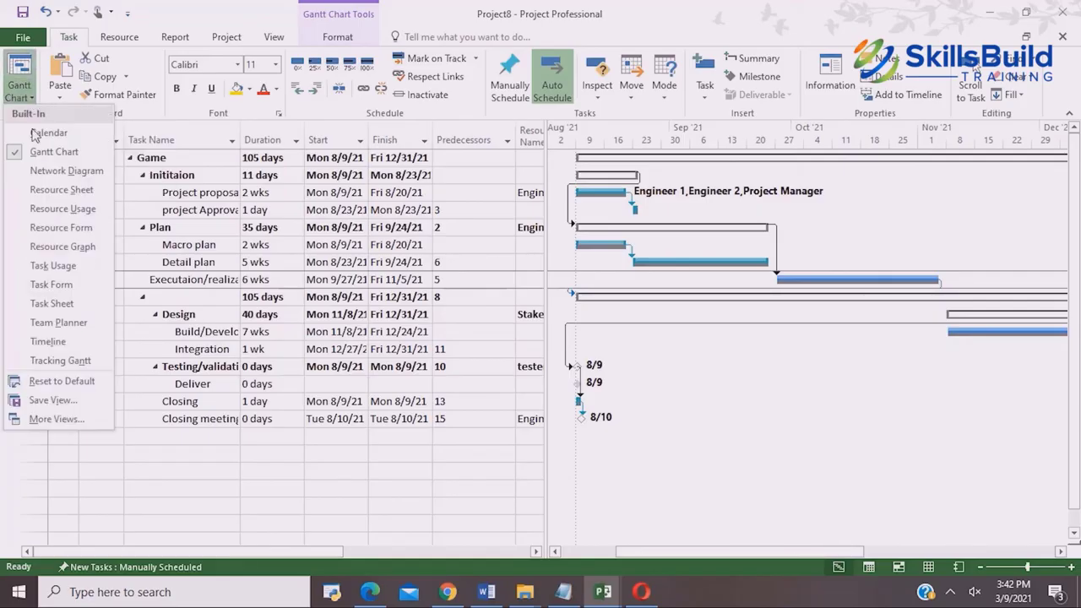
pyautogui.click(49, 365)
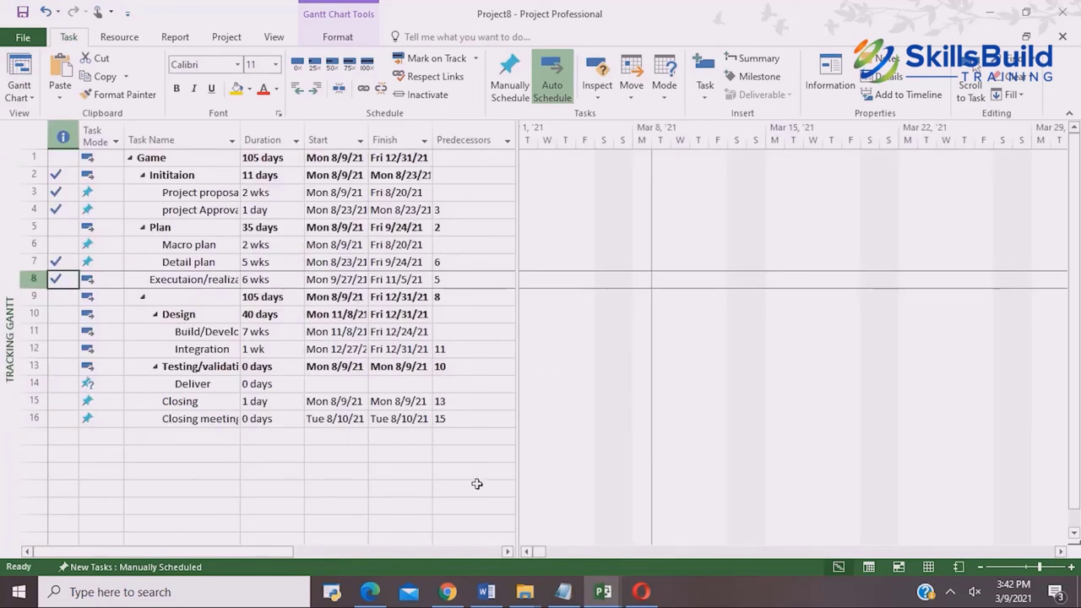
pyautogui.click(33, 96)
pyautogui.moveTo(540, 553)
pyautogui.mouseDown()
pyautogui.moveTo(591, 555)
pyautogui.moveTo(549, 555)
pyautogui.mouseUp()
pyautogui.moveTo(517, 428); pyautogui.dragTo(363, 419)
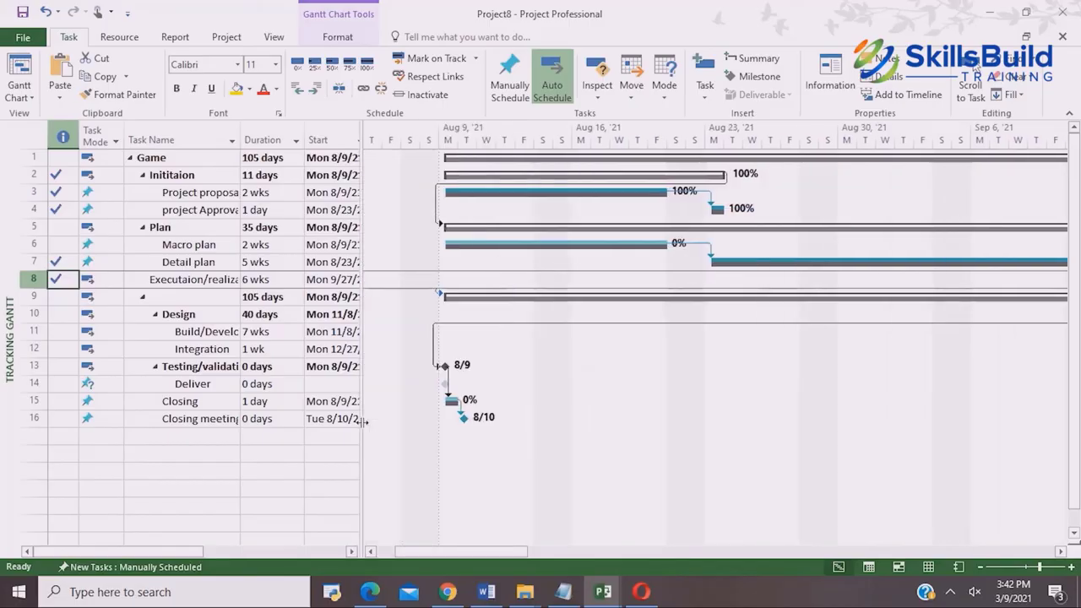
pyautogui.click(274, 37)
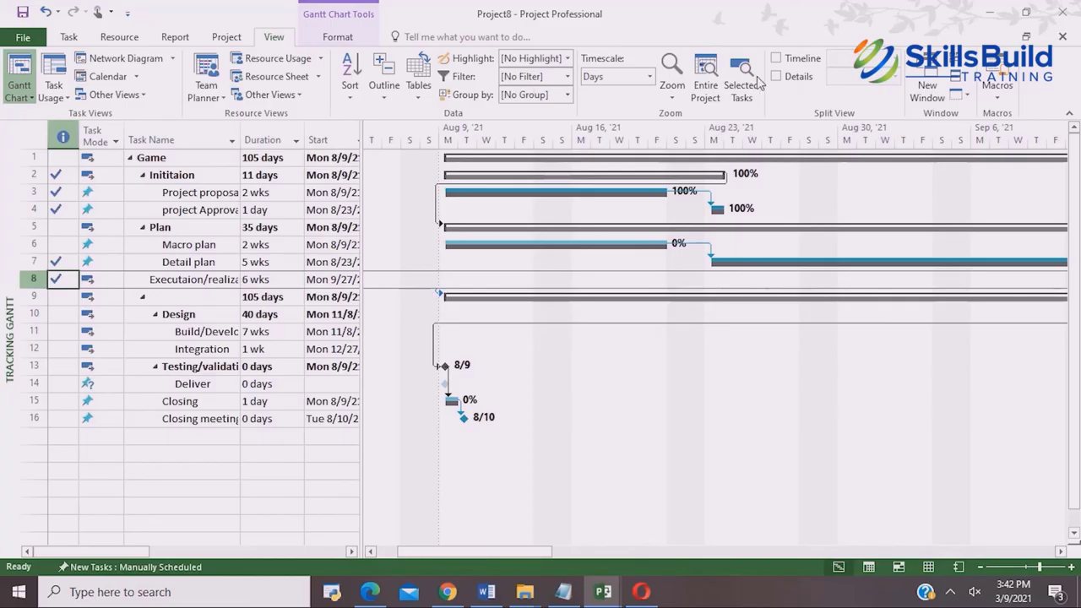
pyautogui.click(706, 92)
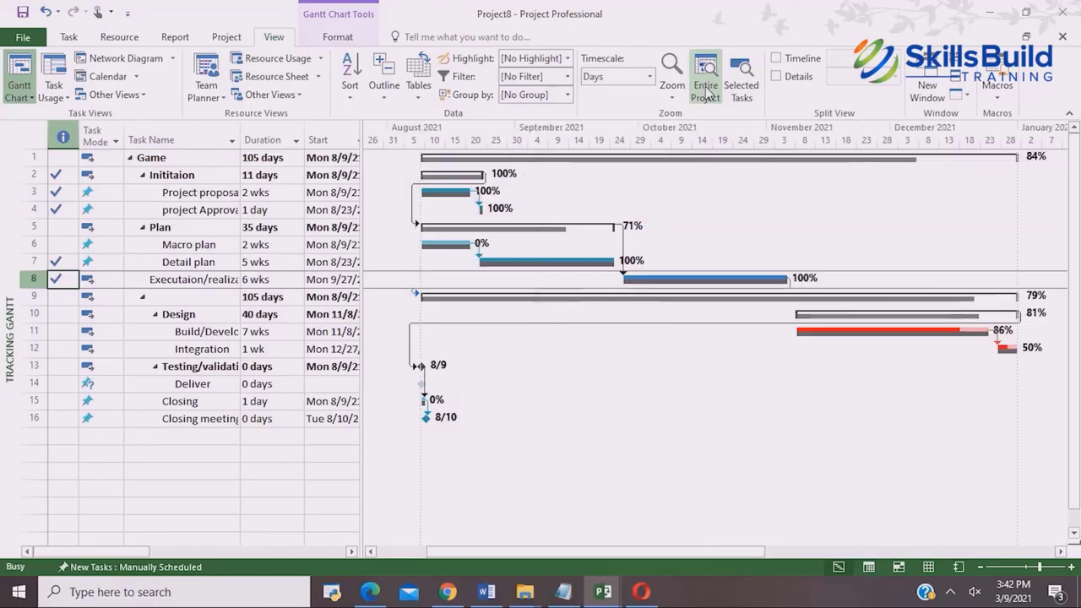